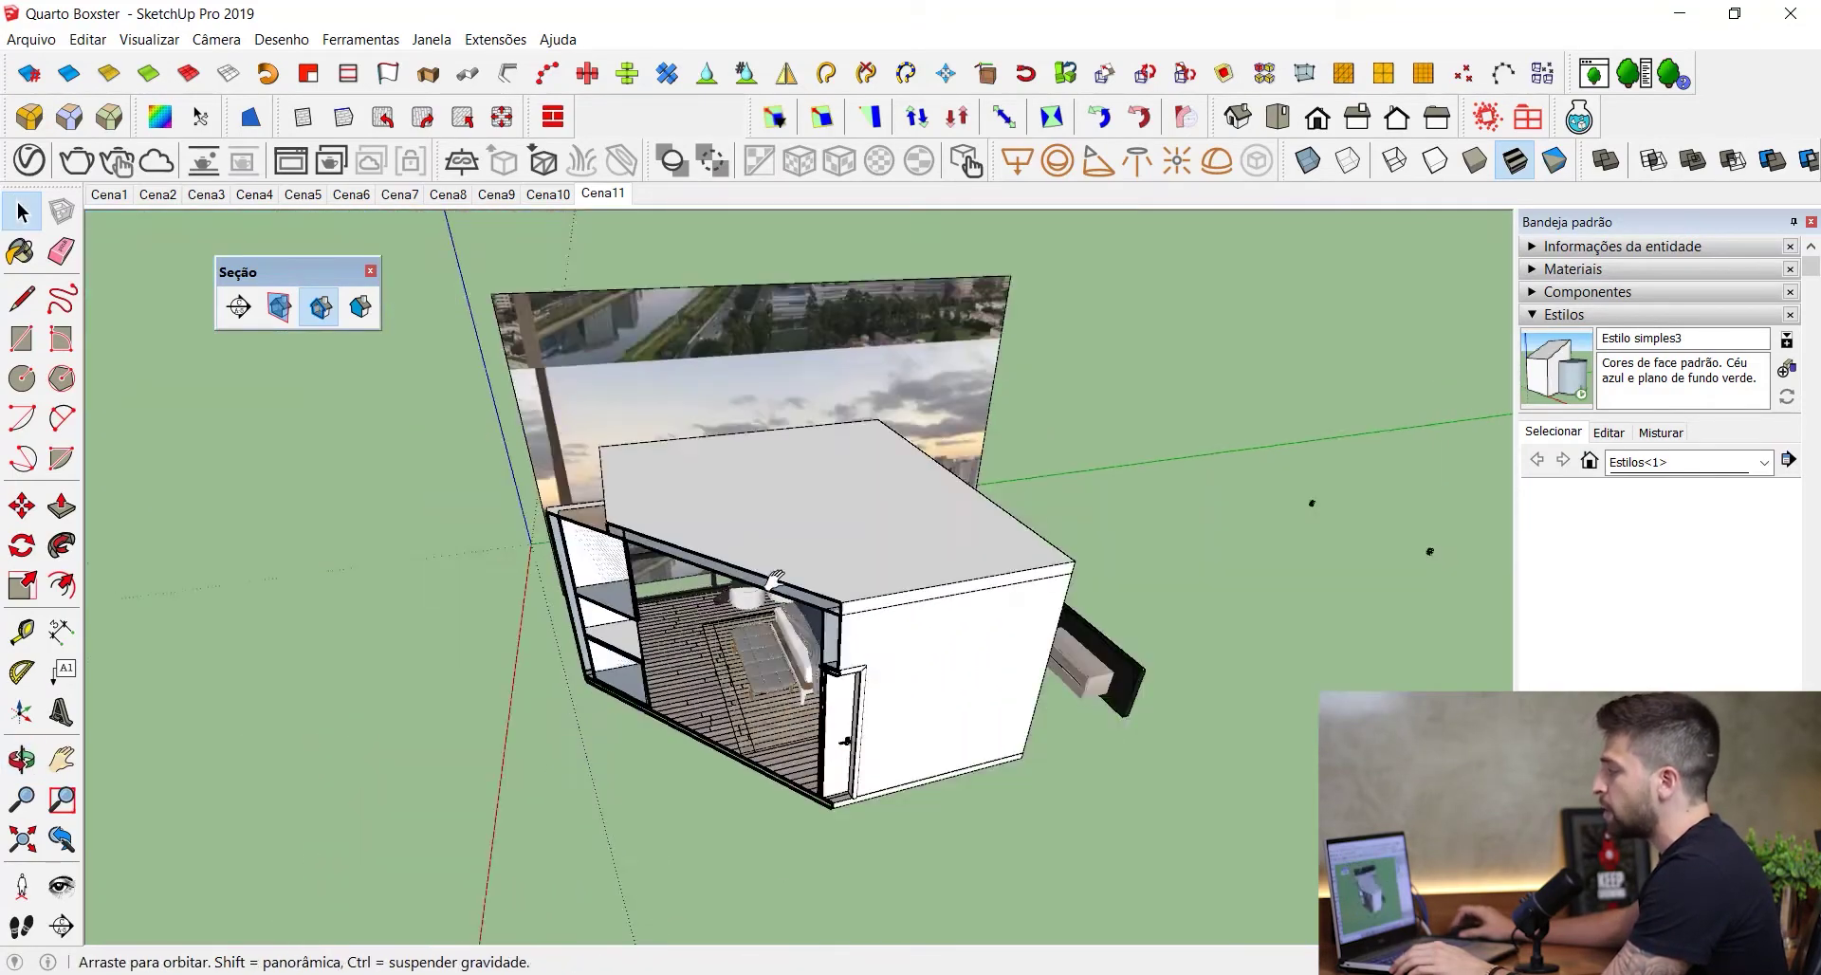
- Examine the bedroom model from outside and from inside the room
key(space)
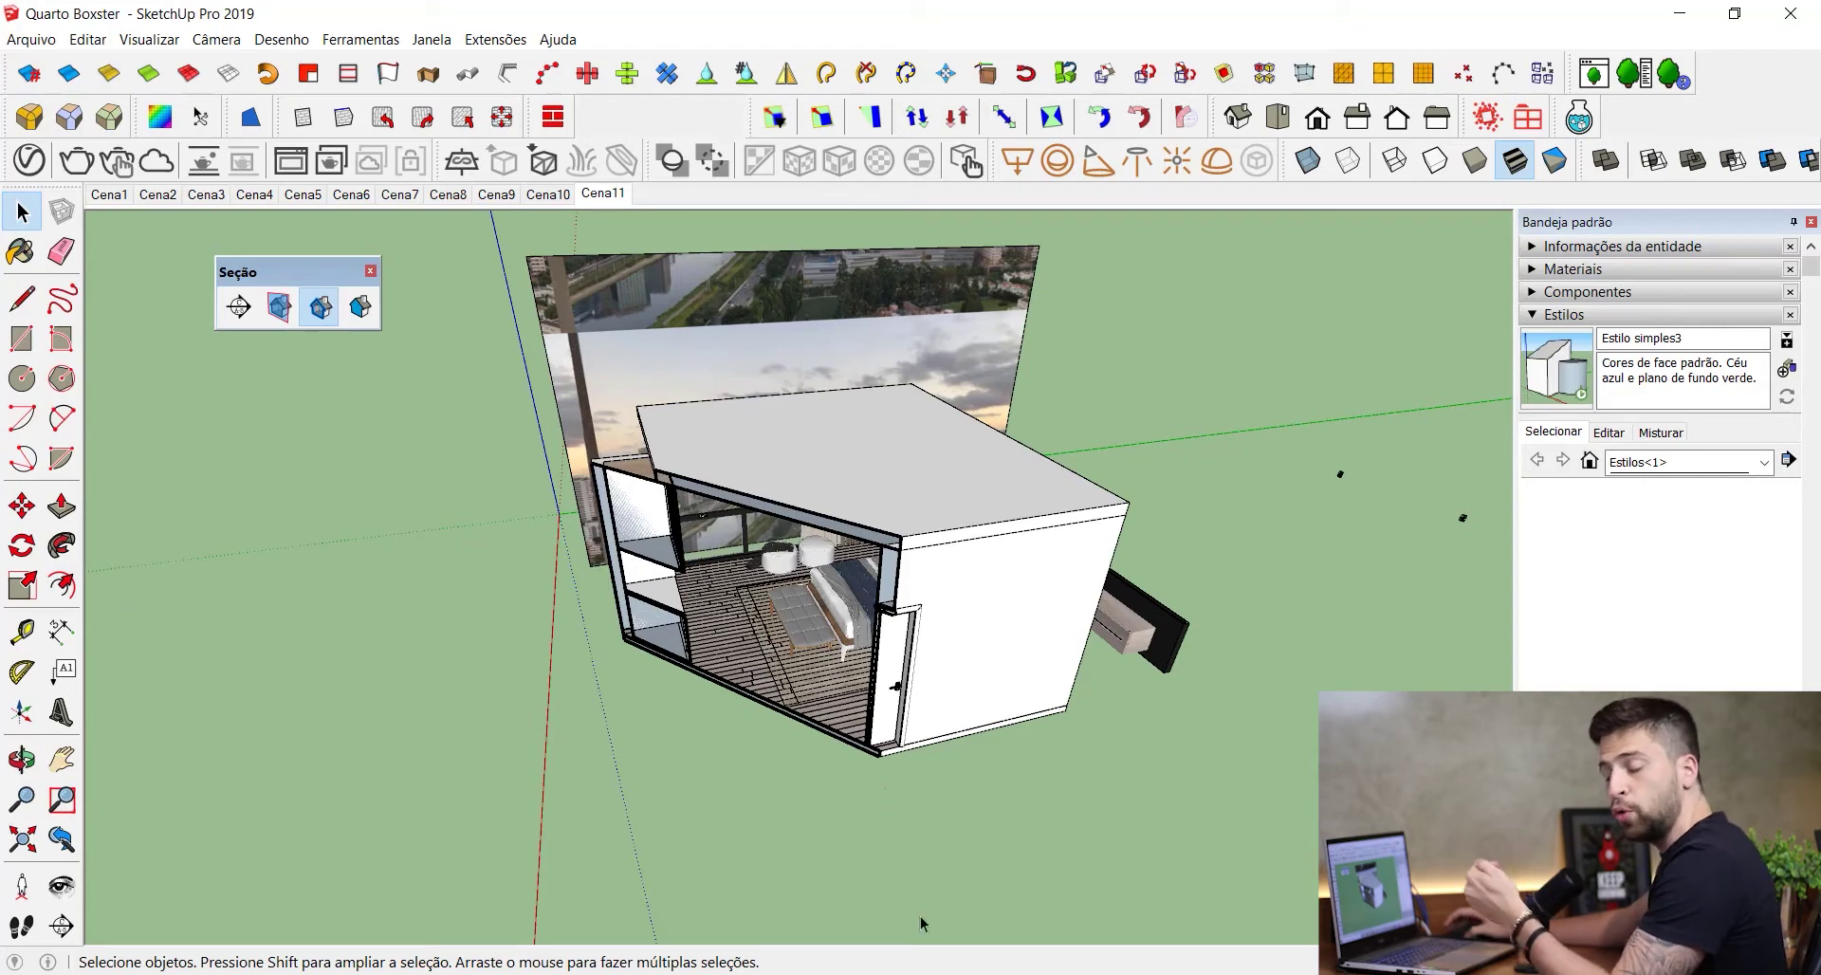
middle_drag(801, 673, 725, 356)
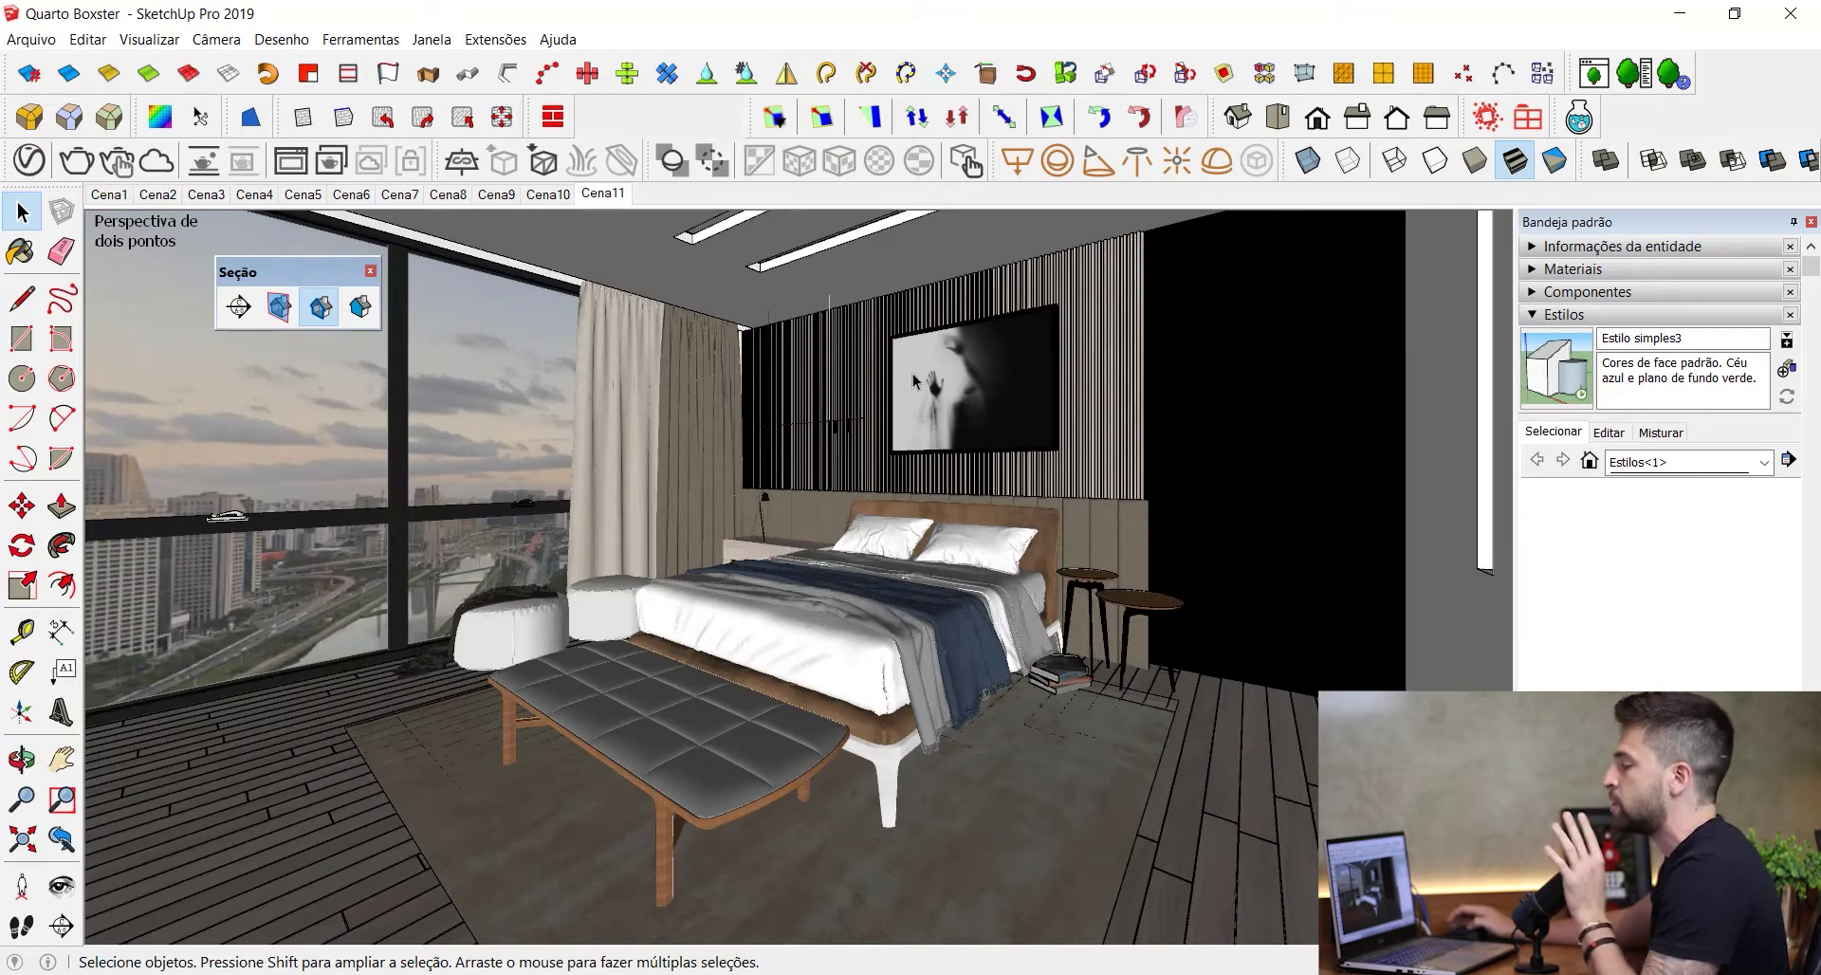
scroll(867, 534, down, 5)
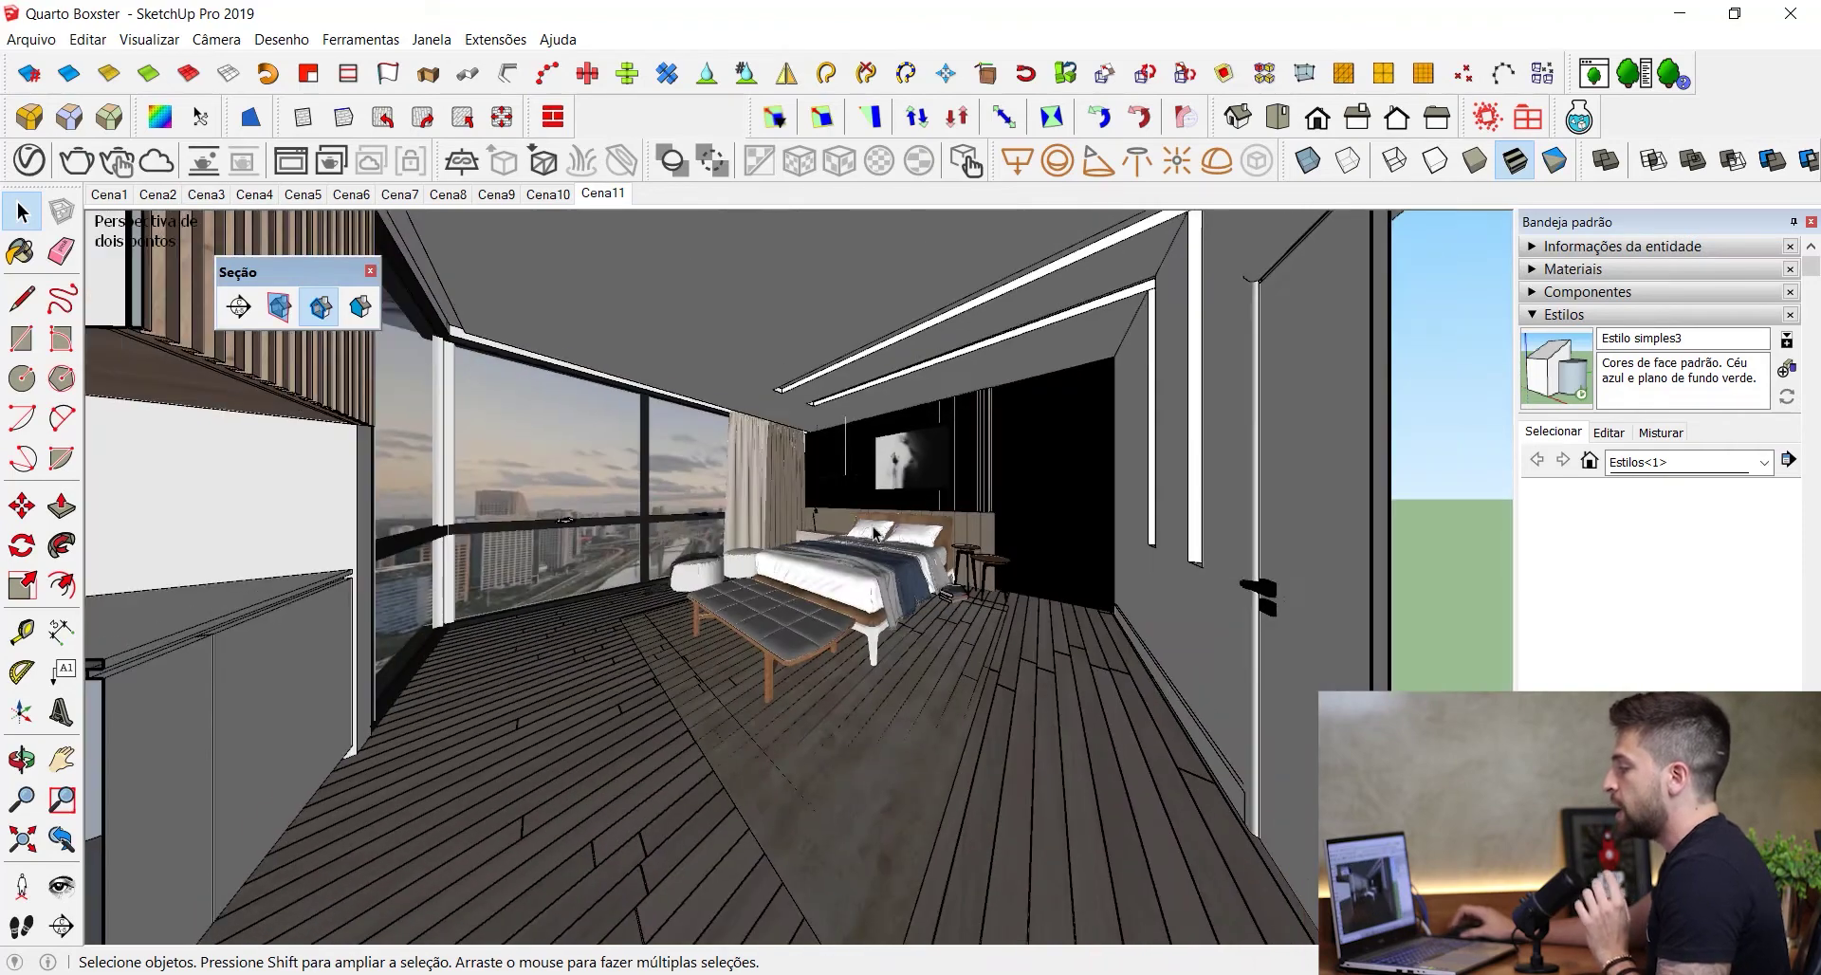
scroll(874, 534, down, 10)
middle_drag(874, 534, 796, 611)
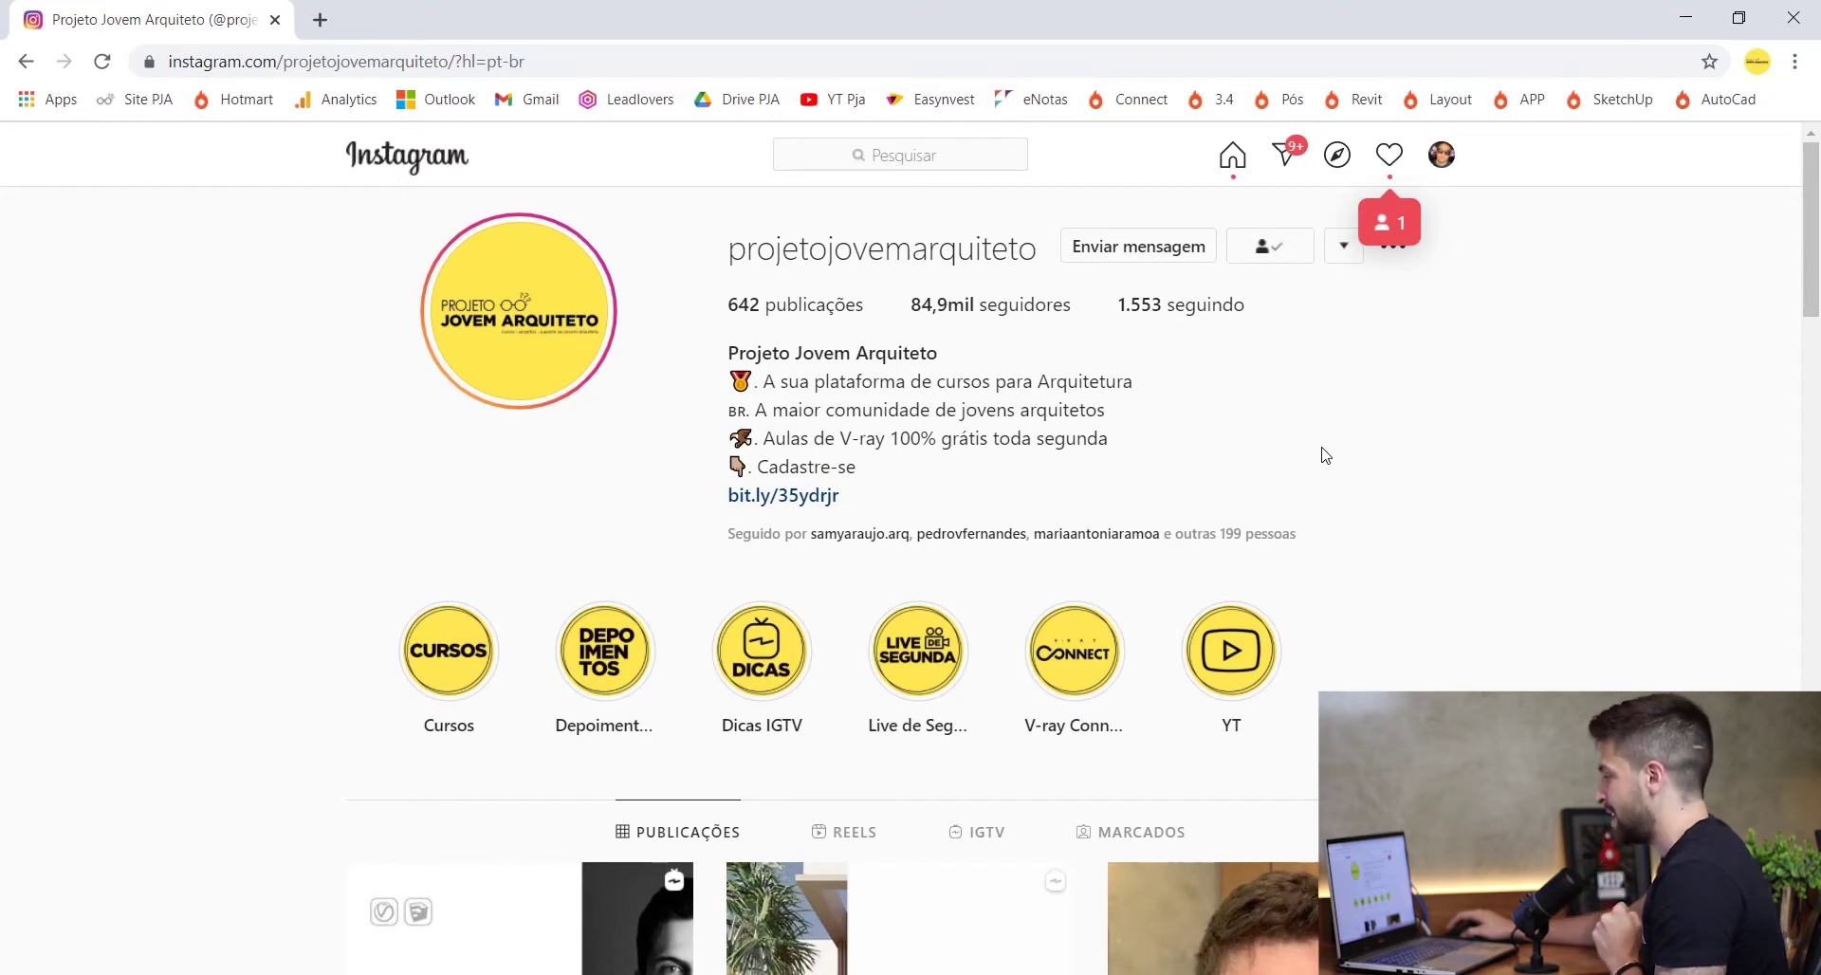
- Switch to the Projeto Jovem Arquiteto Instagram profile in the browser and open the kitchen post with three bar stools
scroll(1309, 394, down, 10)
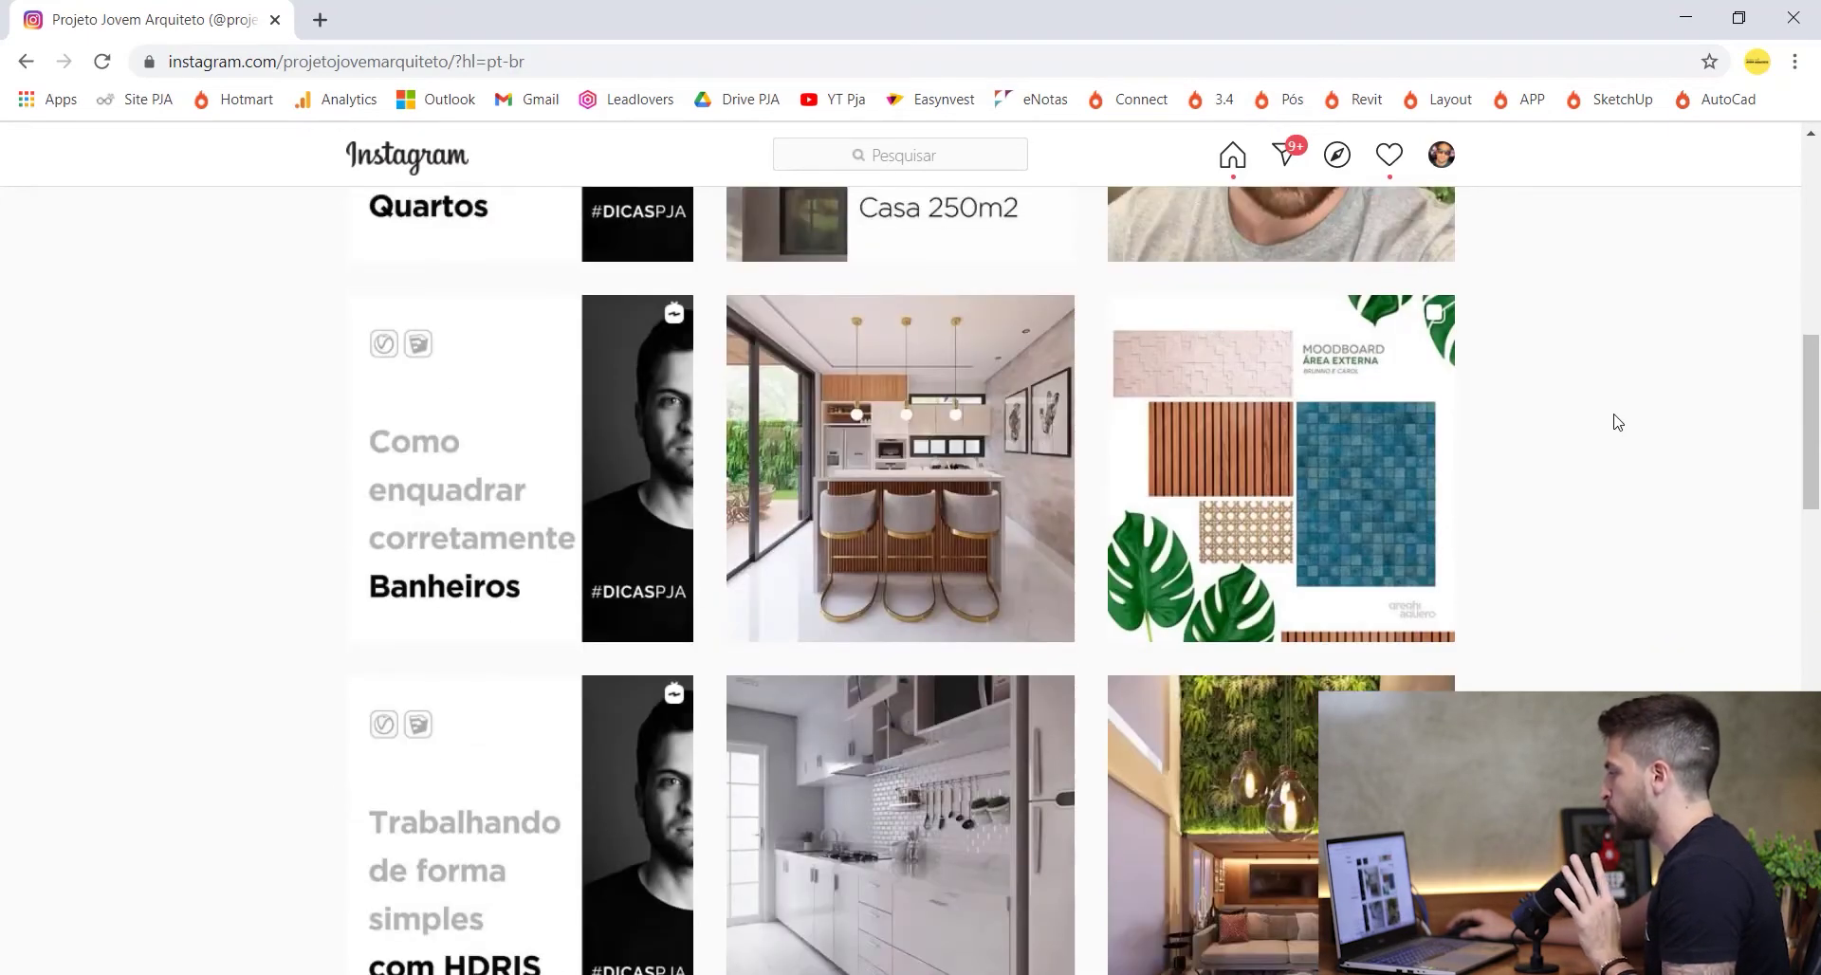
scroll(1613, 423, down, 1)
scroll(1593, 429, up, 1)
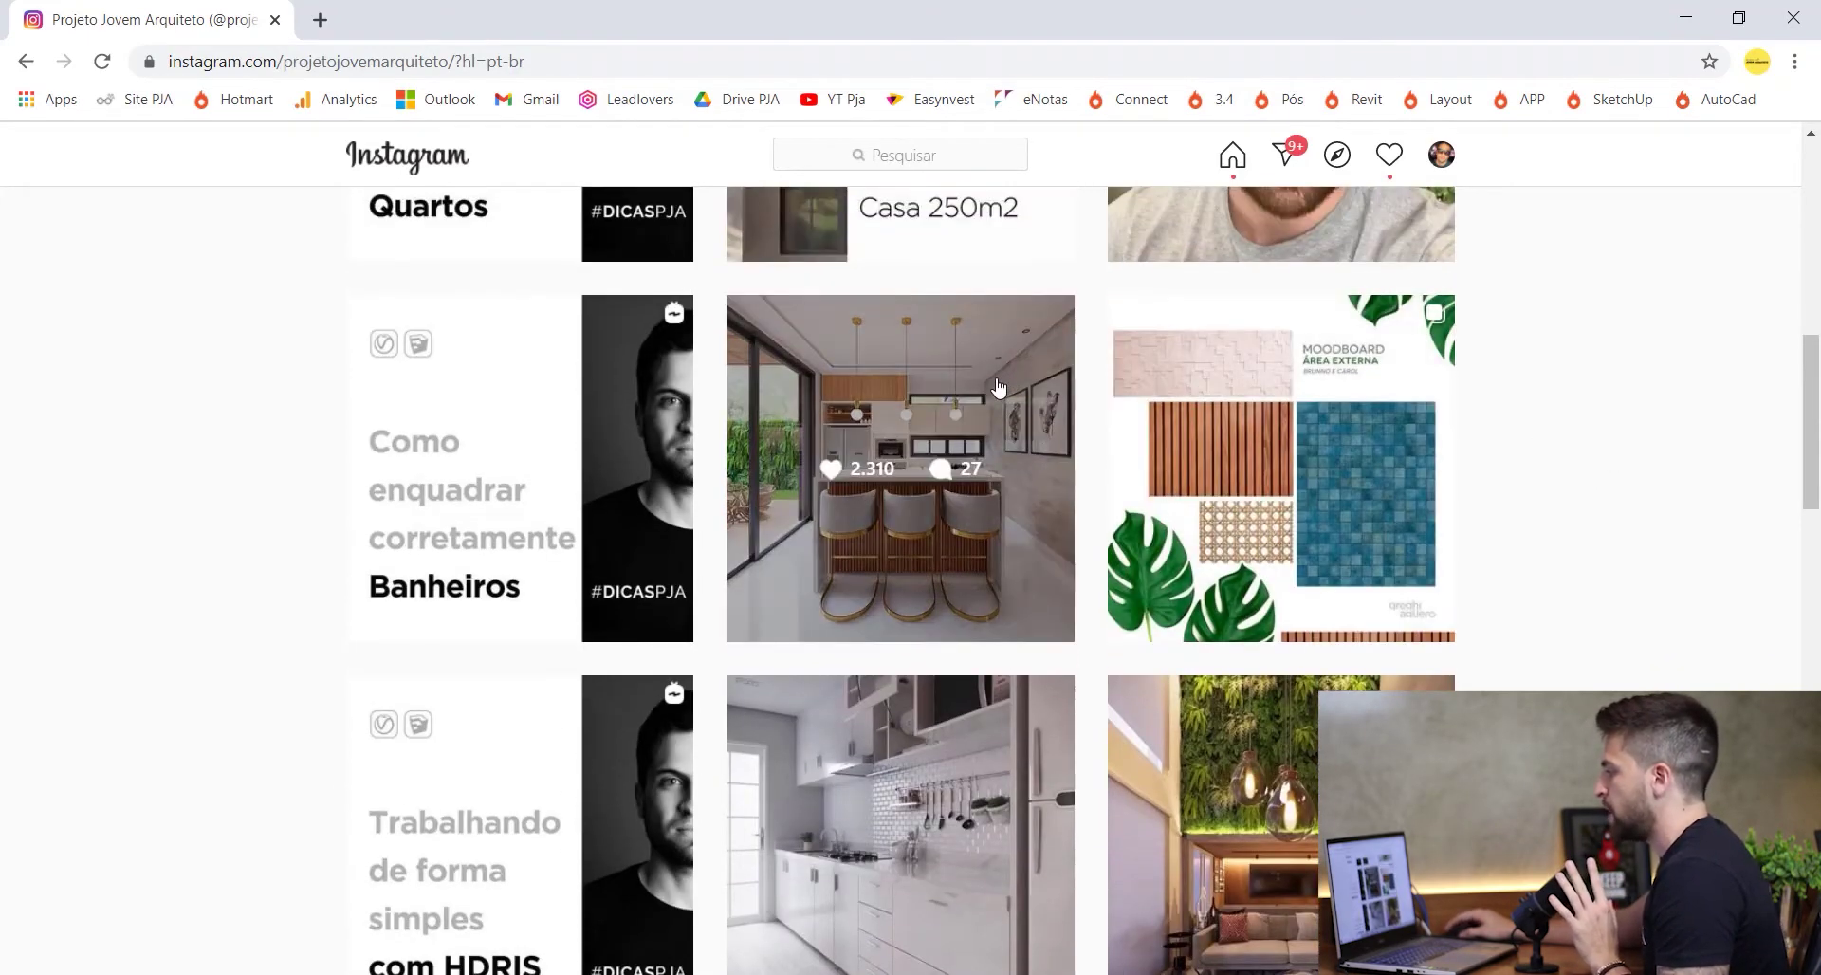
click(998, 386)
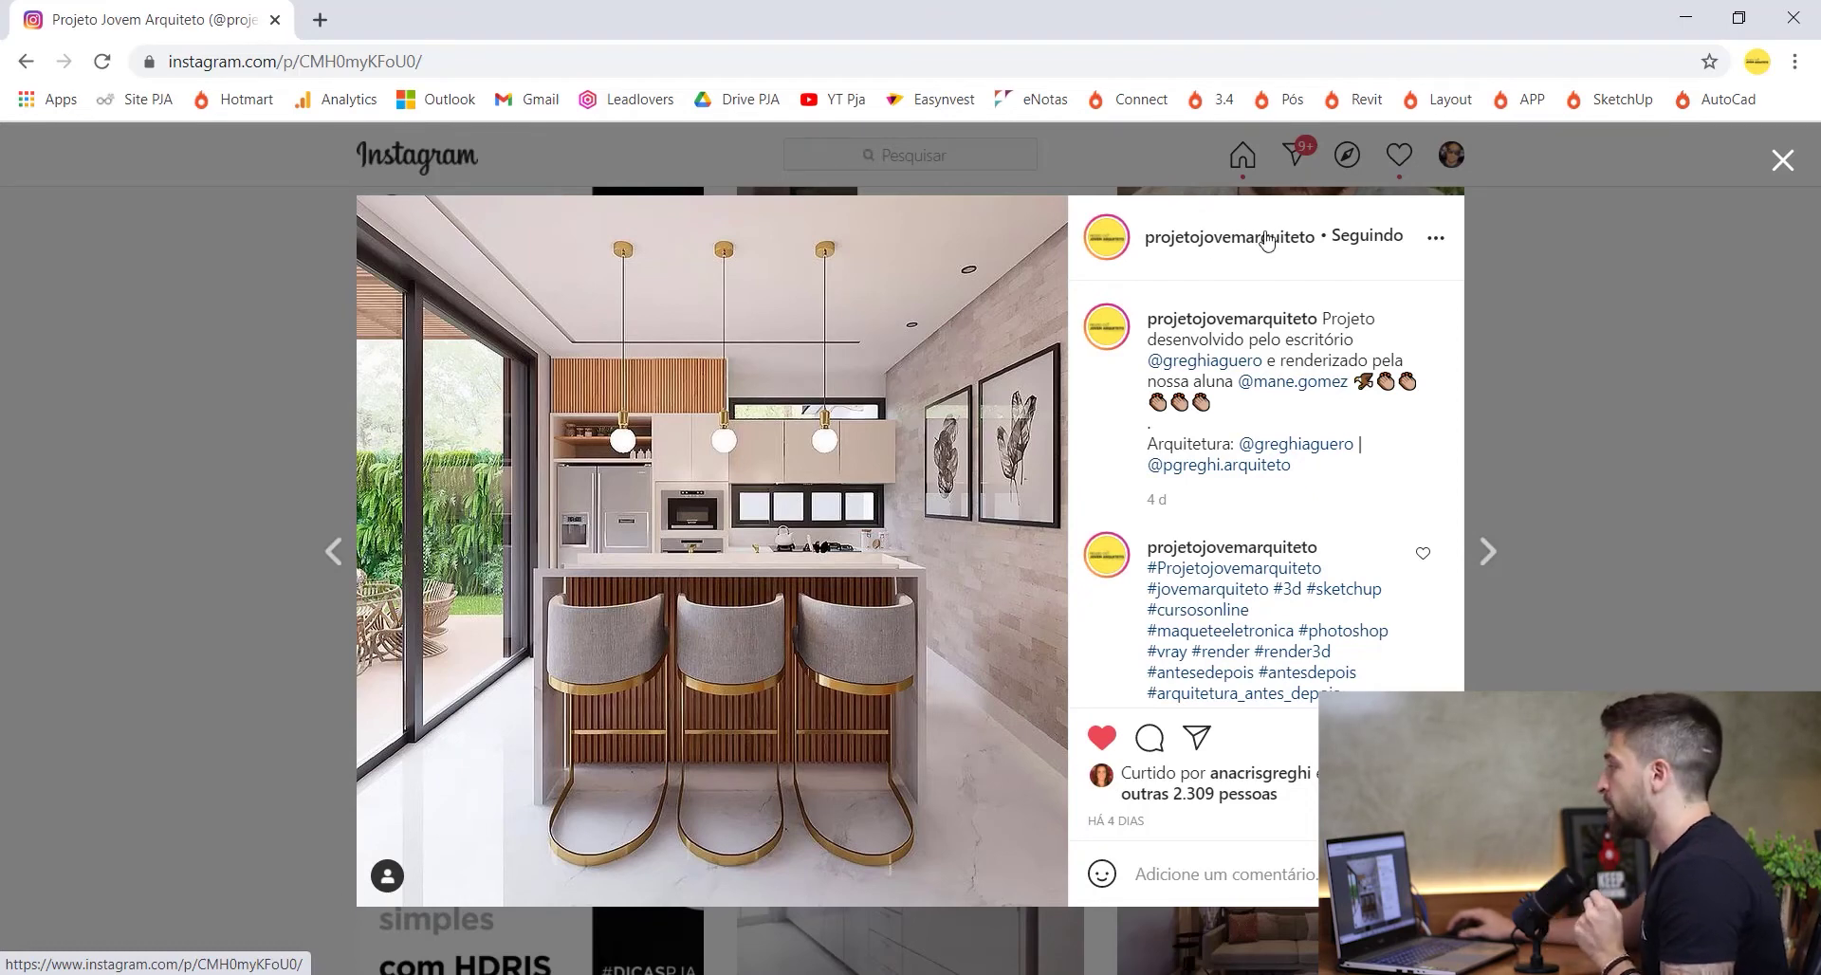
- Resize the browser to a narrow, full-height window in front of the 3D model
click(1738, 17)
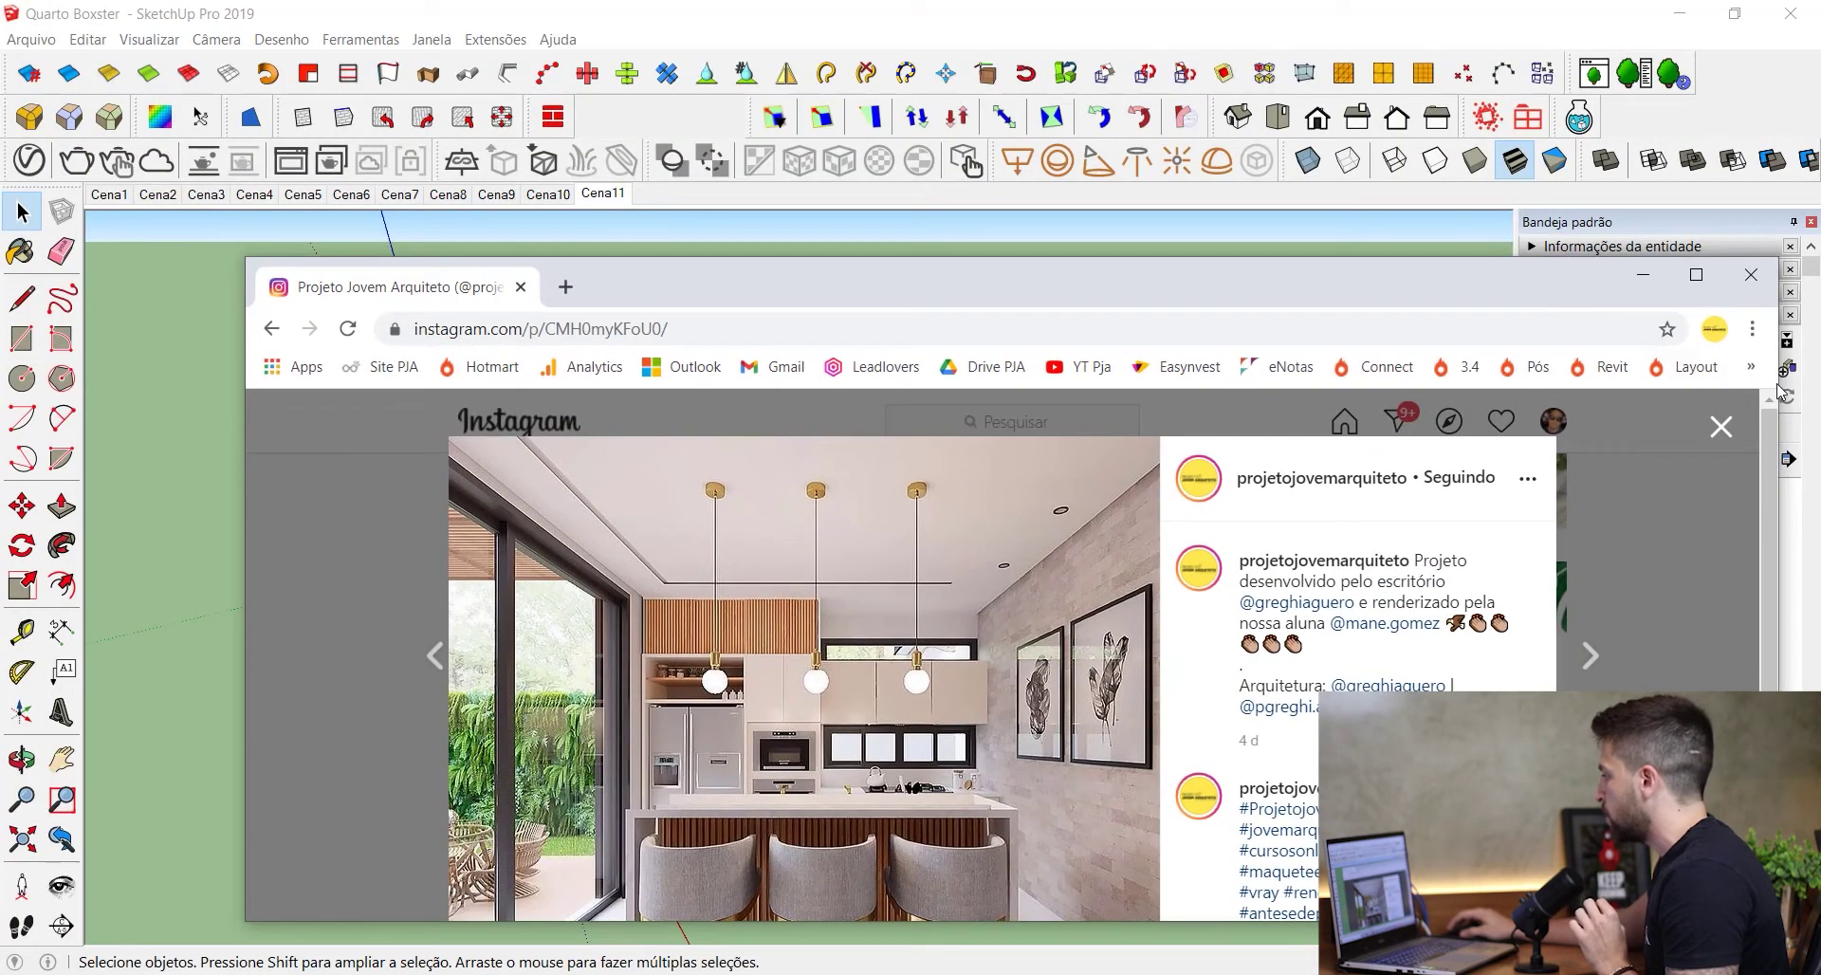
drag(1777, 389, 838, 388)
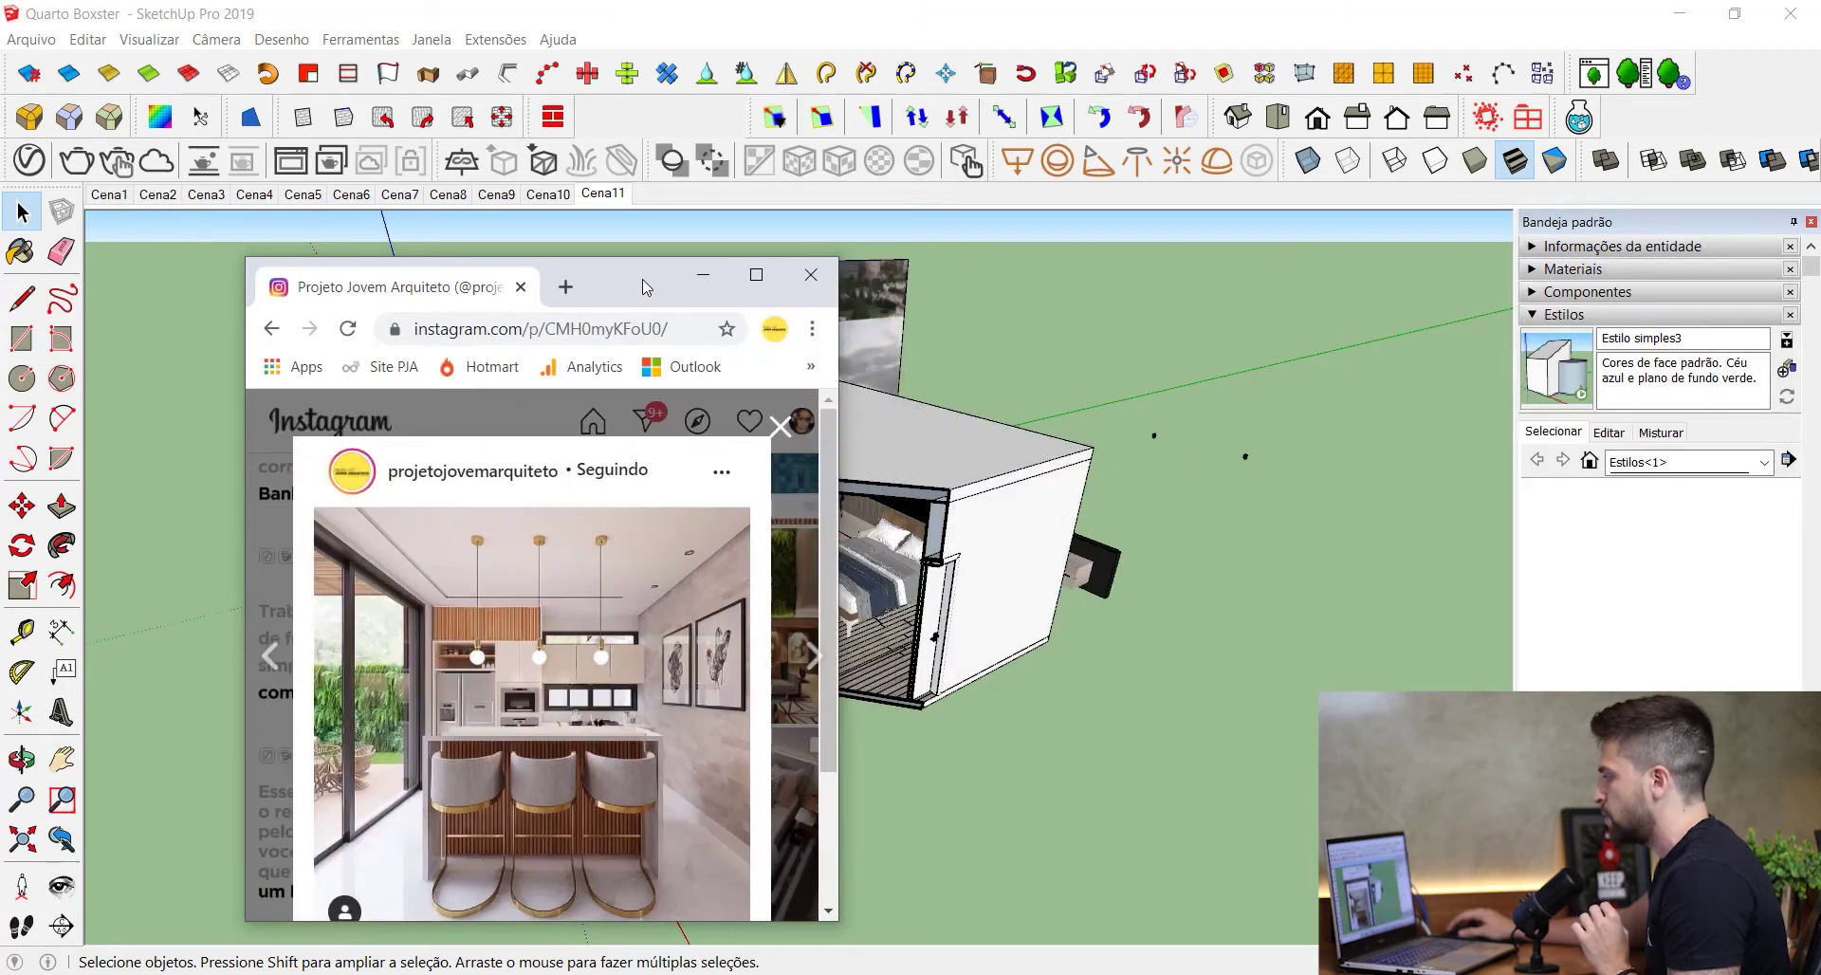
drag(632, 301, 709, 104)
drag(640, 726, 644, 967)
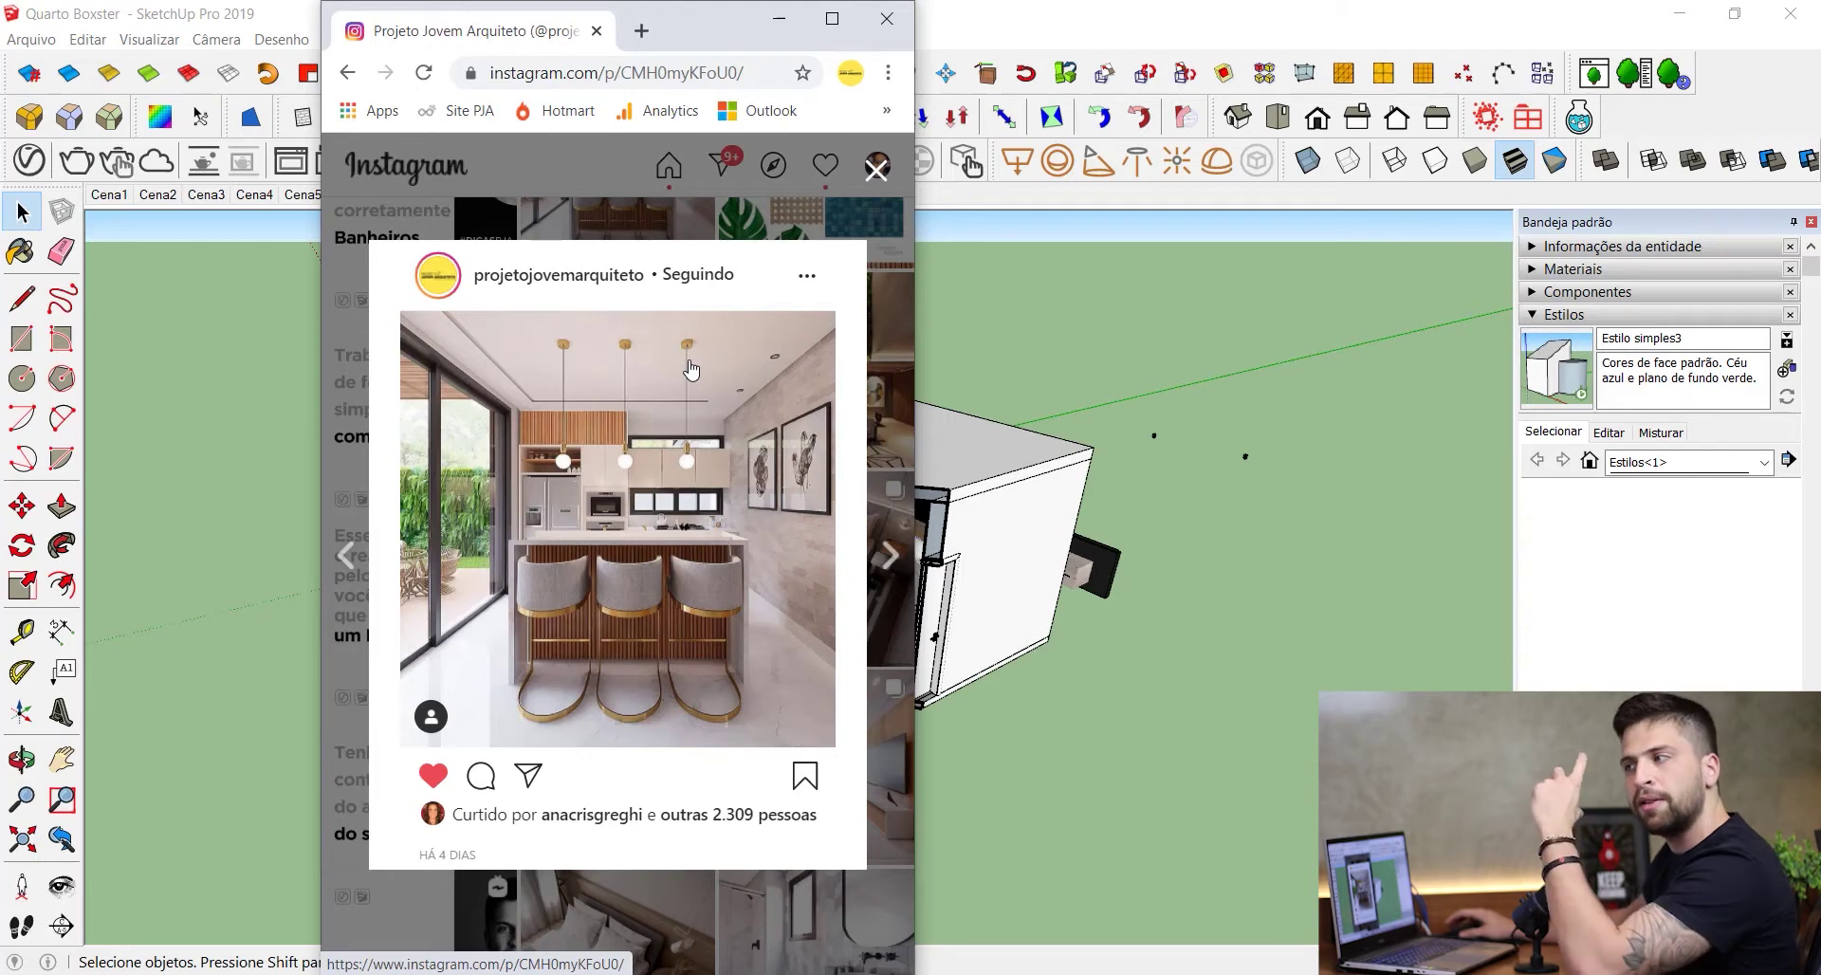
- Close the bar stool kitchen post and open the post of the narrow white kitchen
click(877, 171)
scroll(641, 564, up, 4)
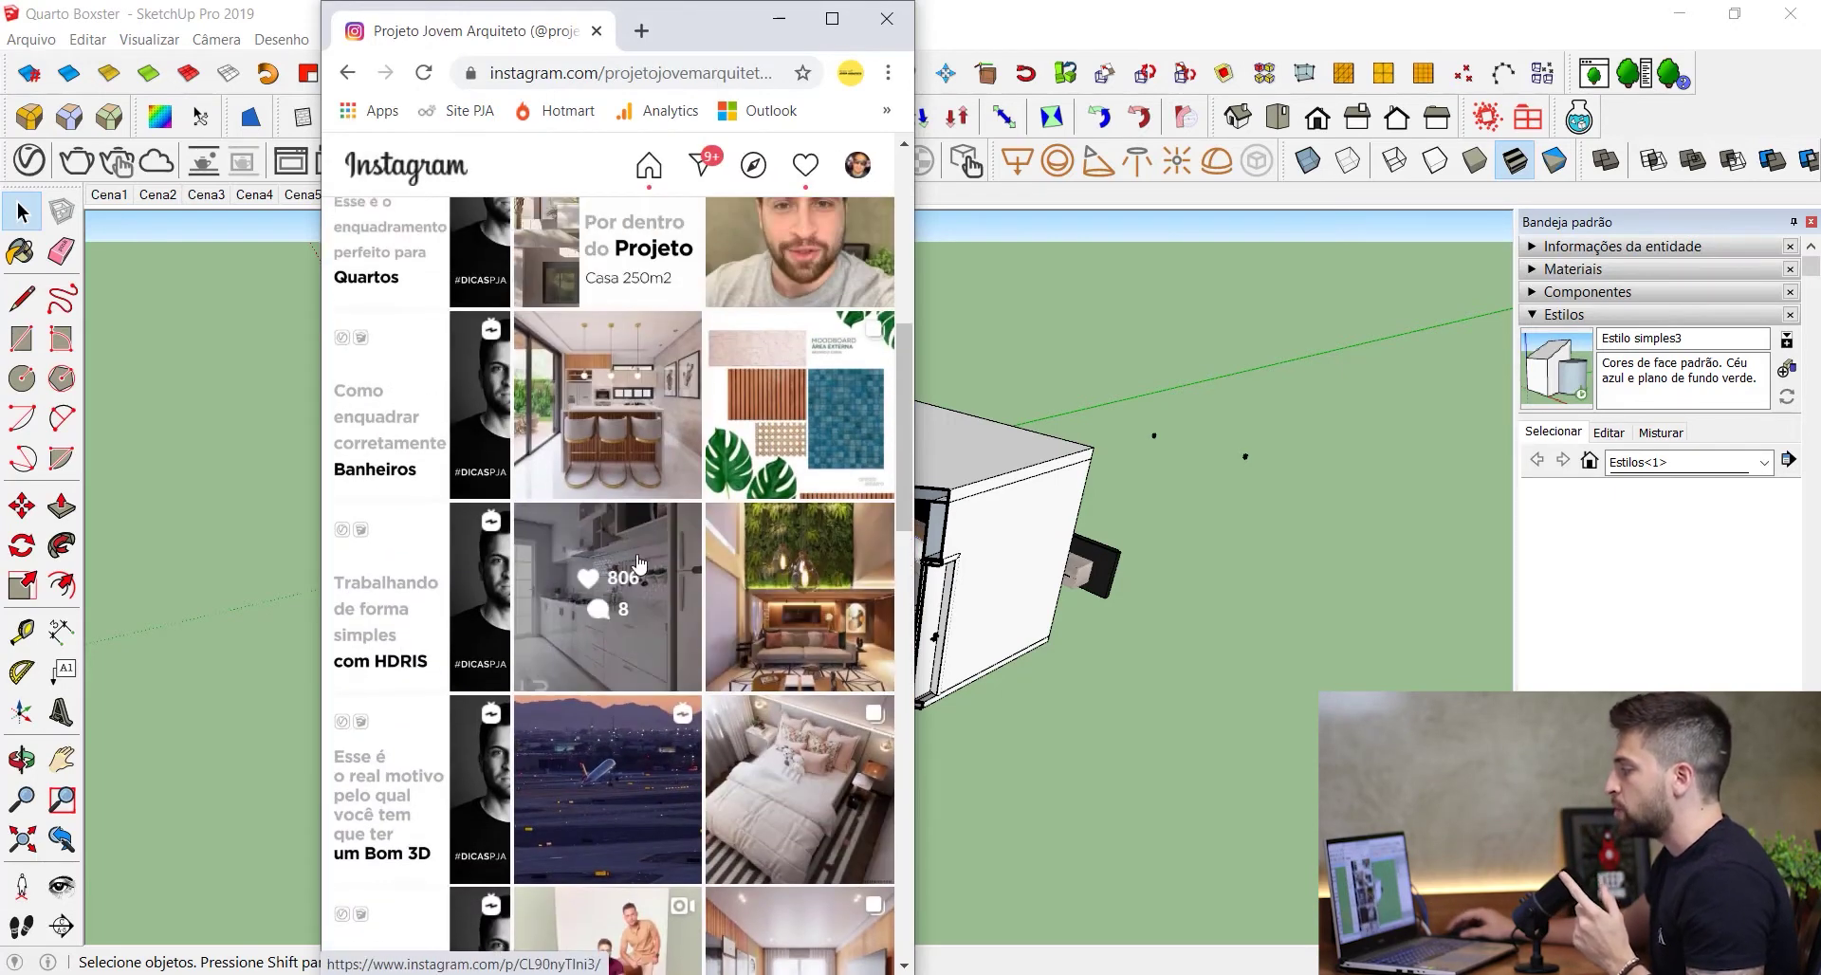
click(641, 564)
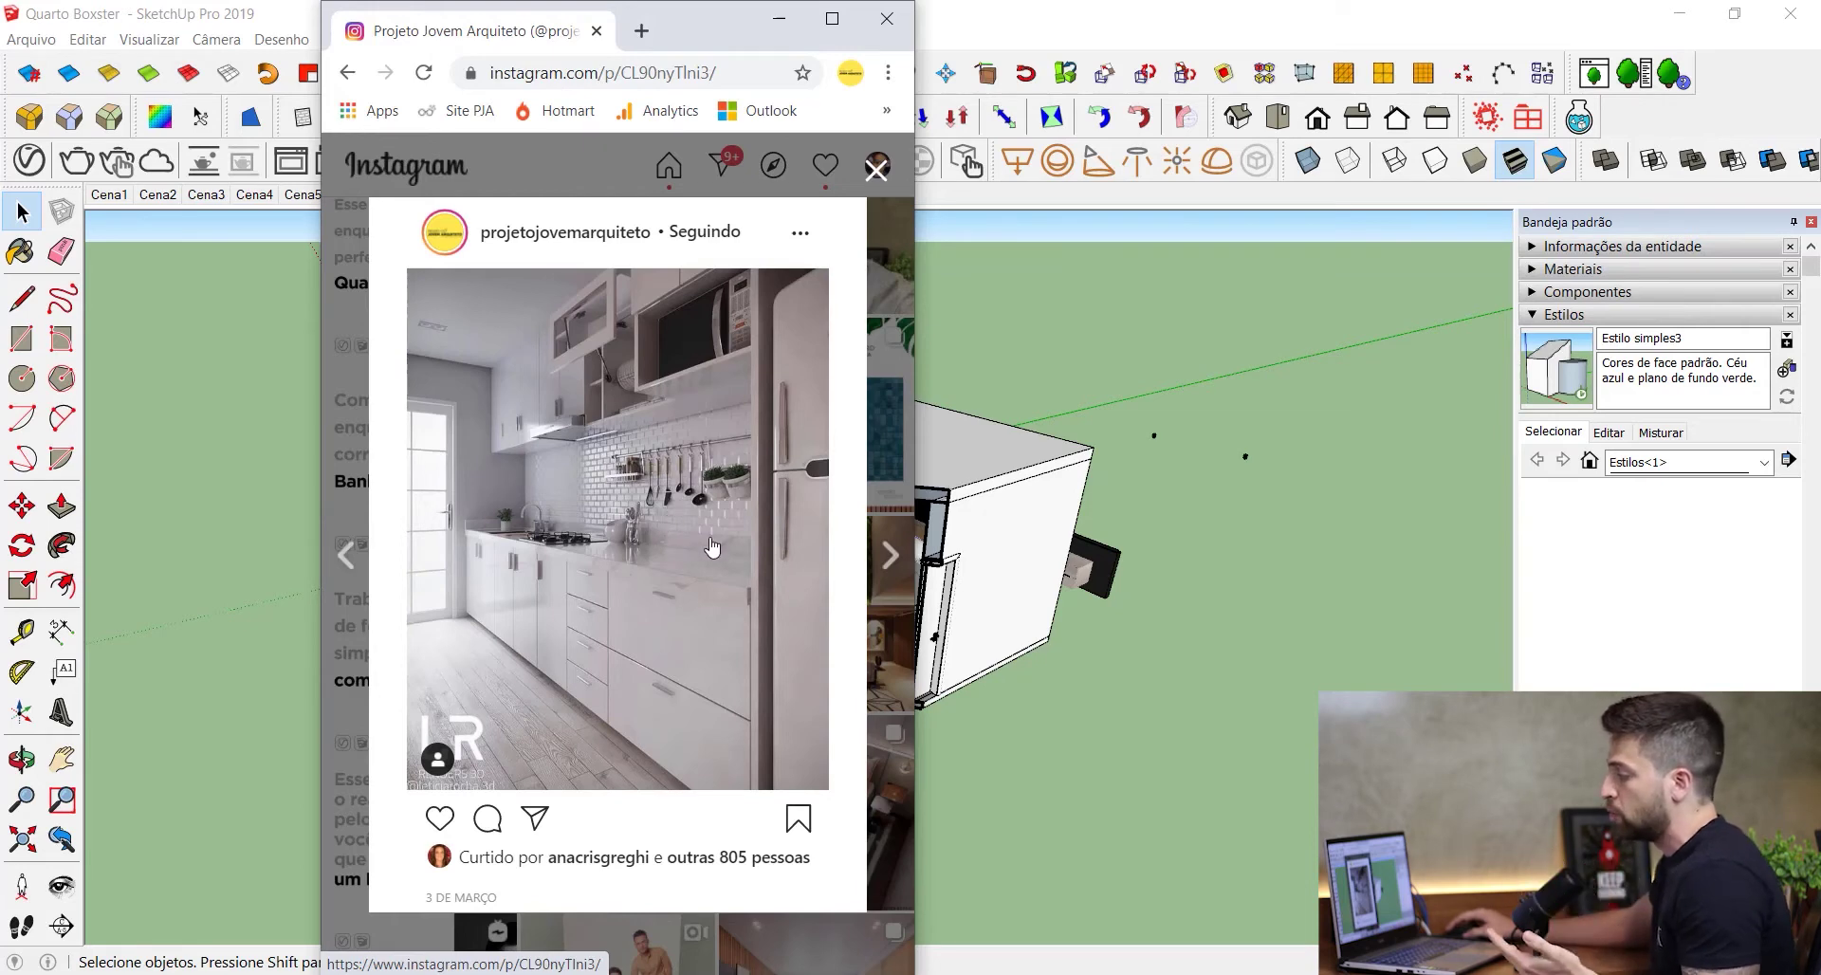
- Close the white kitchen post and open the dining room post with the marble table further down the feed
click(875, 175)
scroll(802, 328, down, 7)
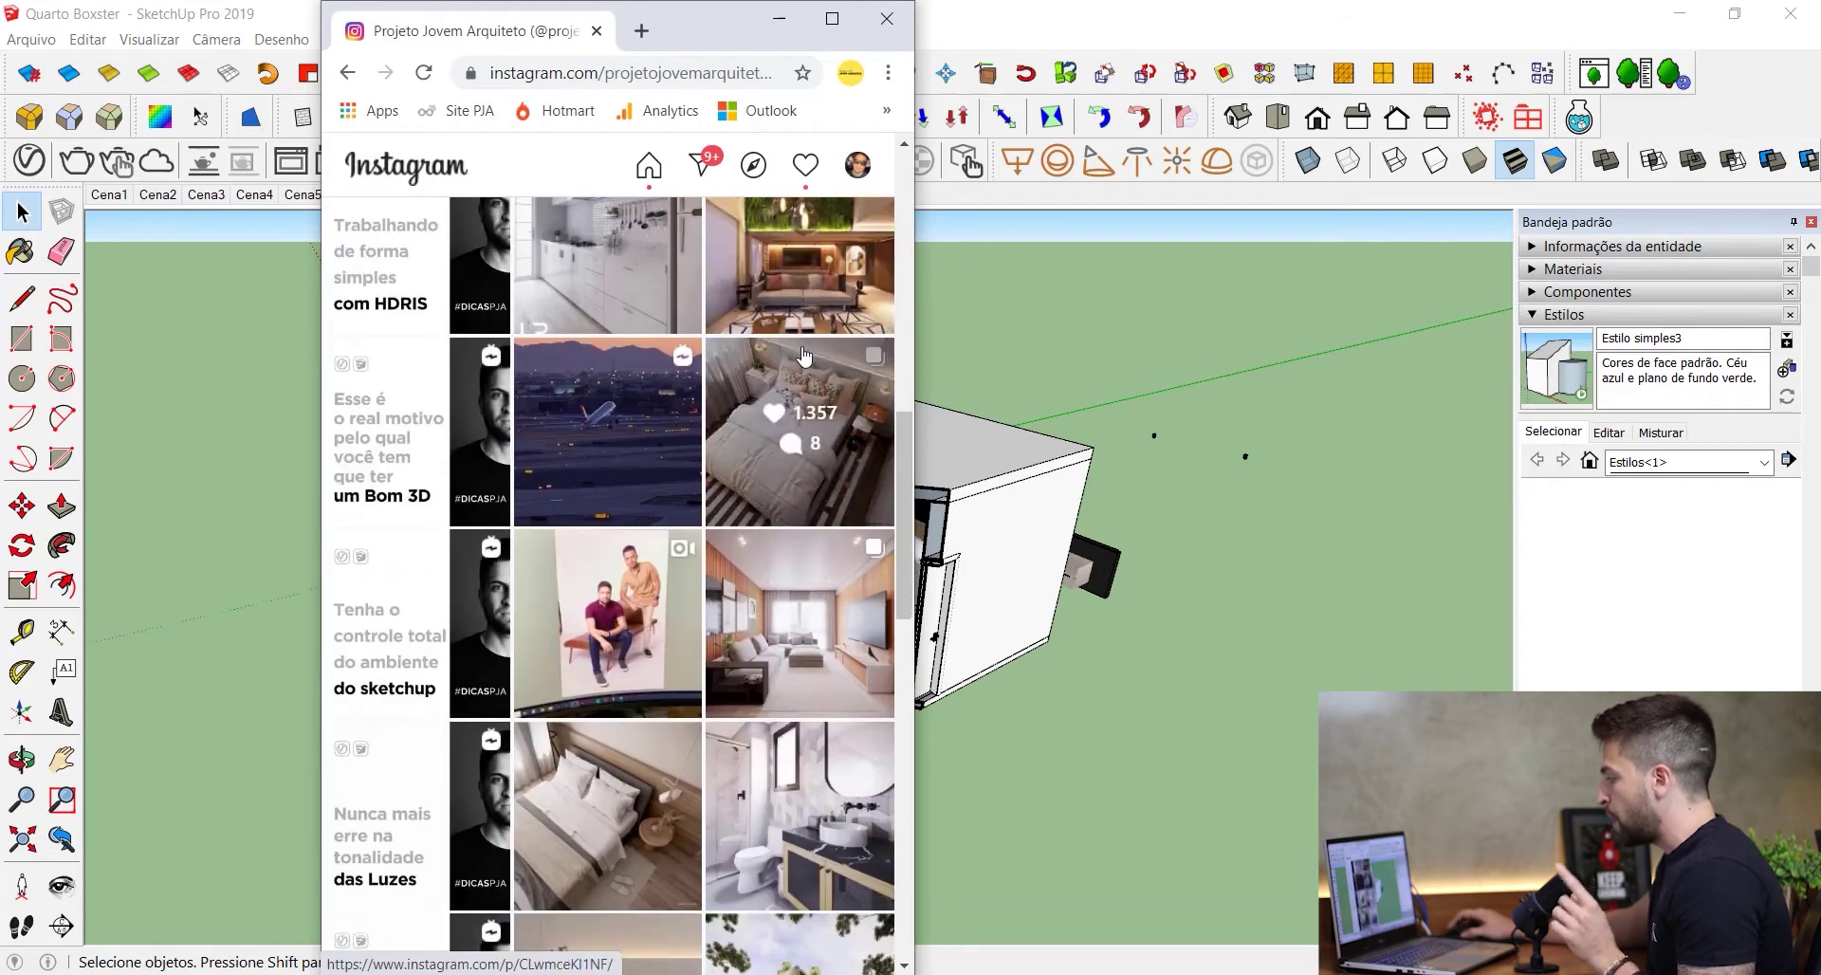
scroll(802, 328, down, 8)
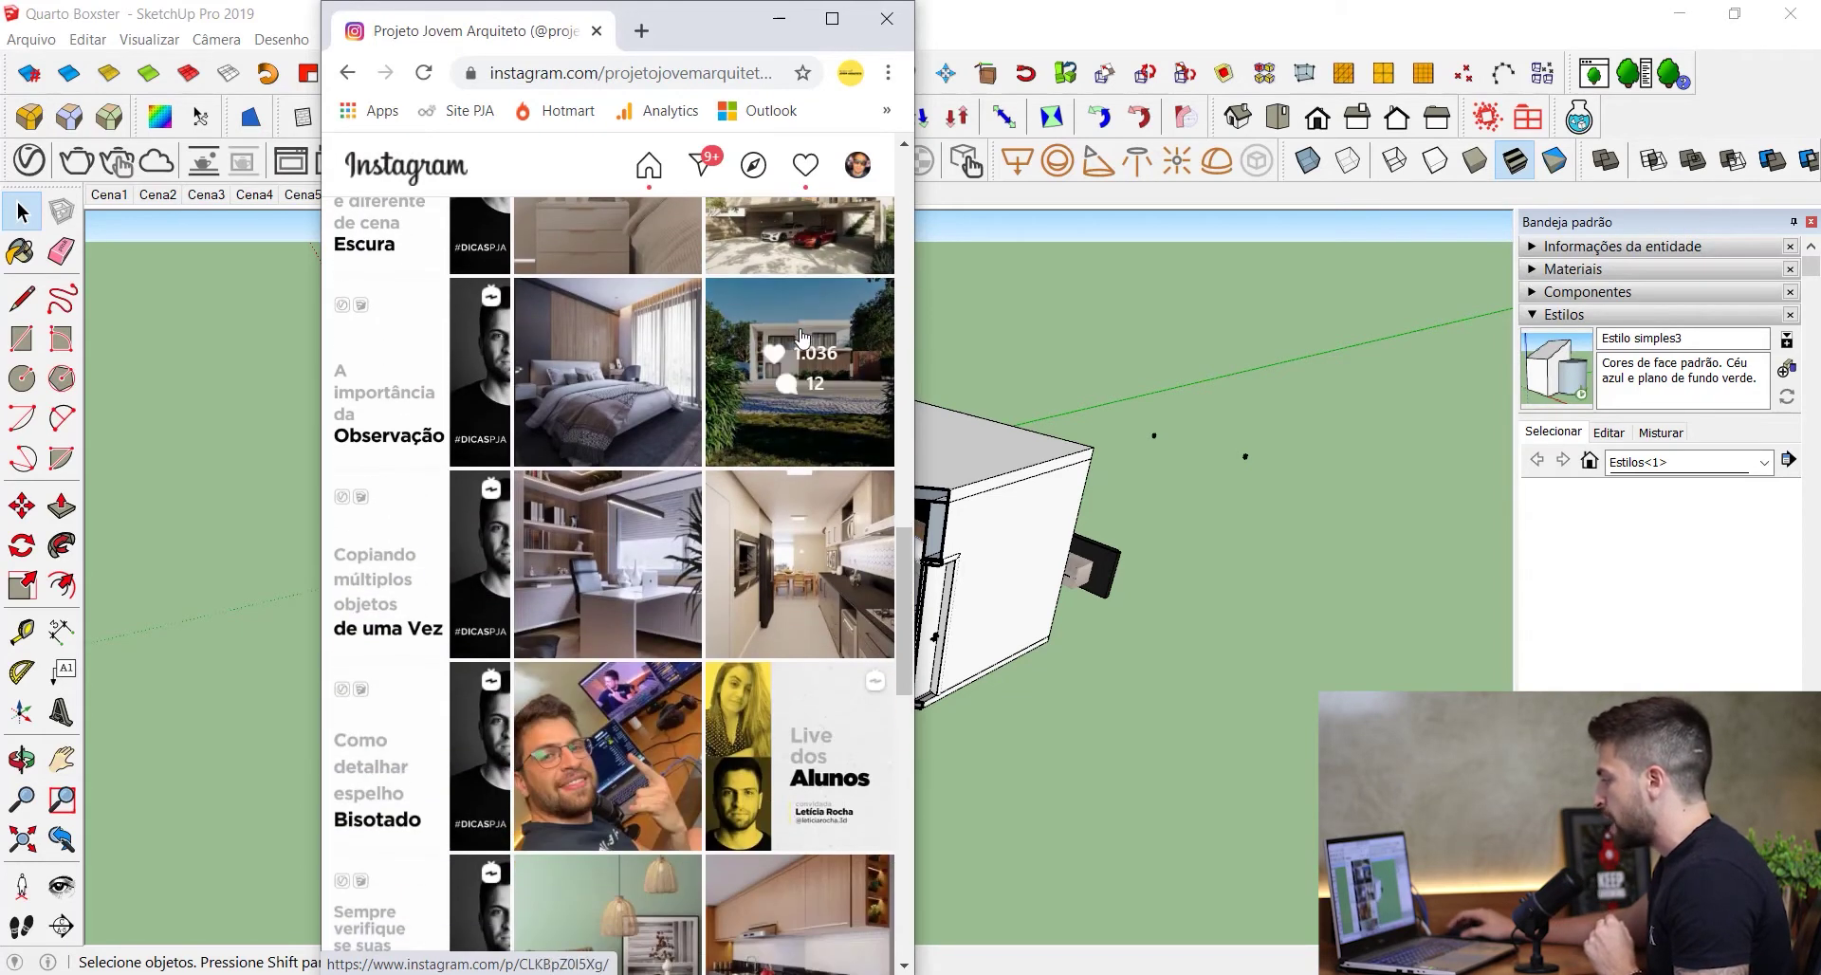
scroll(804, 338, down, 5)
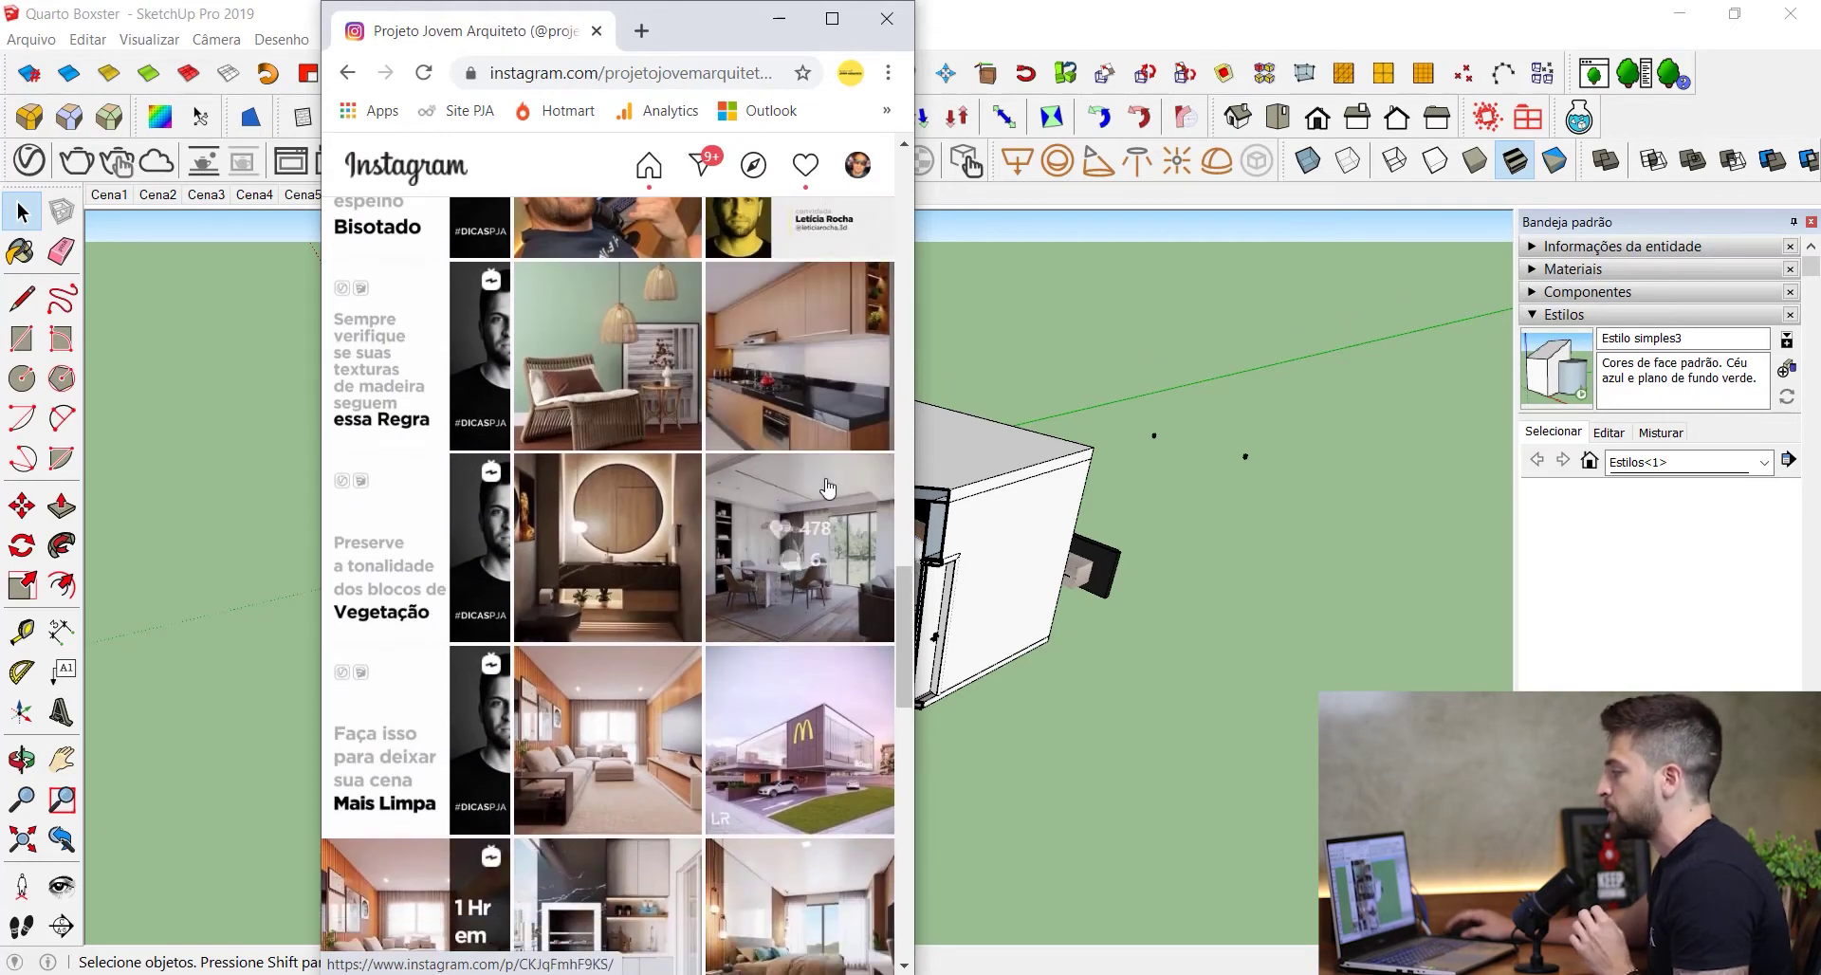
click(828, 489)
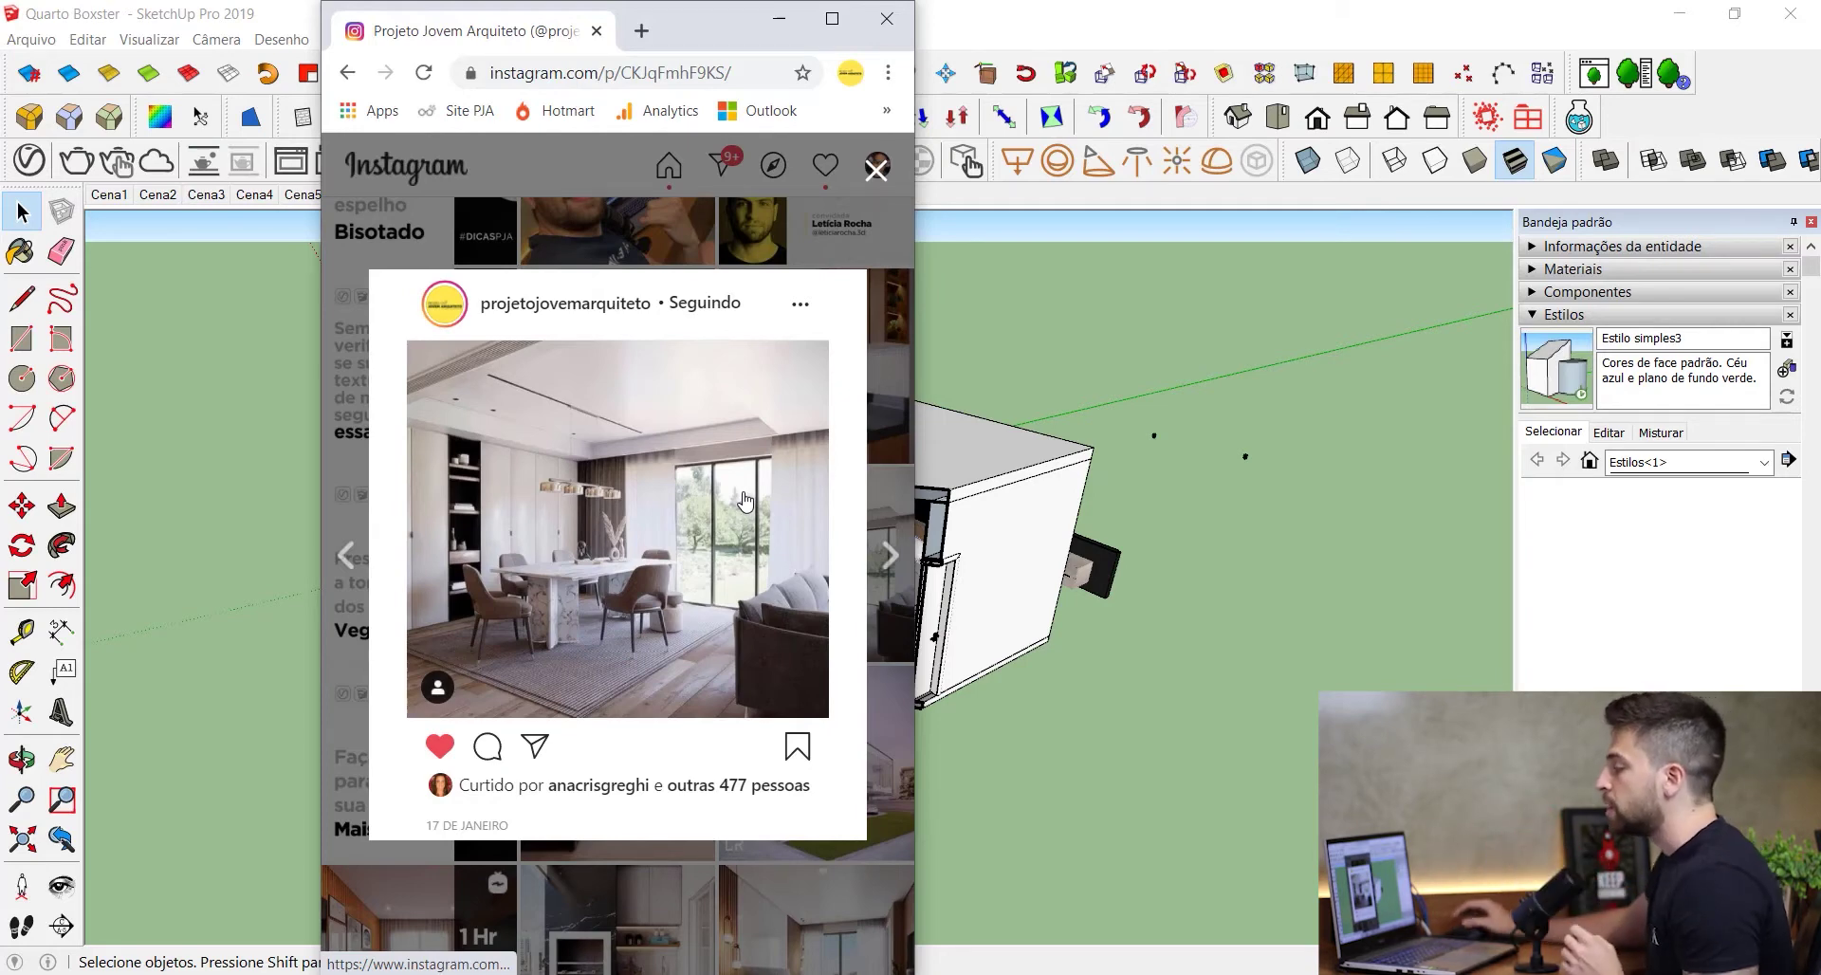
- Close the dining room post, minimise the browser and examine the sectioned bedroom model in SketchUp
click(875, 172)
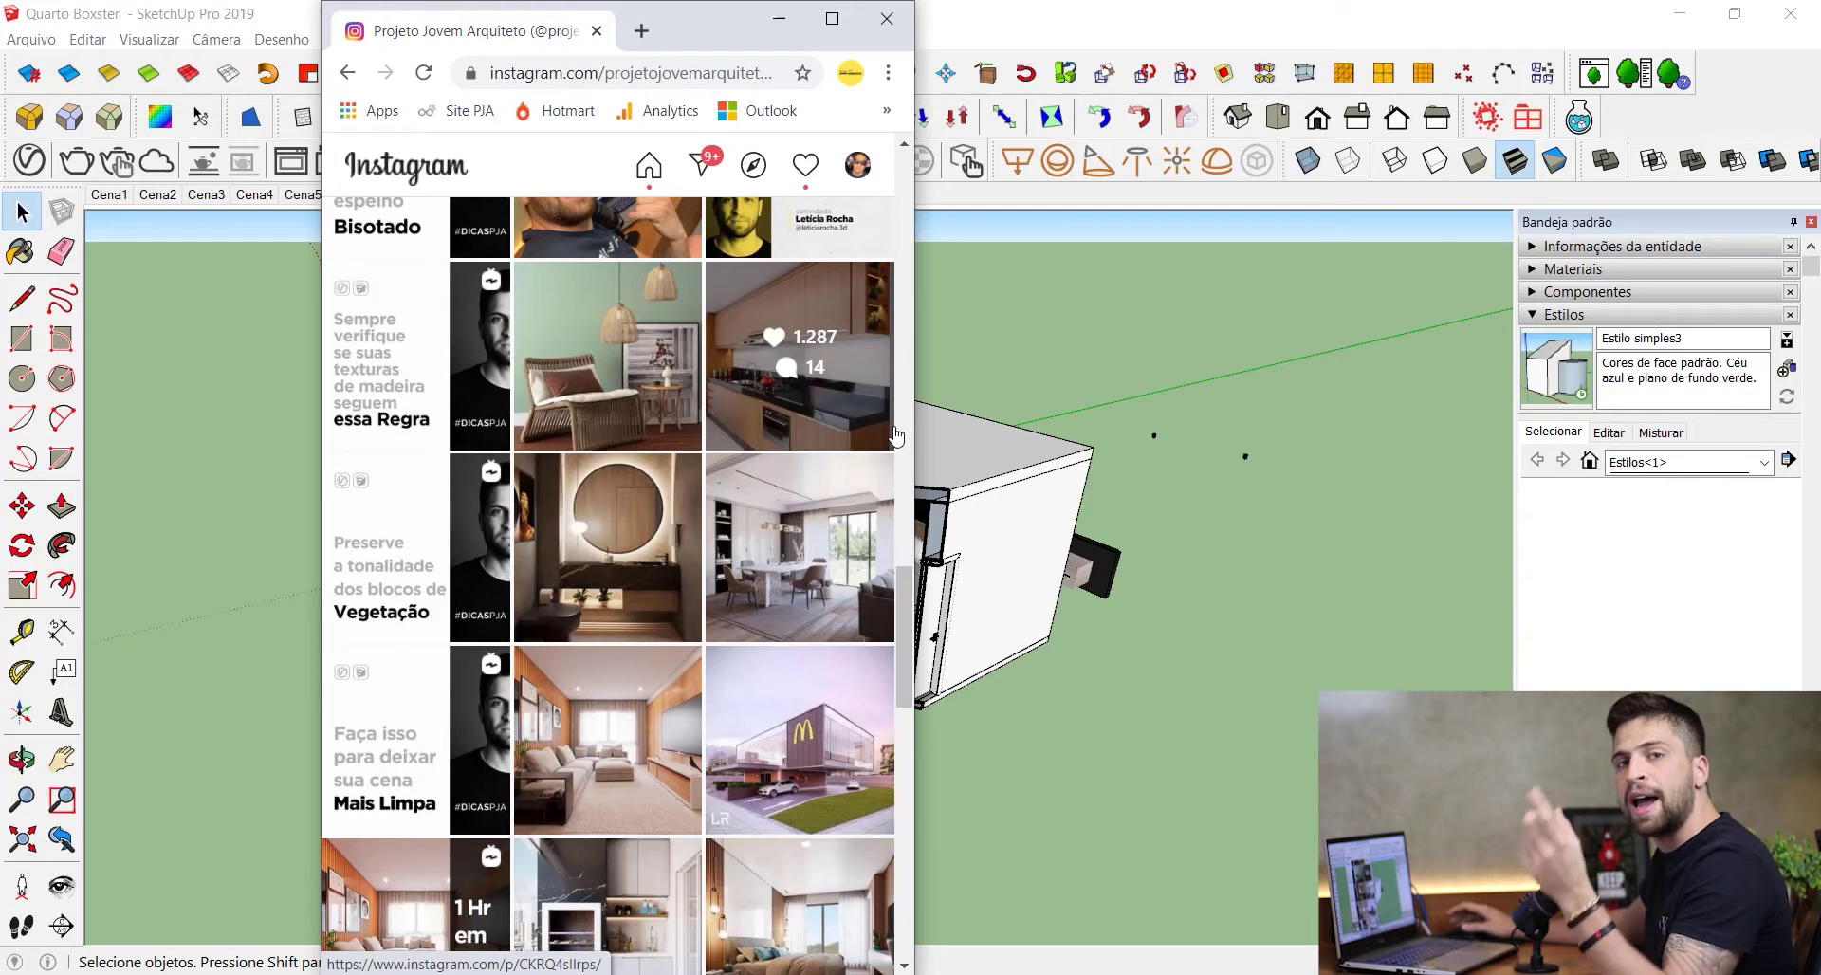
click(777, 19)
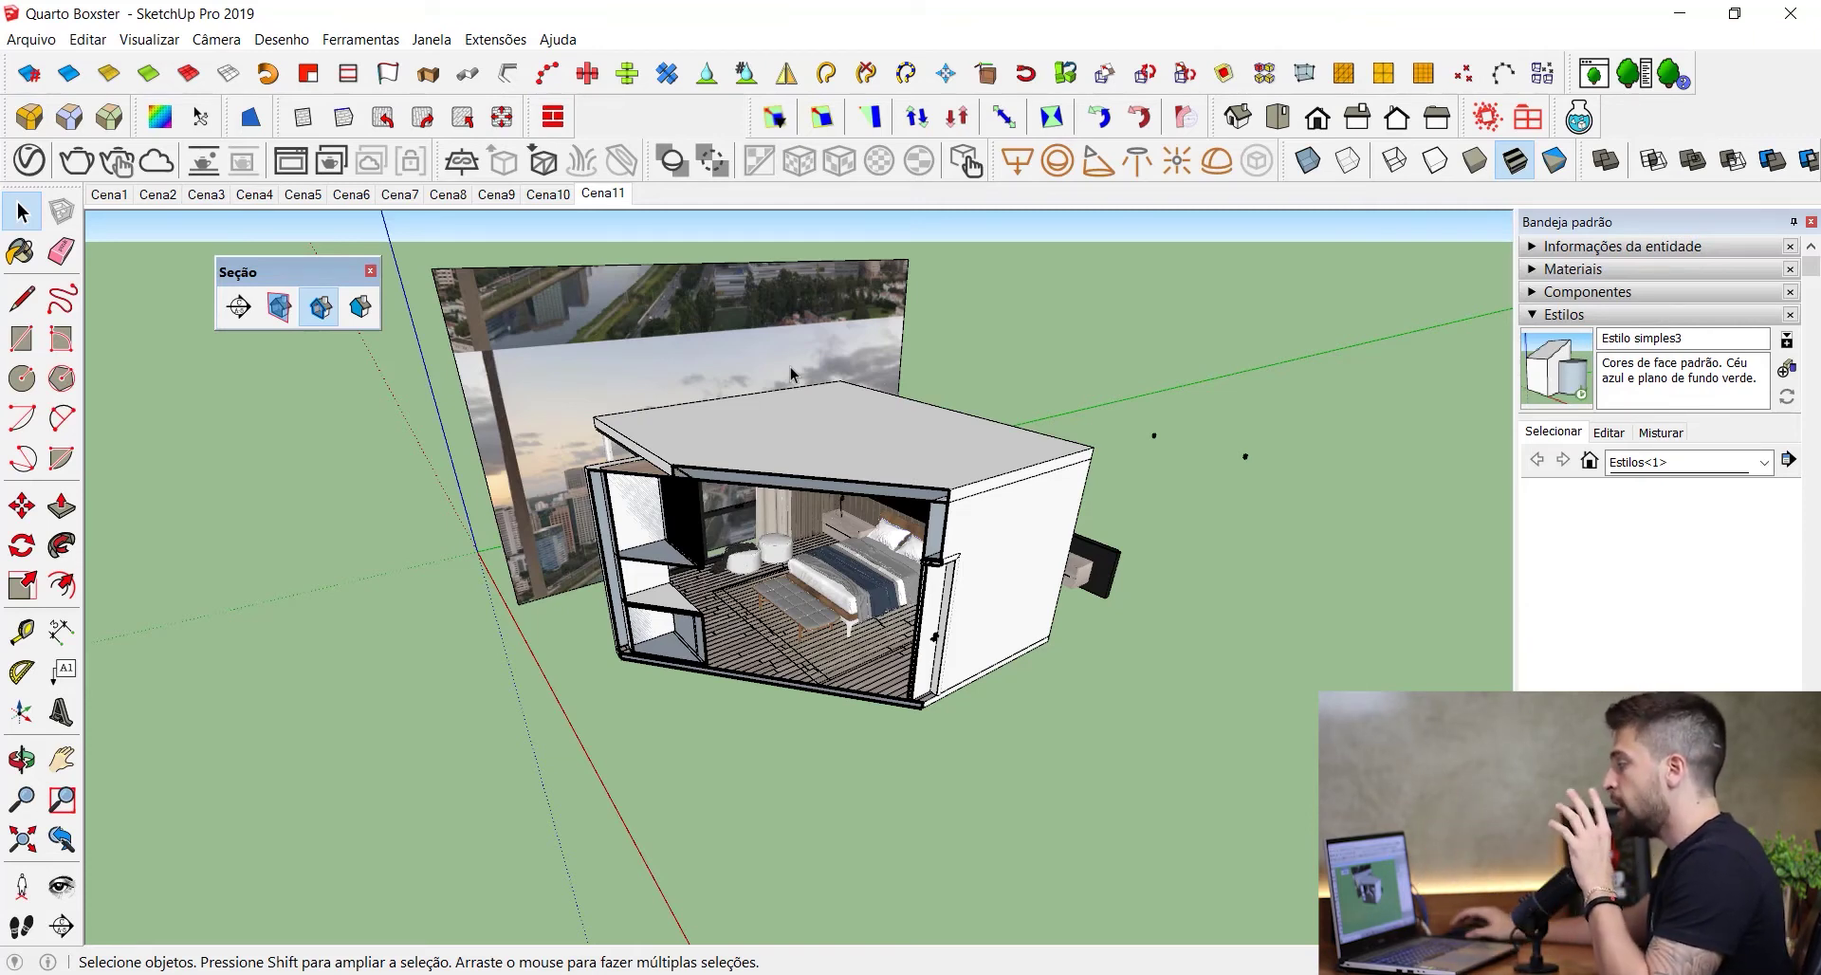
middle_drag(816, 575, 974, 467)
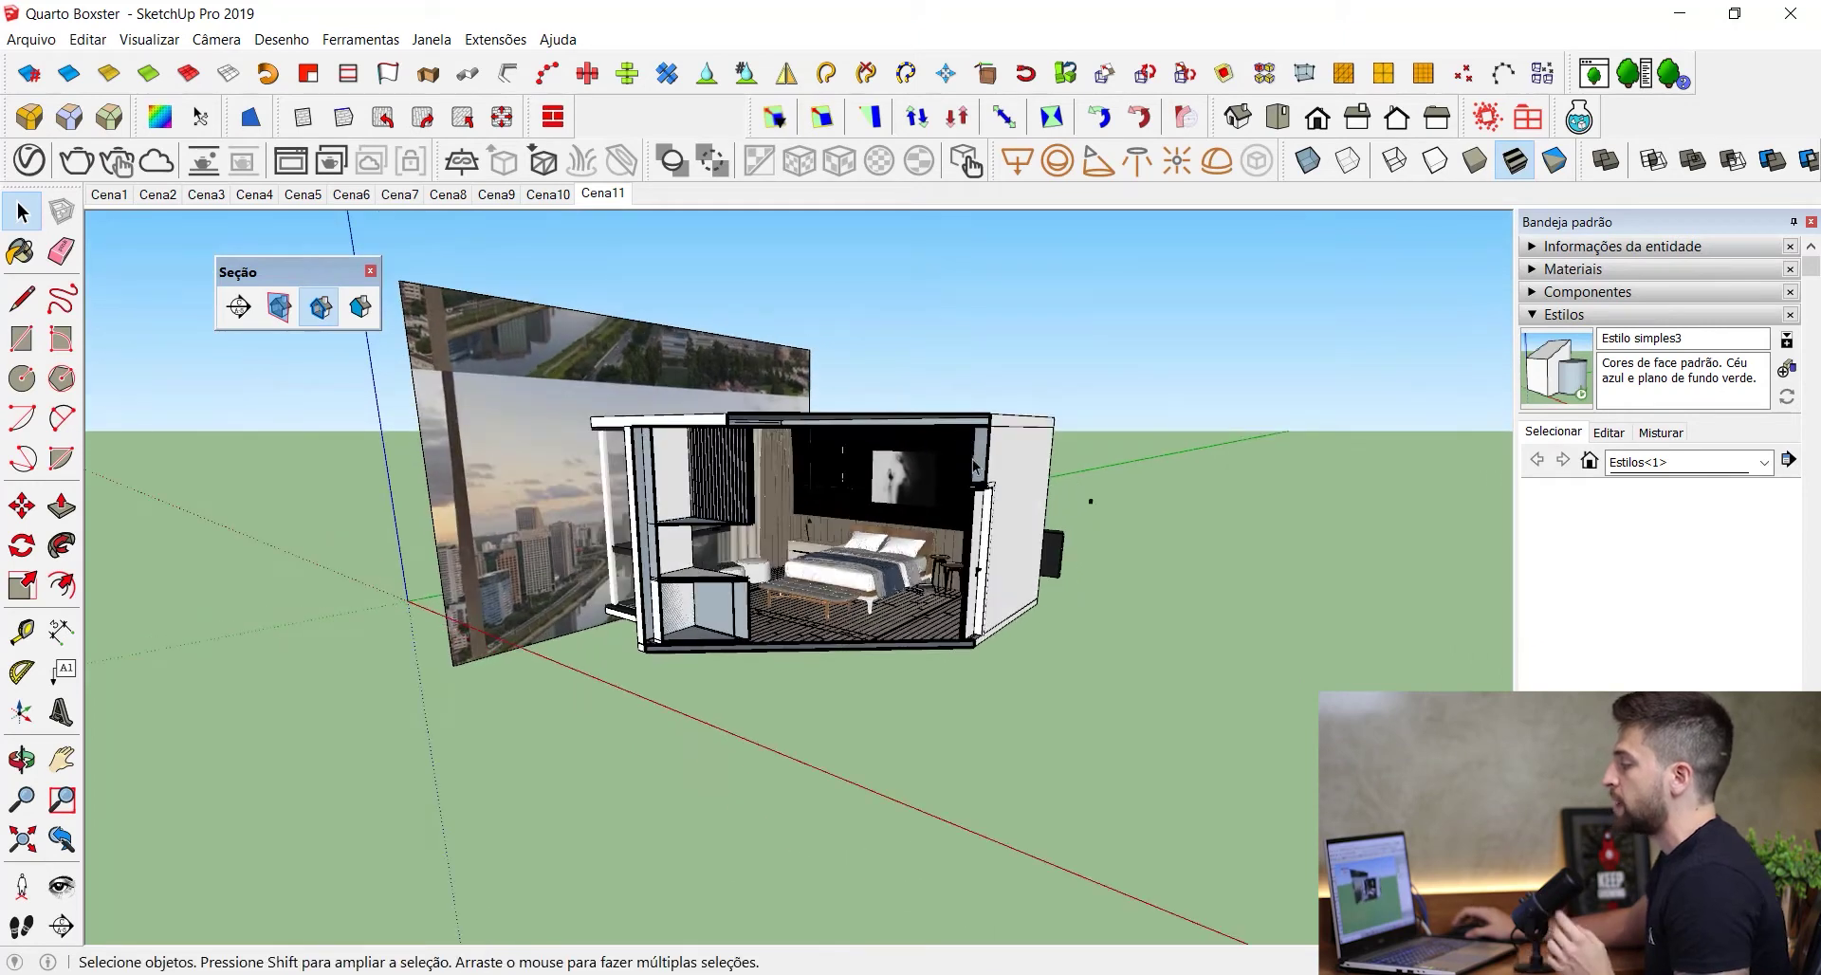
scroll(948, 445, up, 4)
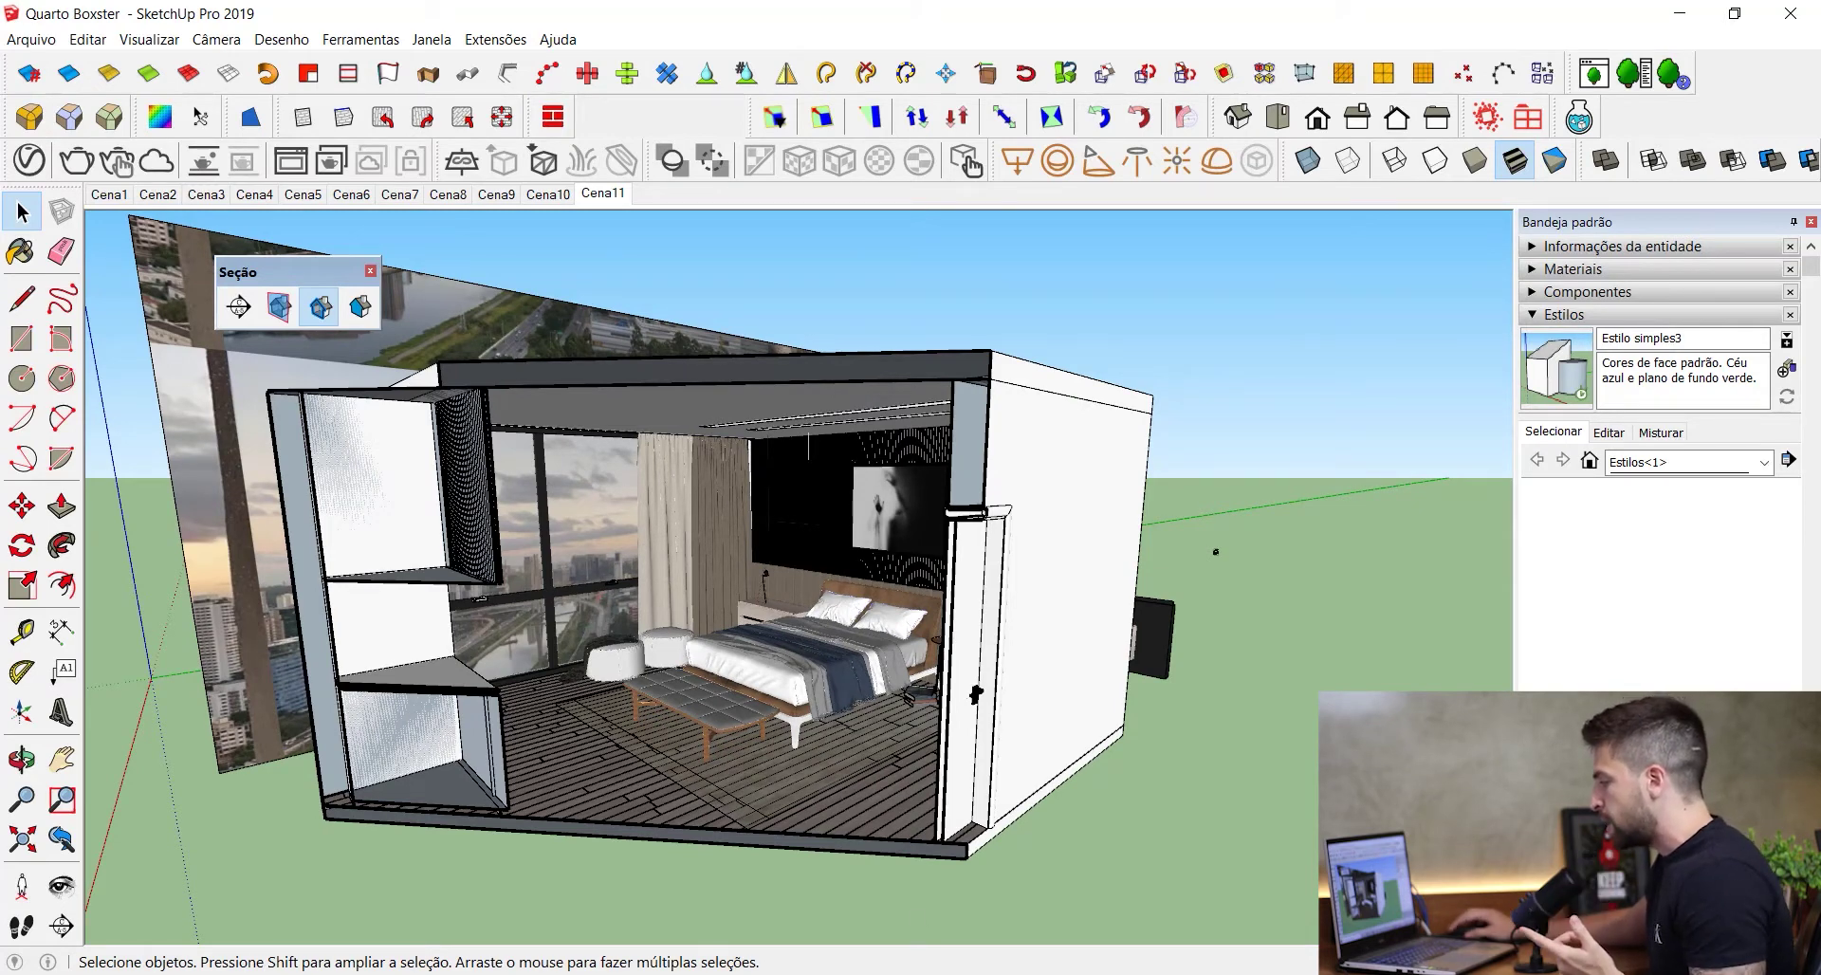
- Return to the Instagram feed in the browser, browse the render posts and open the balcony with the black marble barbecue
click(653, 891)
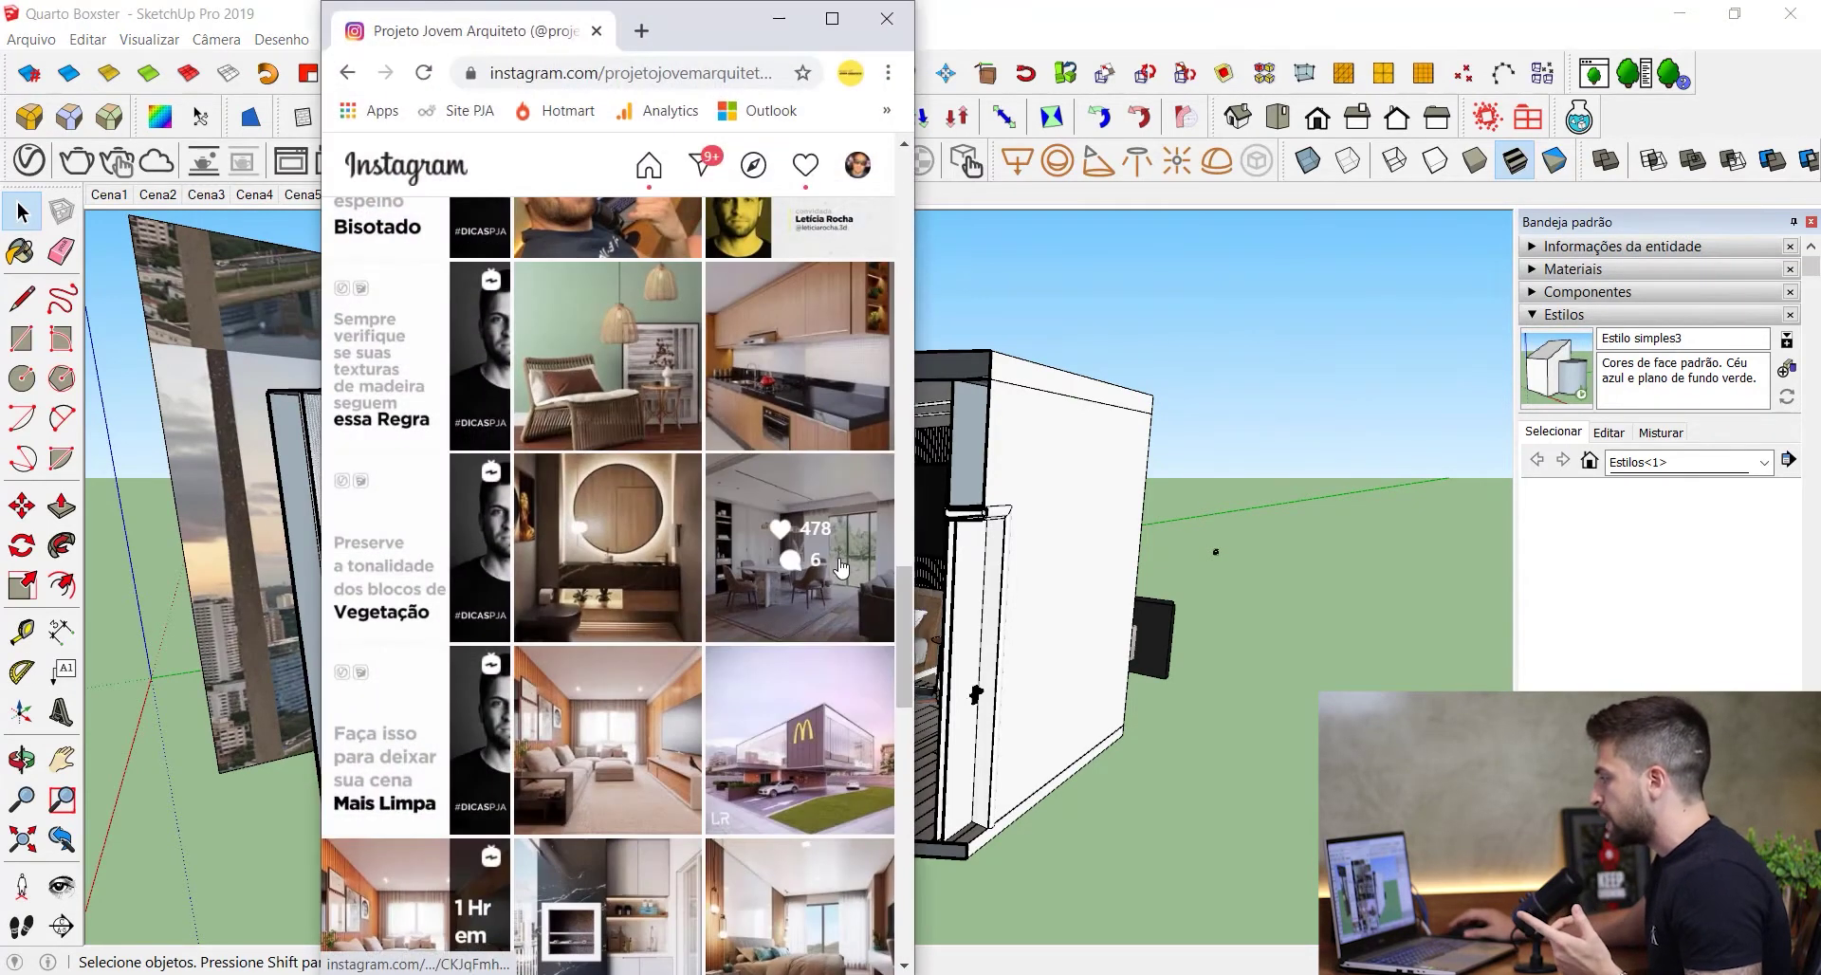
scroll(840, 562, up, 3)
scroll(841, 562, up, 2)
scroll(847, 517, up, 8)
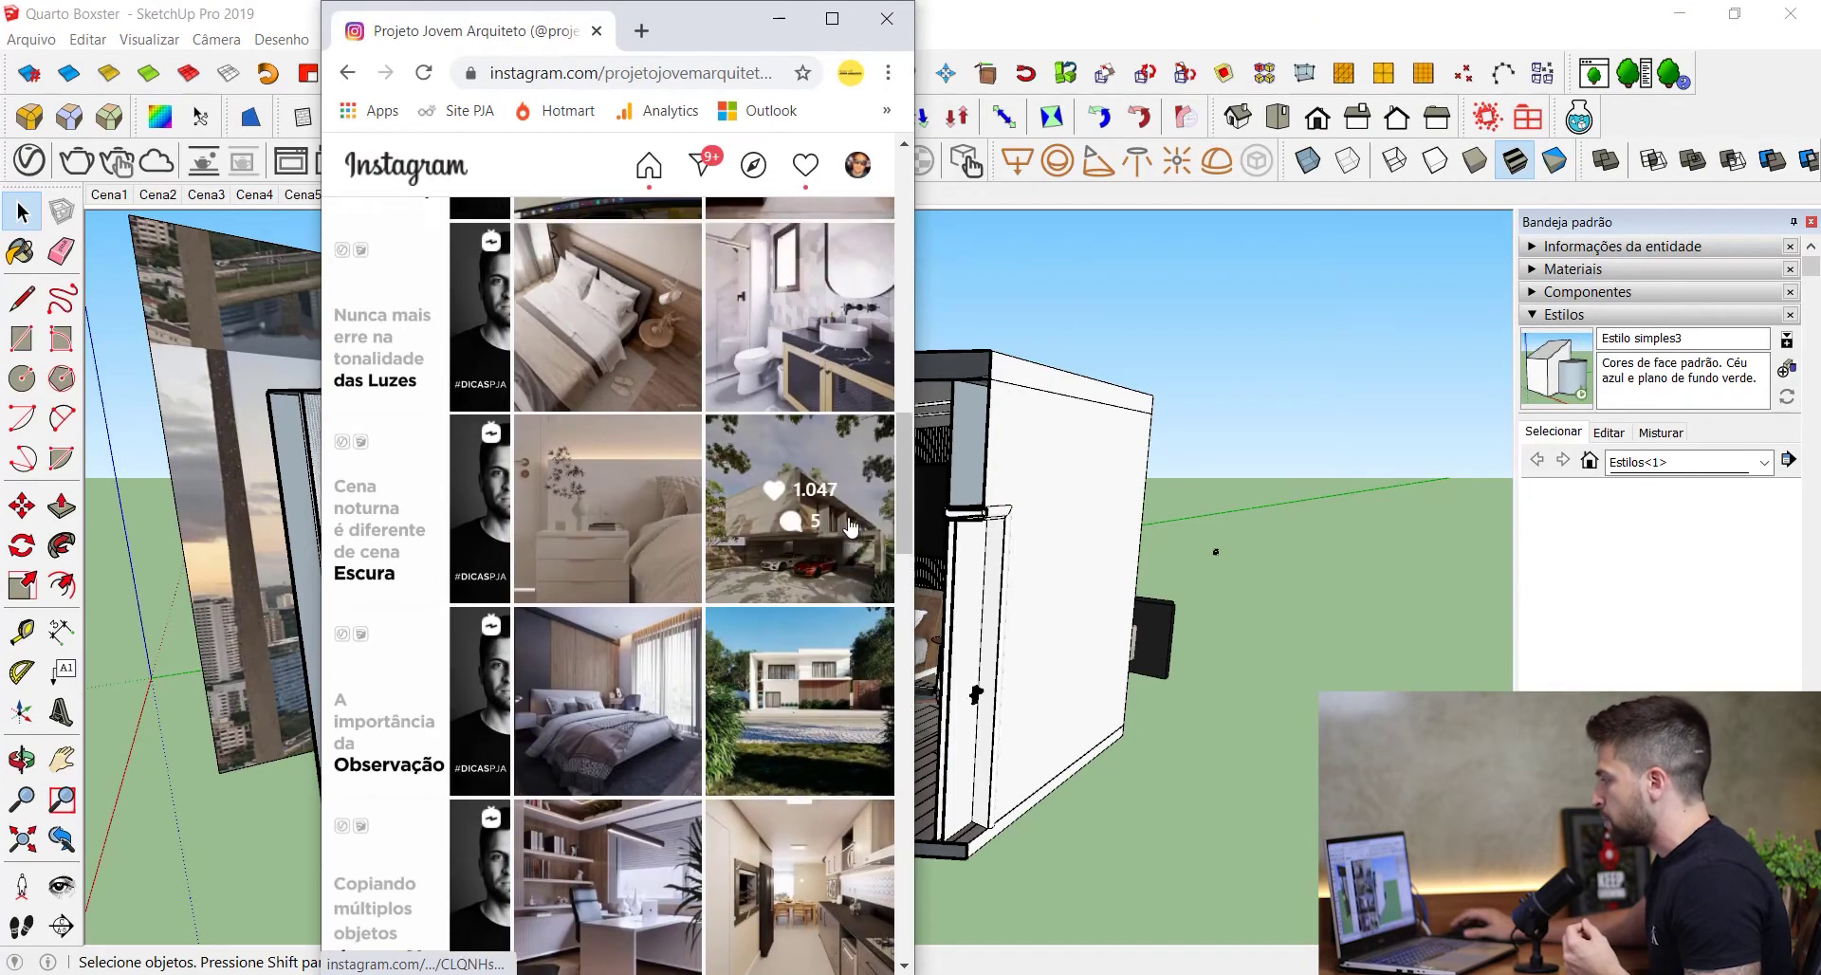
scroll(847, 502, up, 5)
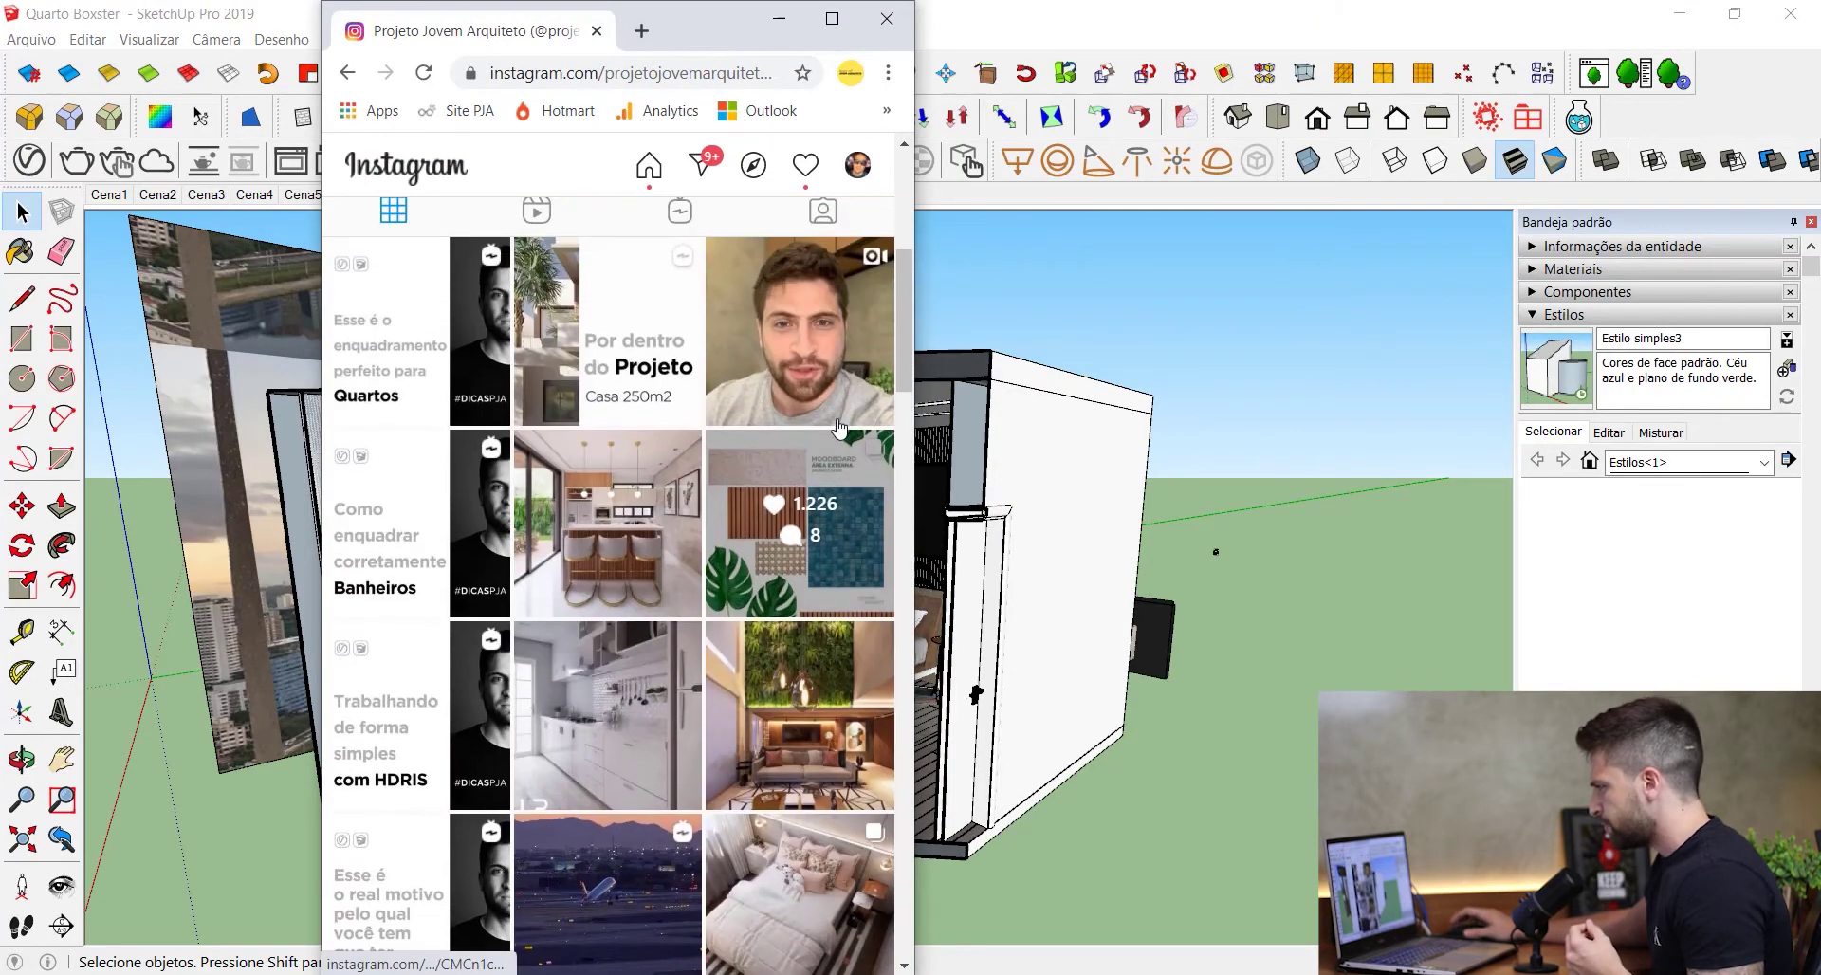
scroll(805, 488, down, 20)
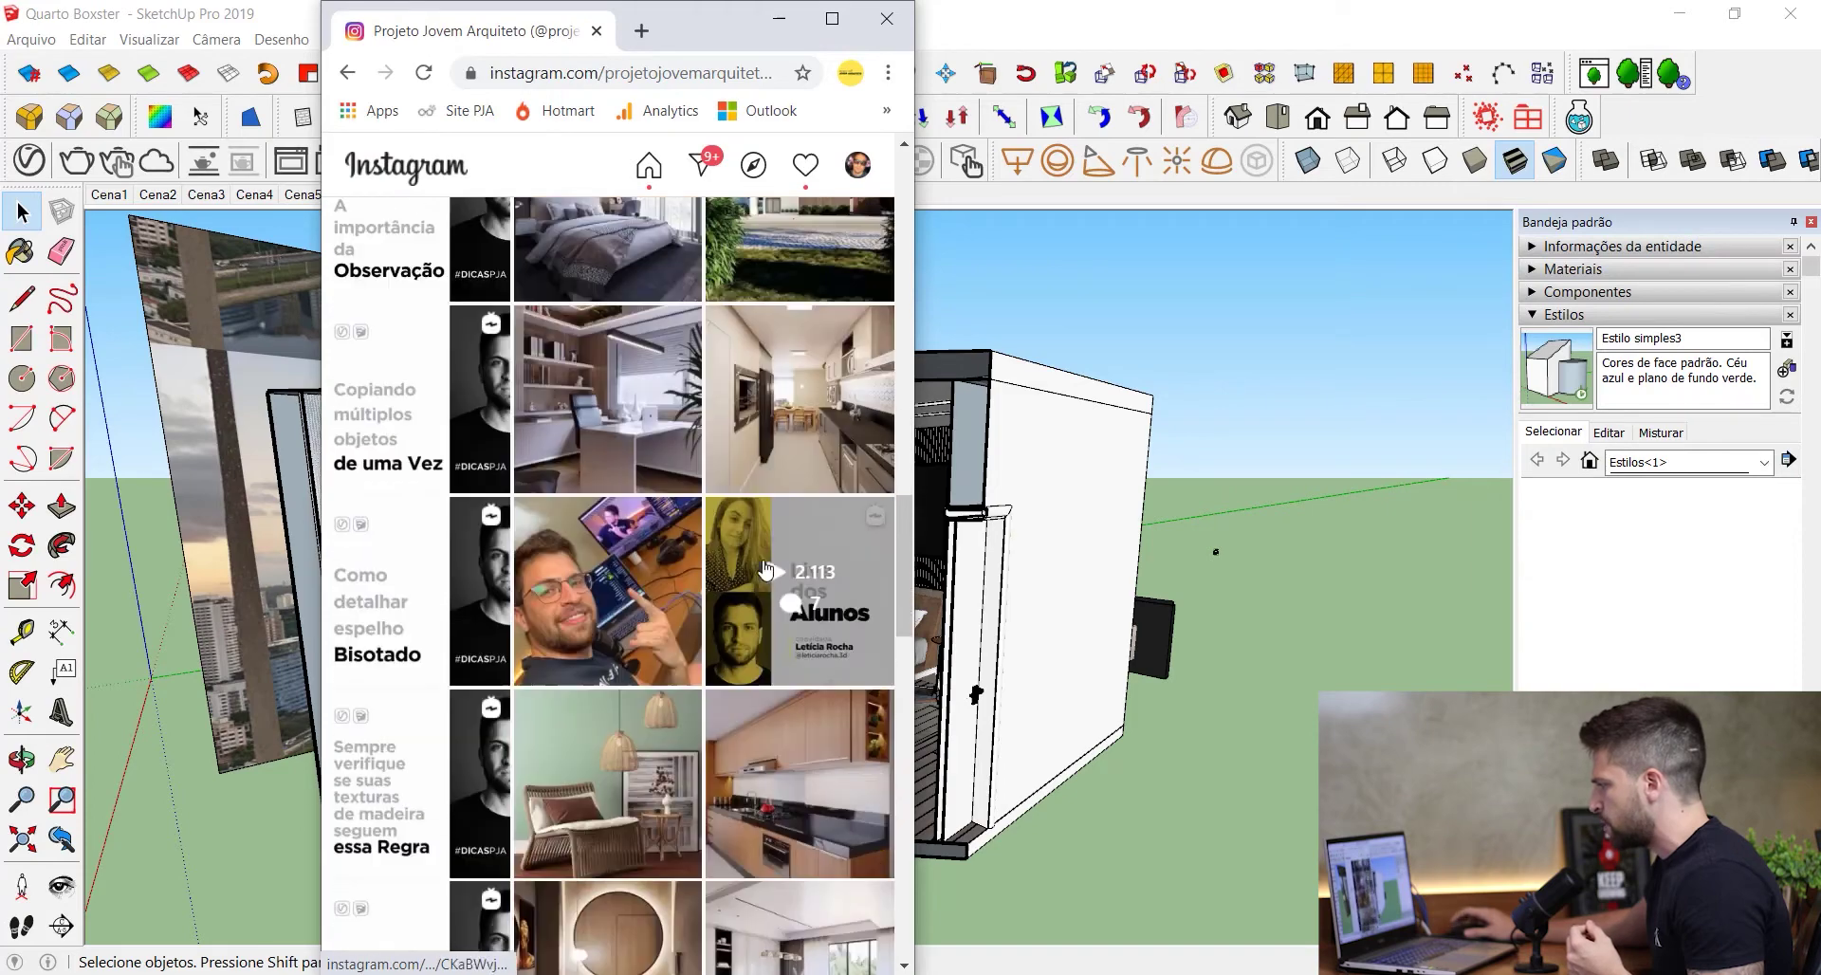
scroll(669, 569, down, 5)
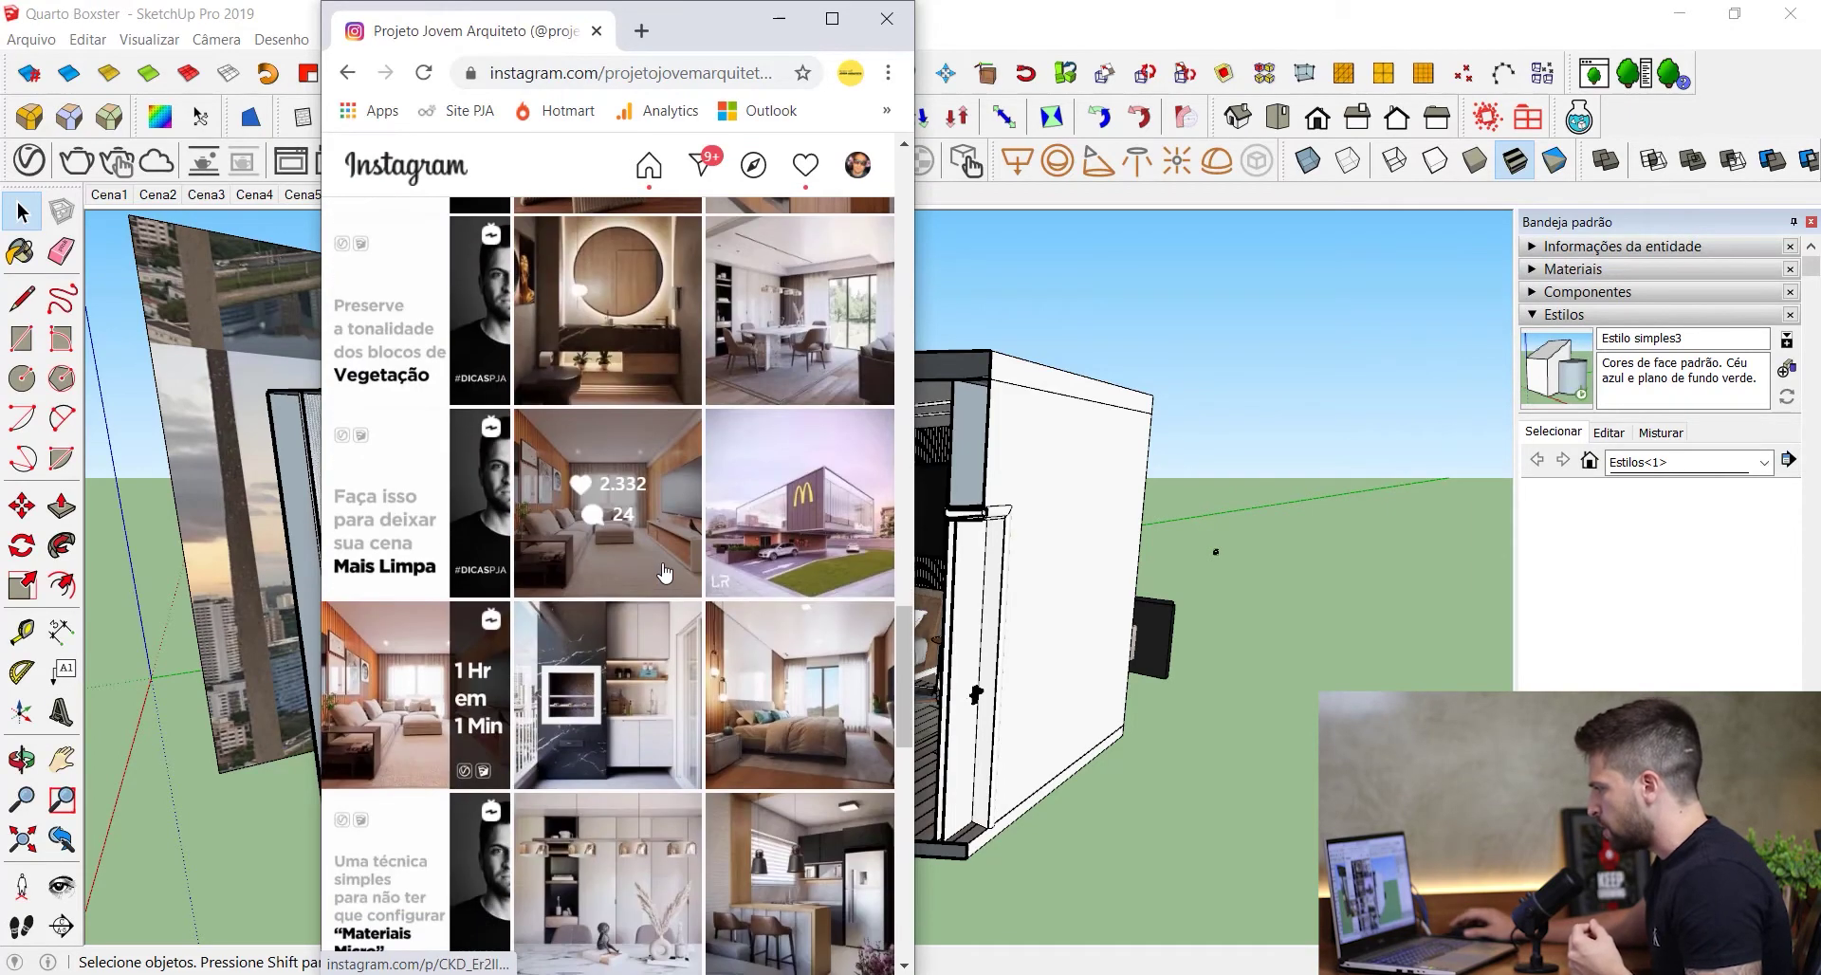
click(664, 578)
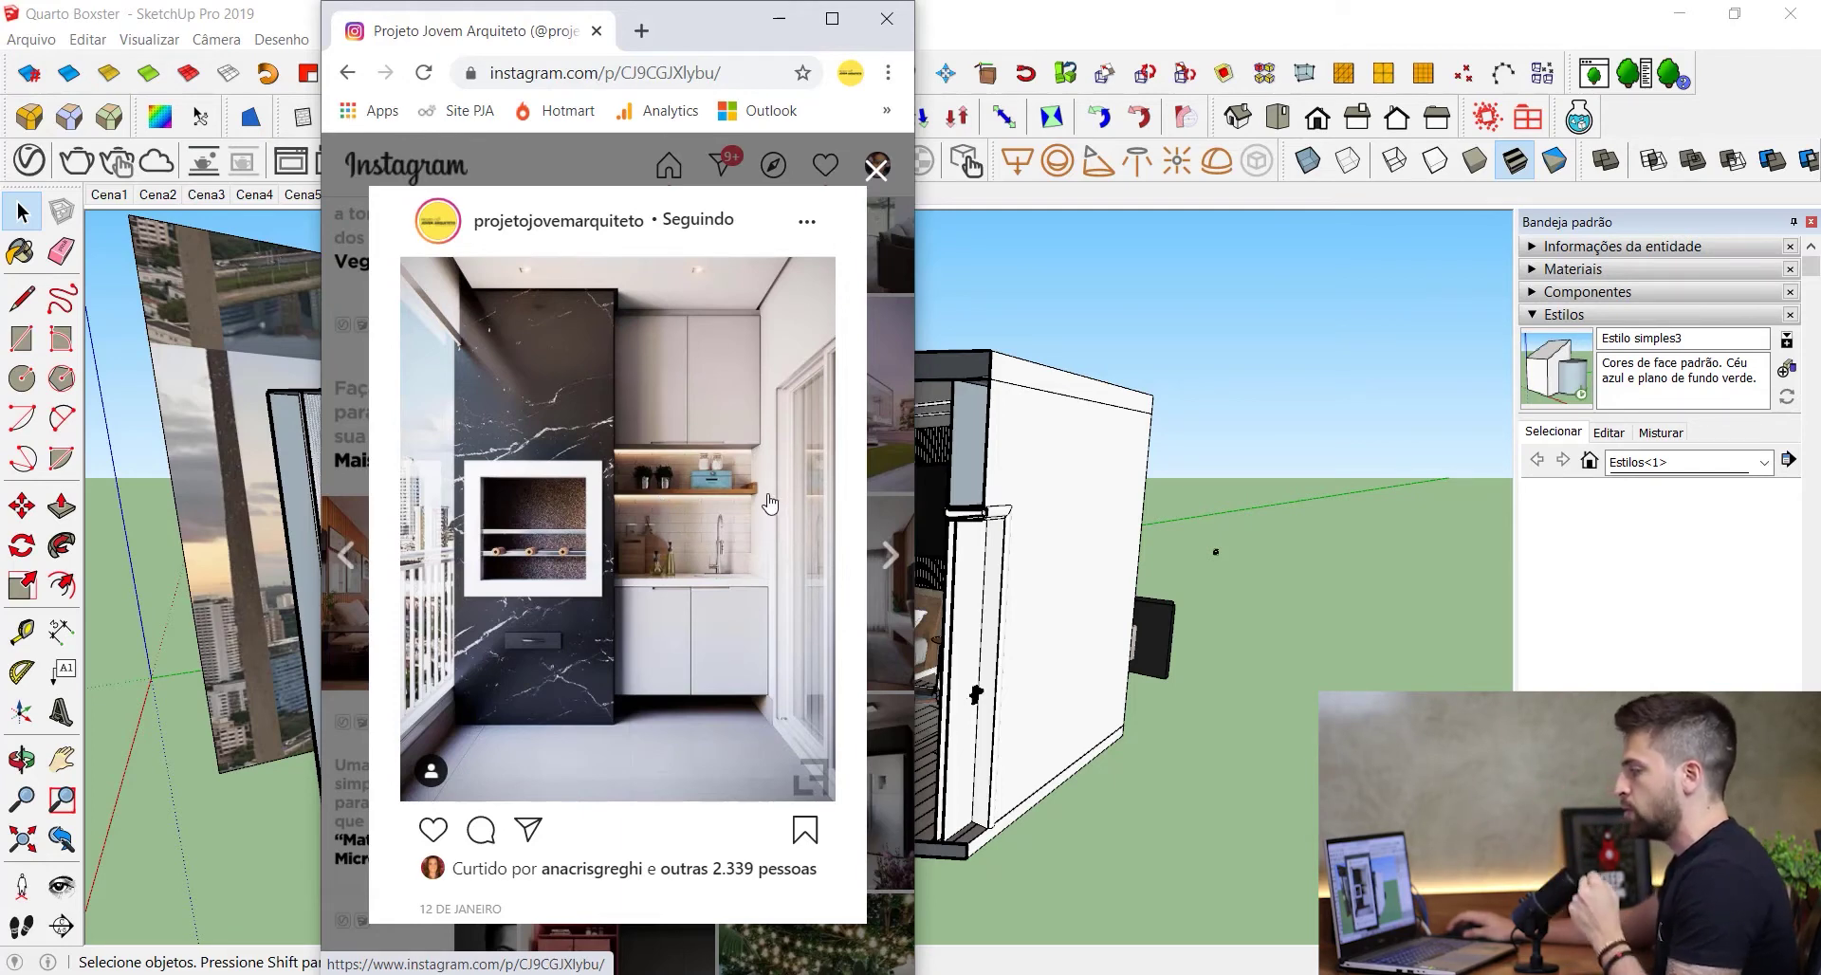
click(876, 171)
scroll(614, 318, up, 10)
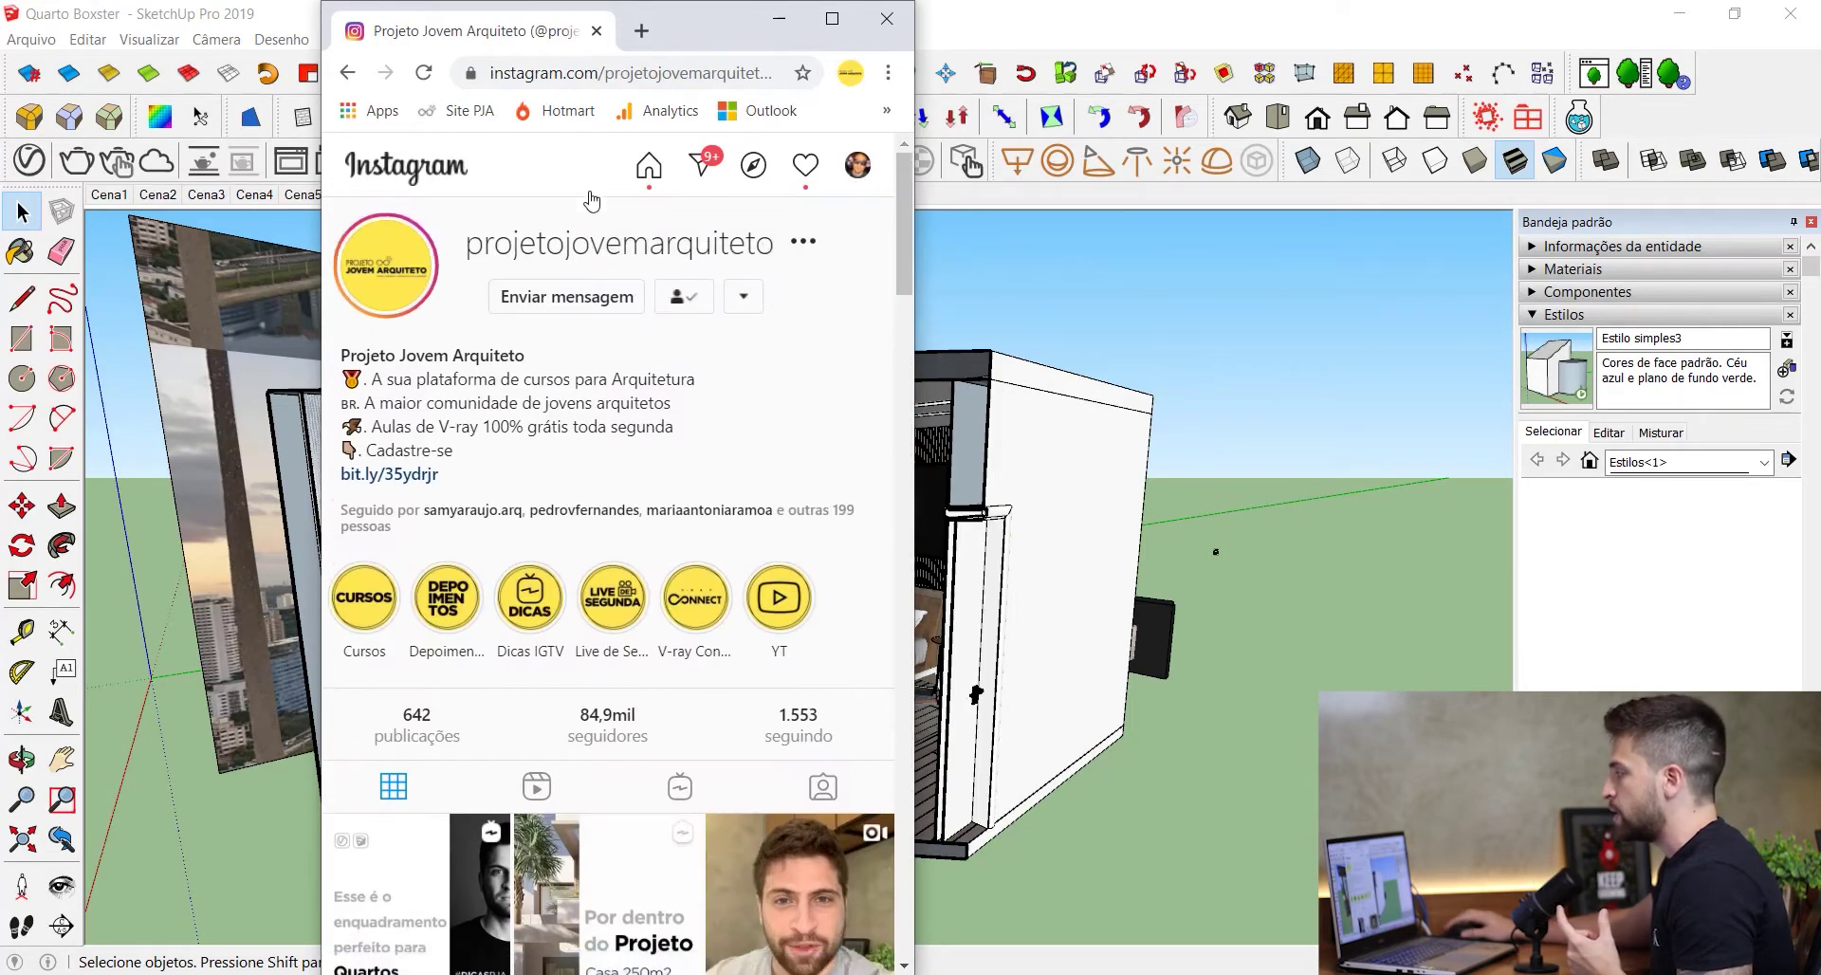
click(832, 19)
click(928, 149)
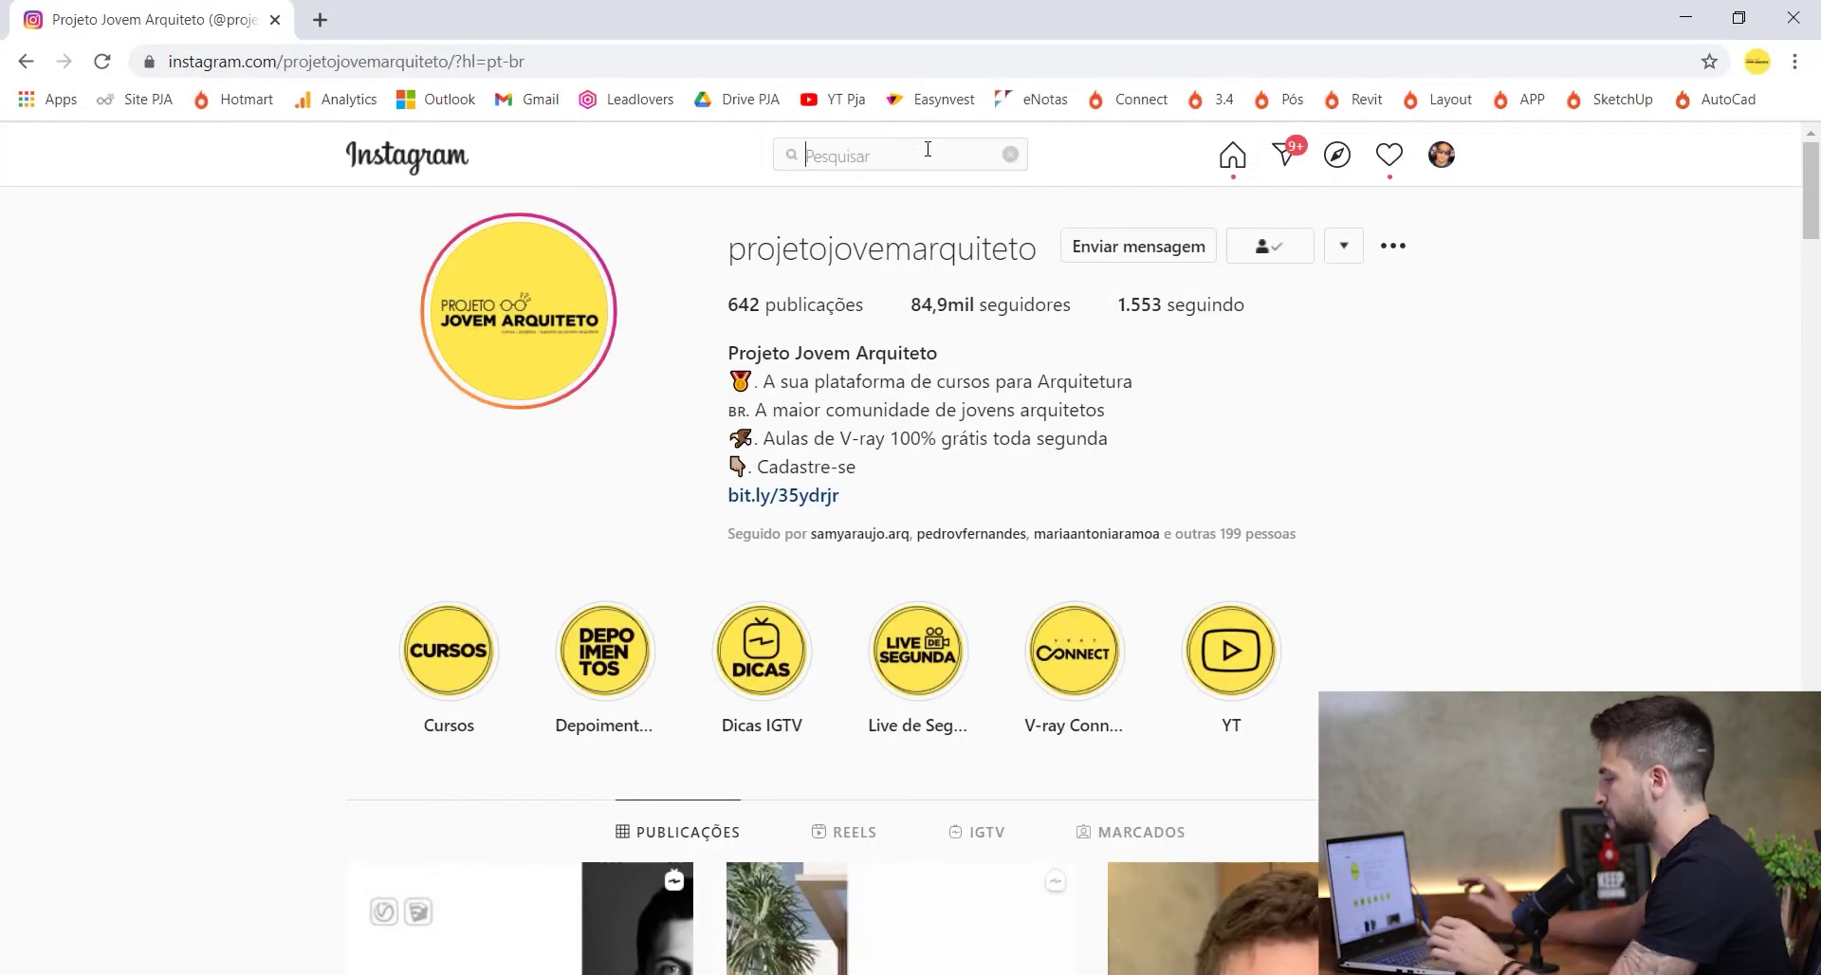
text(greghi)
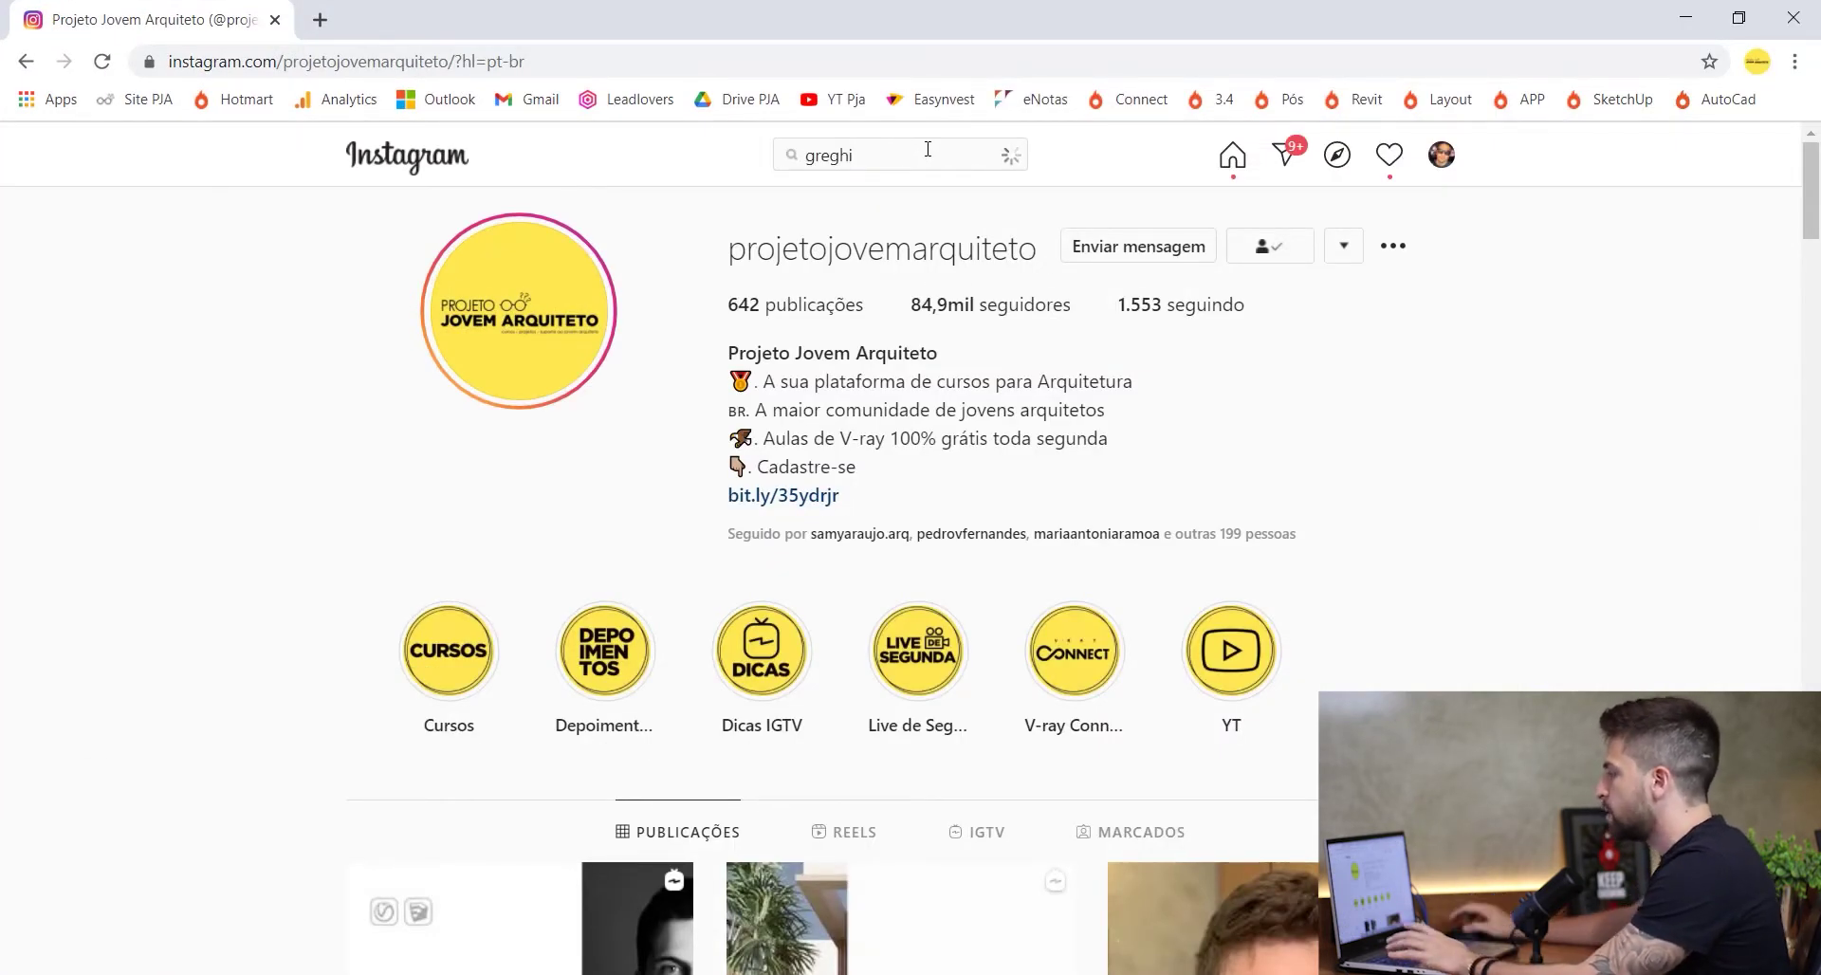
click(879, 384)
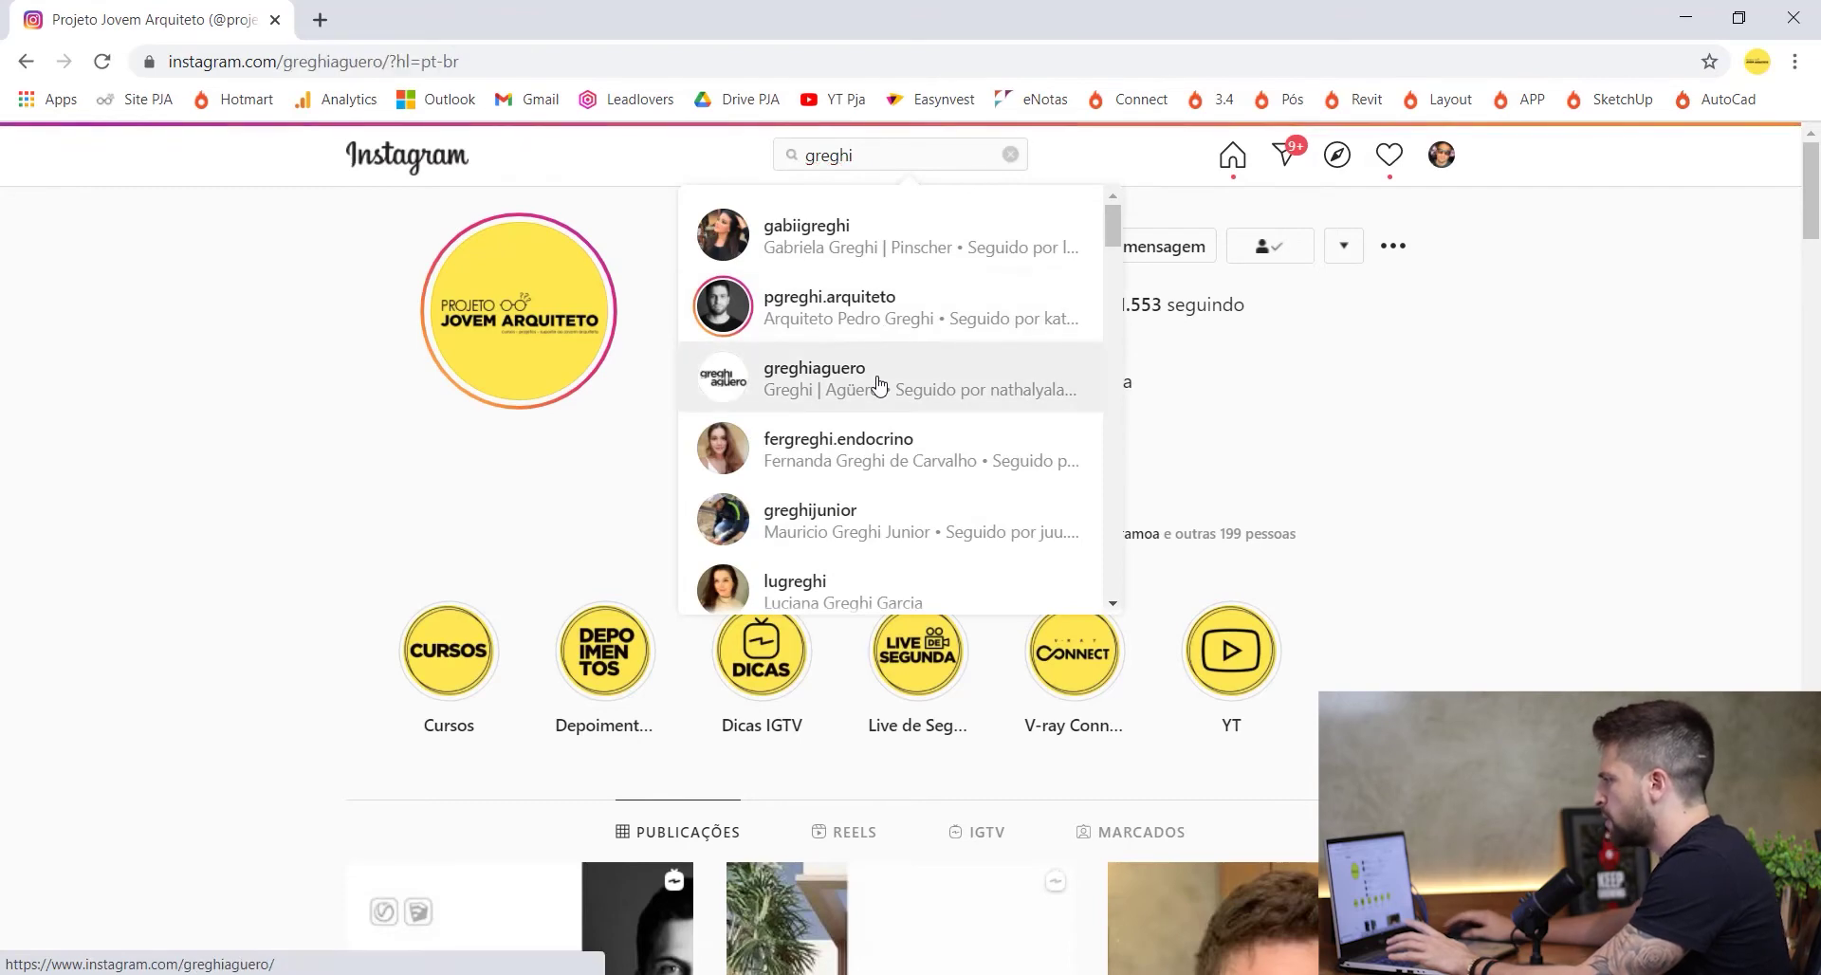
- Open the two-storey house facade post with the parked cars and reduce the browser to a narrow, taller window
scroll(1406, 360, down, 4)
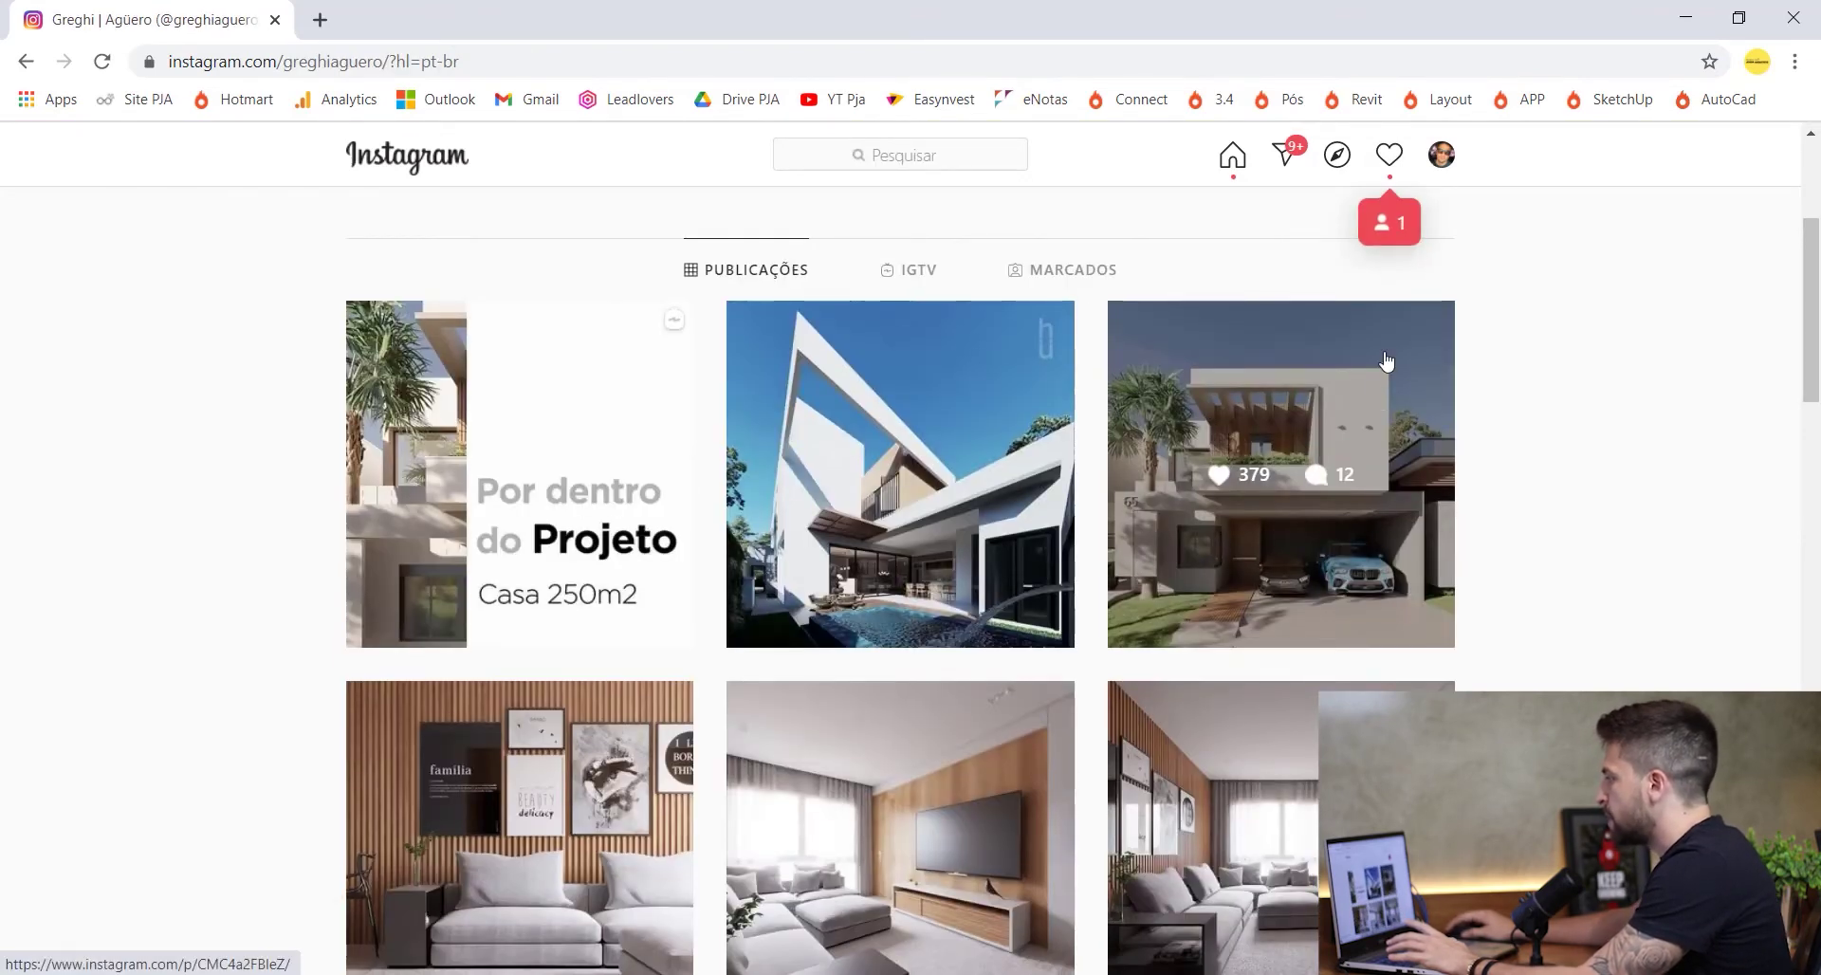
click(1406, 361)
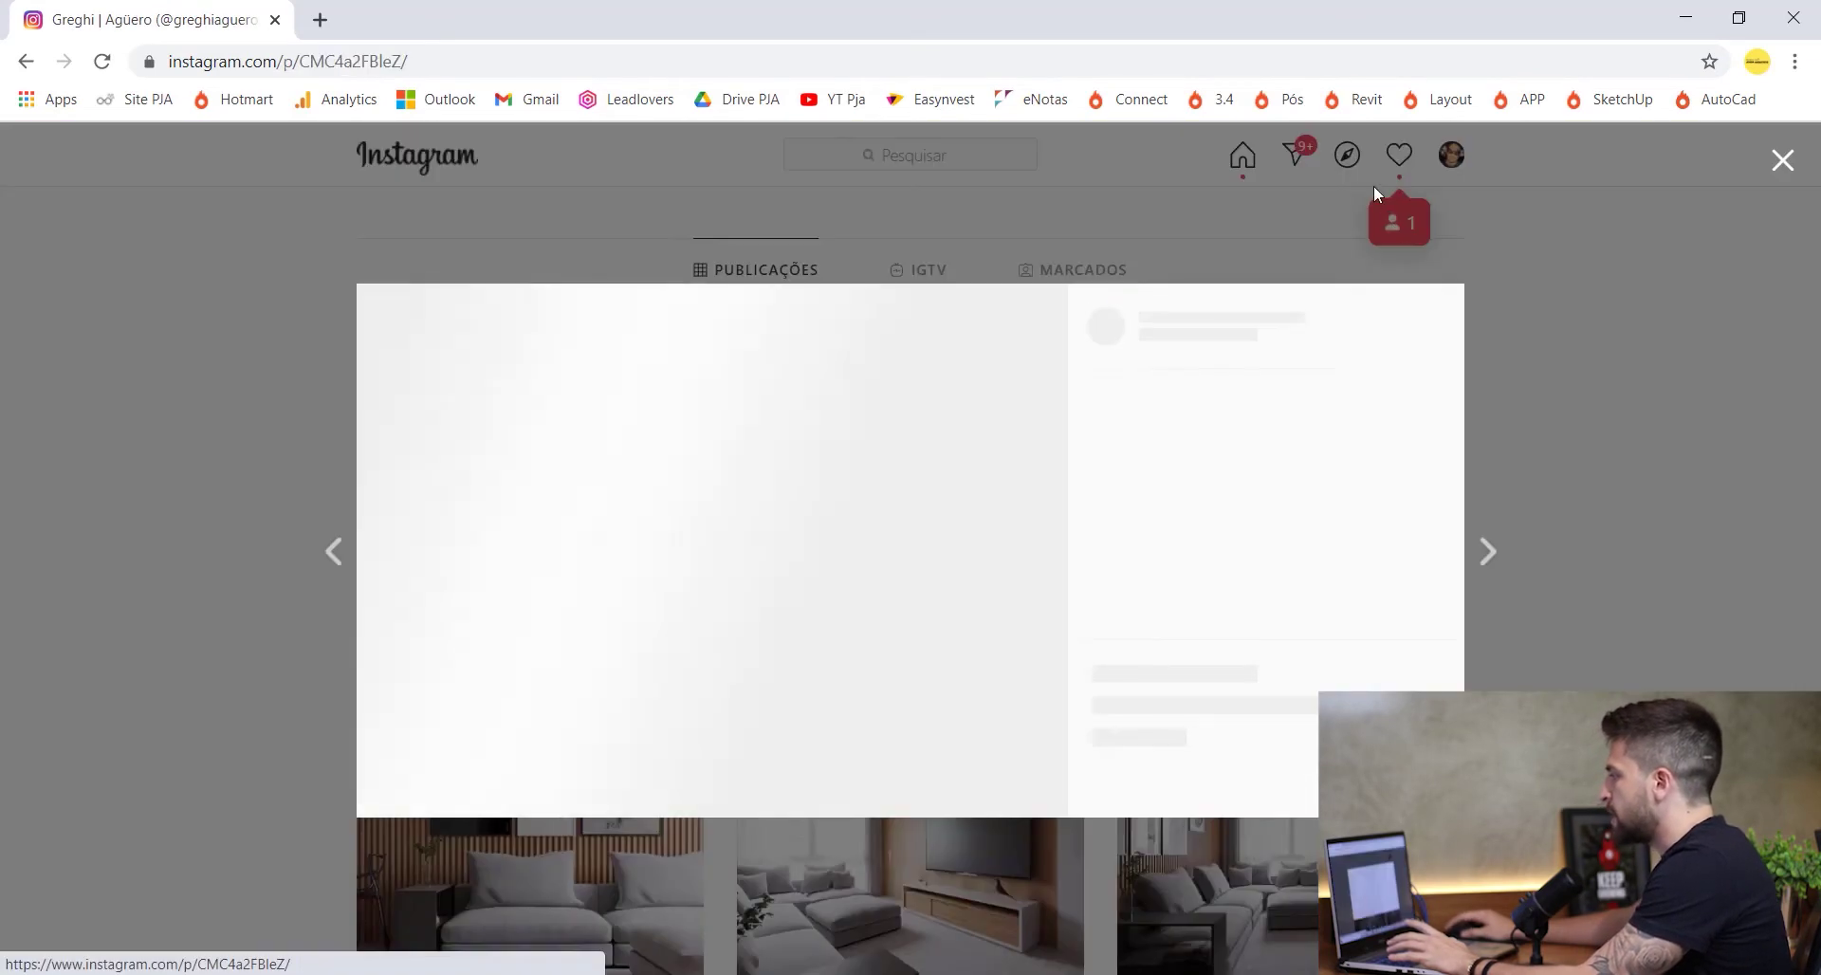
click(1738, 17)
drag(676, 726, 645, 939)
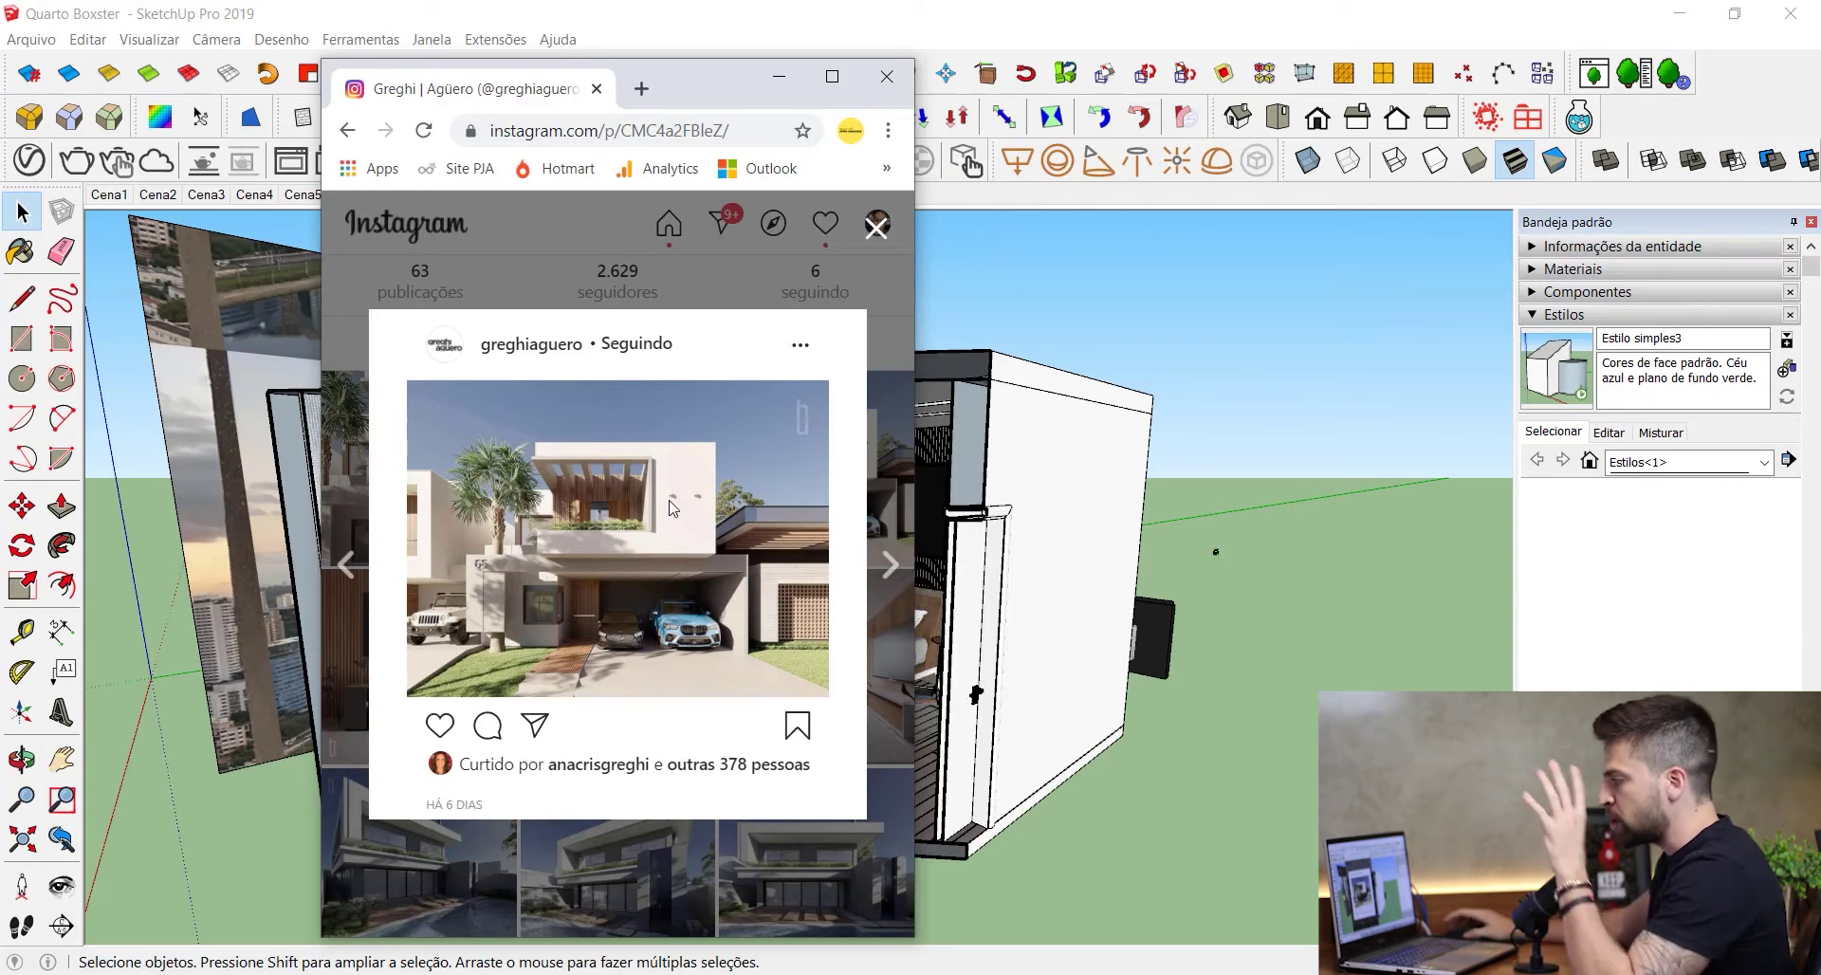
- Close the browser window and examine the sectioned bedroom model from a more frontal angle
click(887, 77)
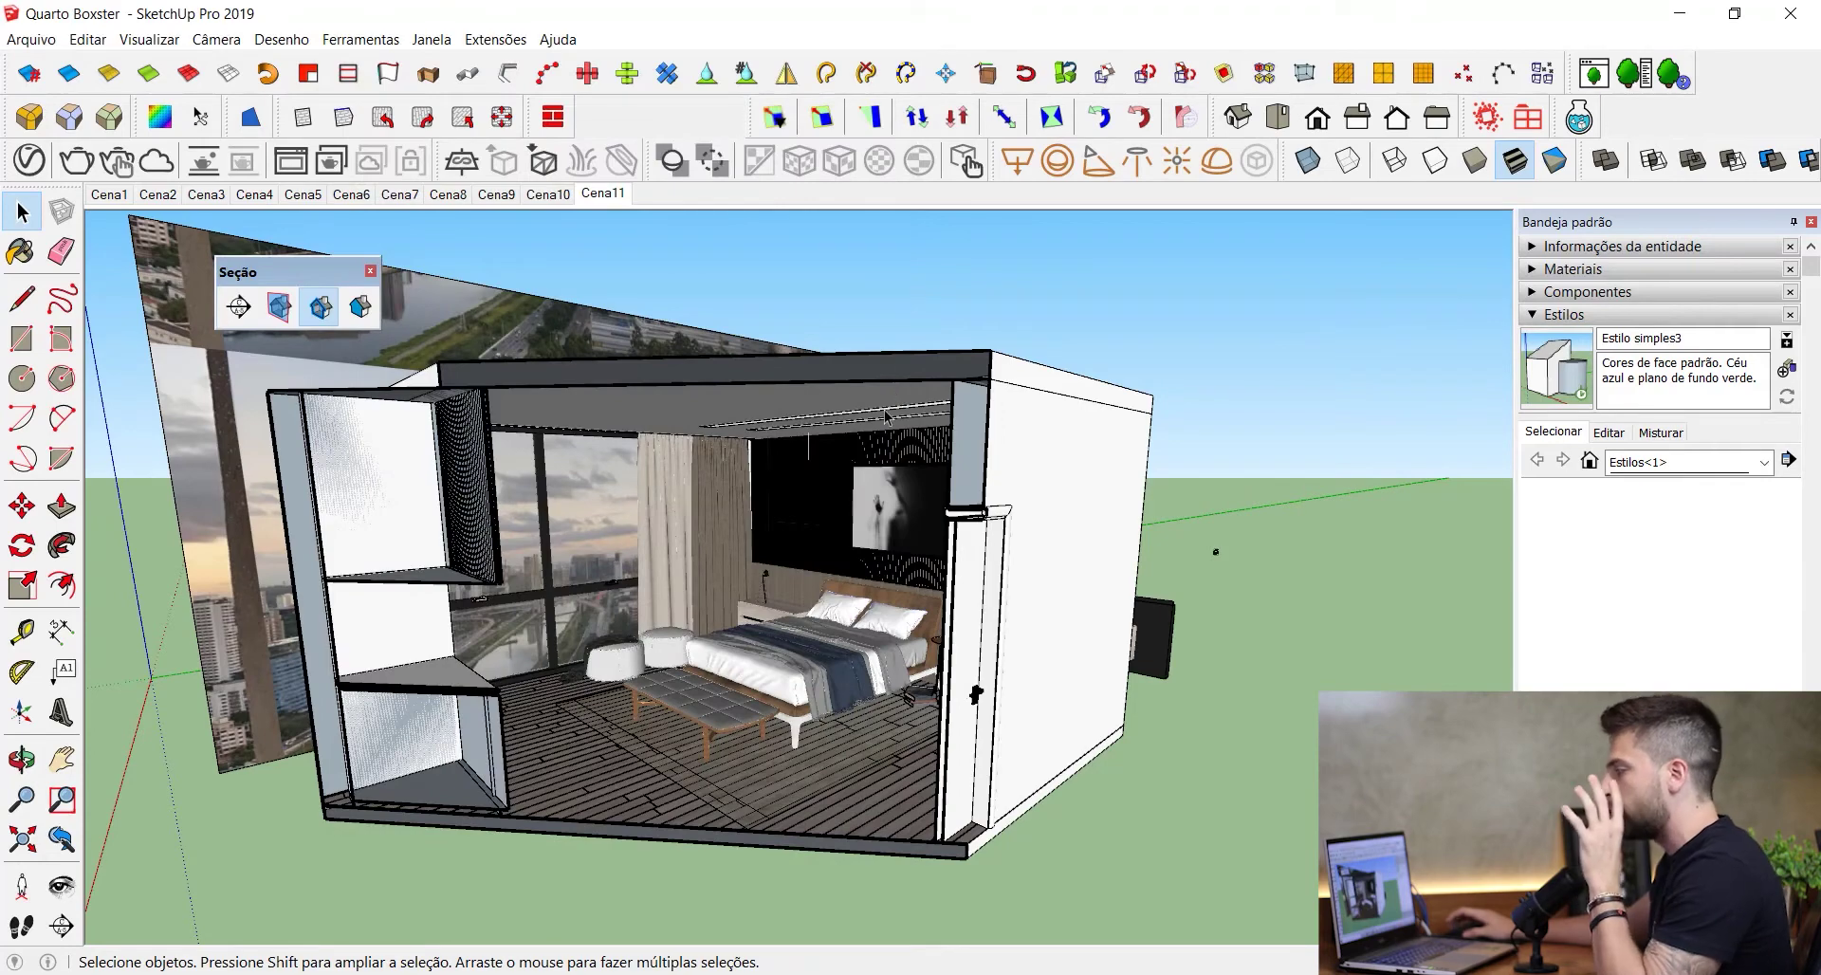
middle_drag(913, 455, 1005, 468)
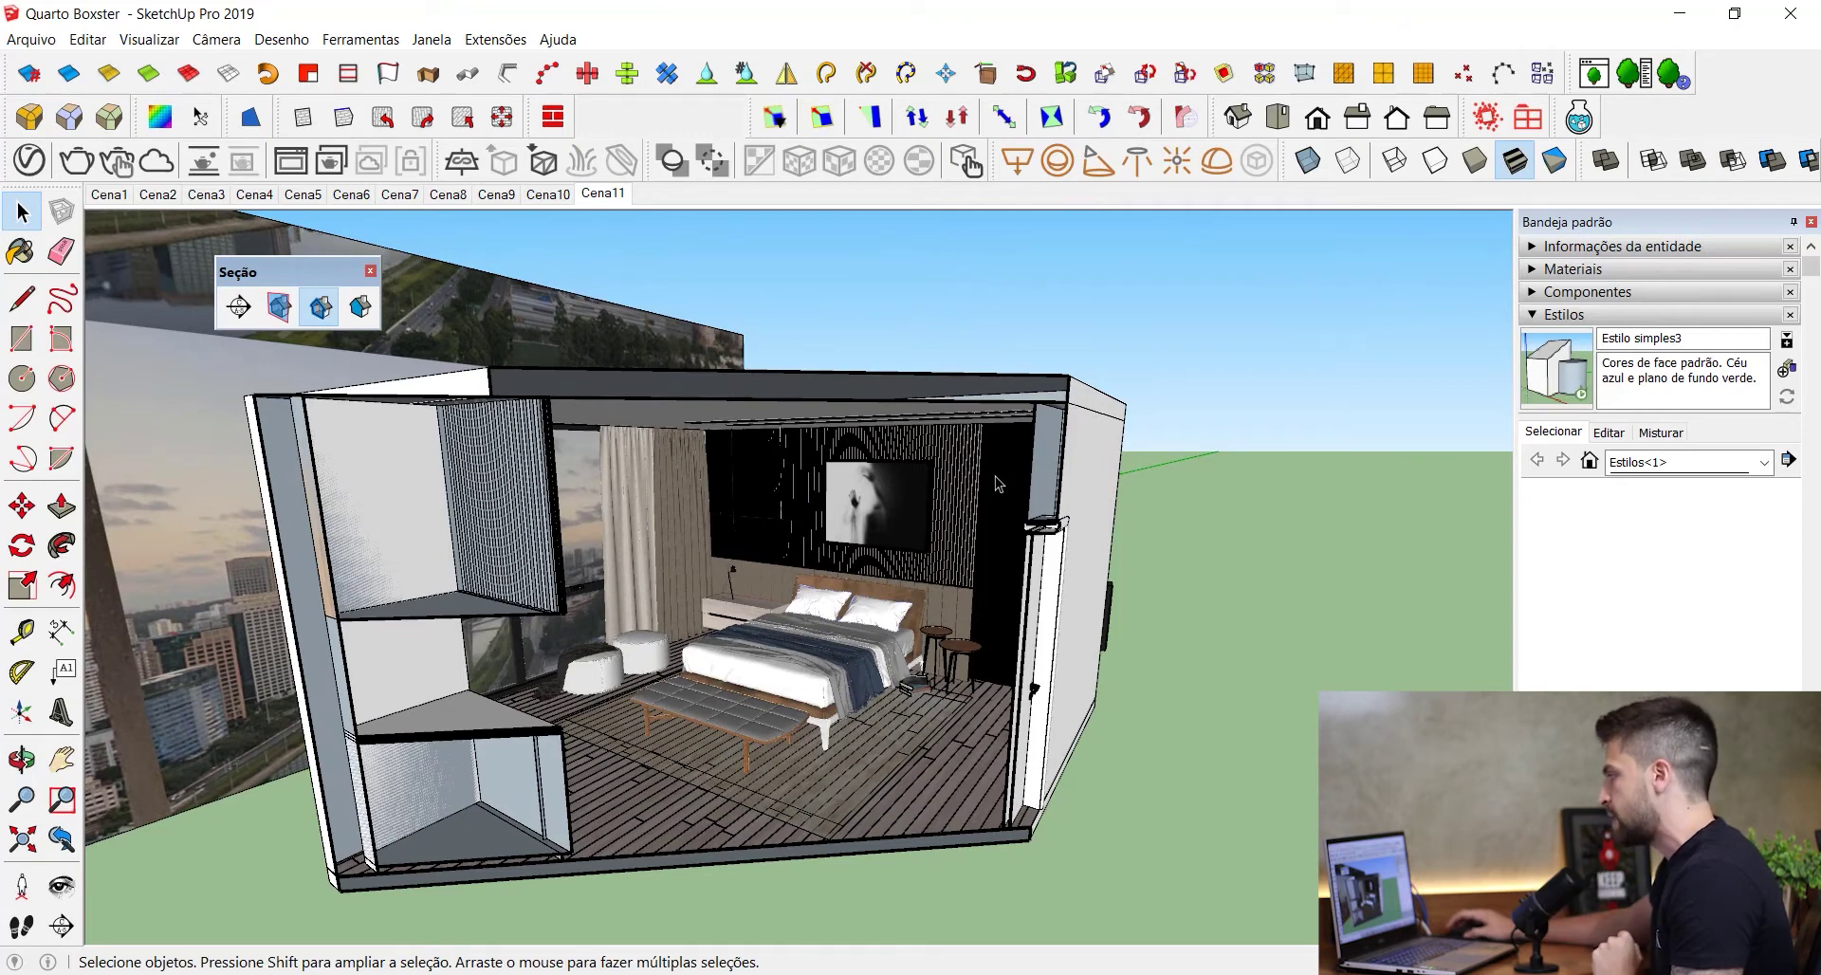
- Open the V-Ray render settings, expand the Render Output options and enable Safe Frame for the viewport
click(28, 159)
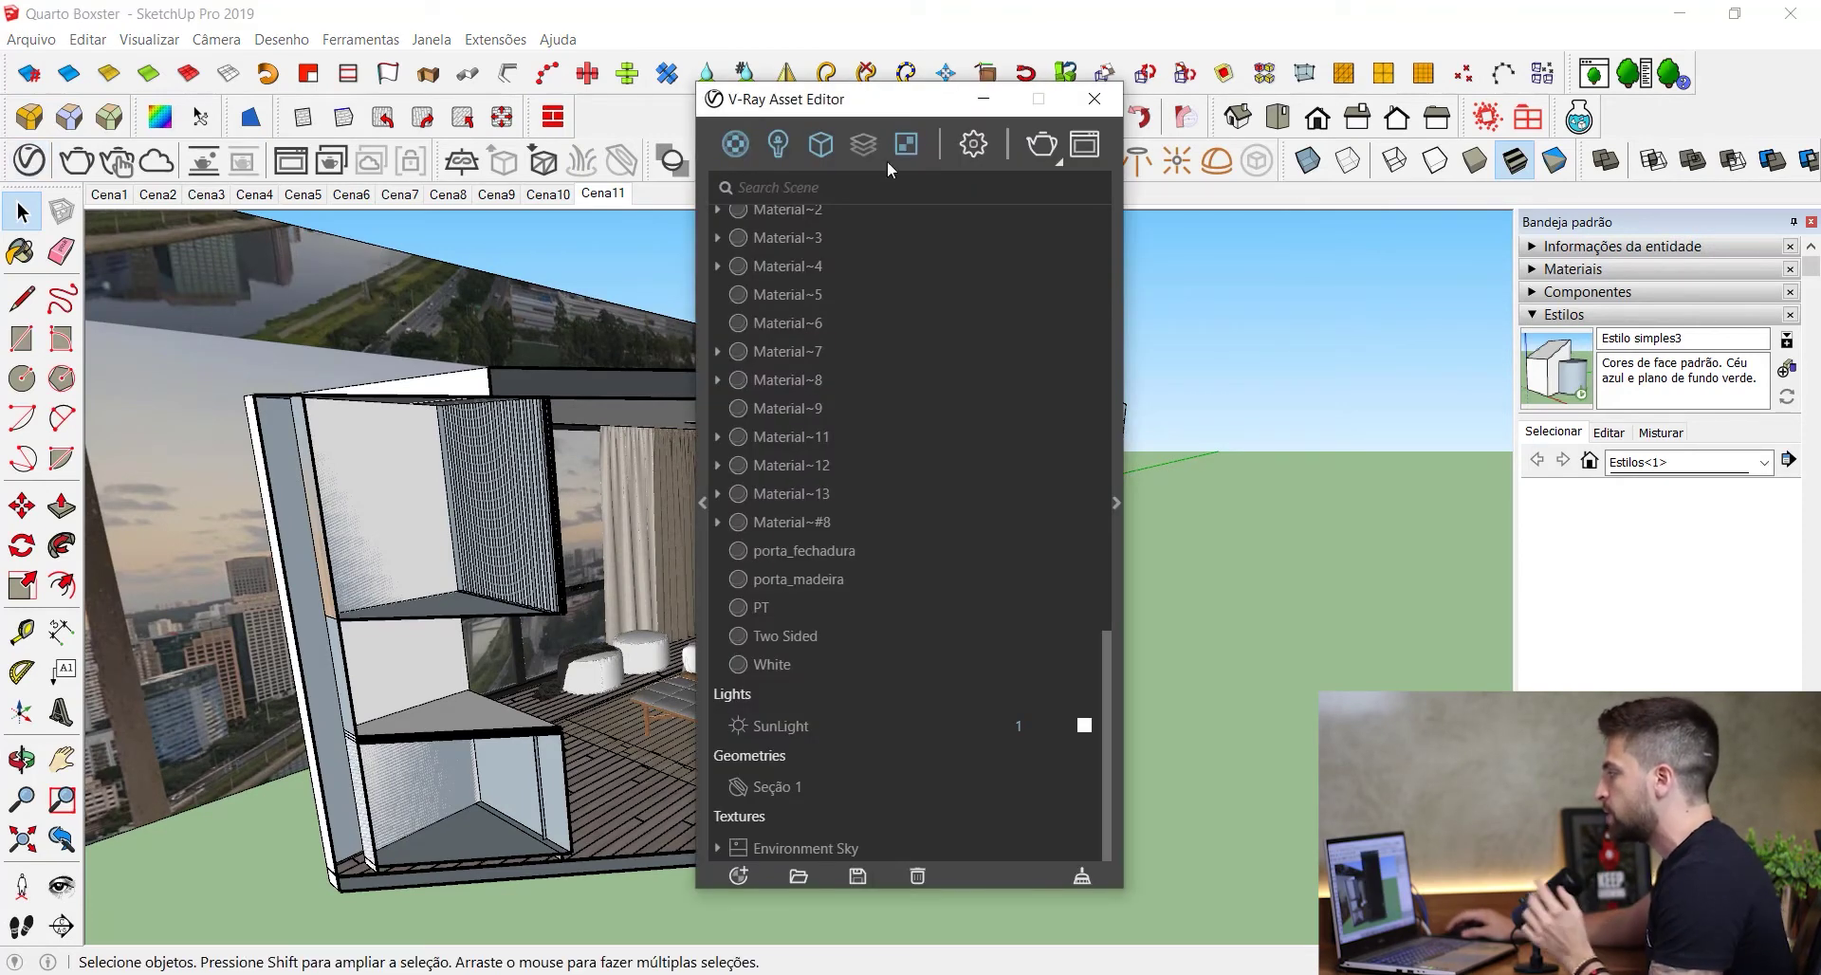
click(977, 144)
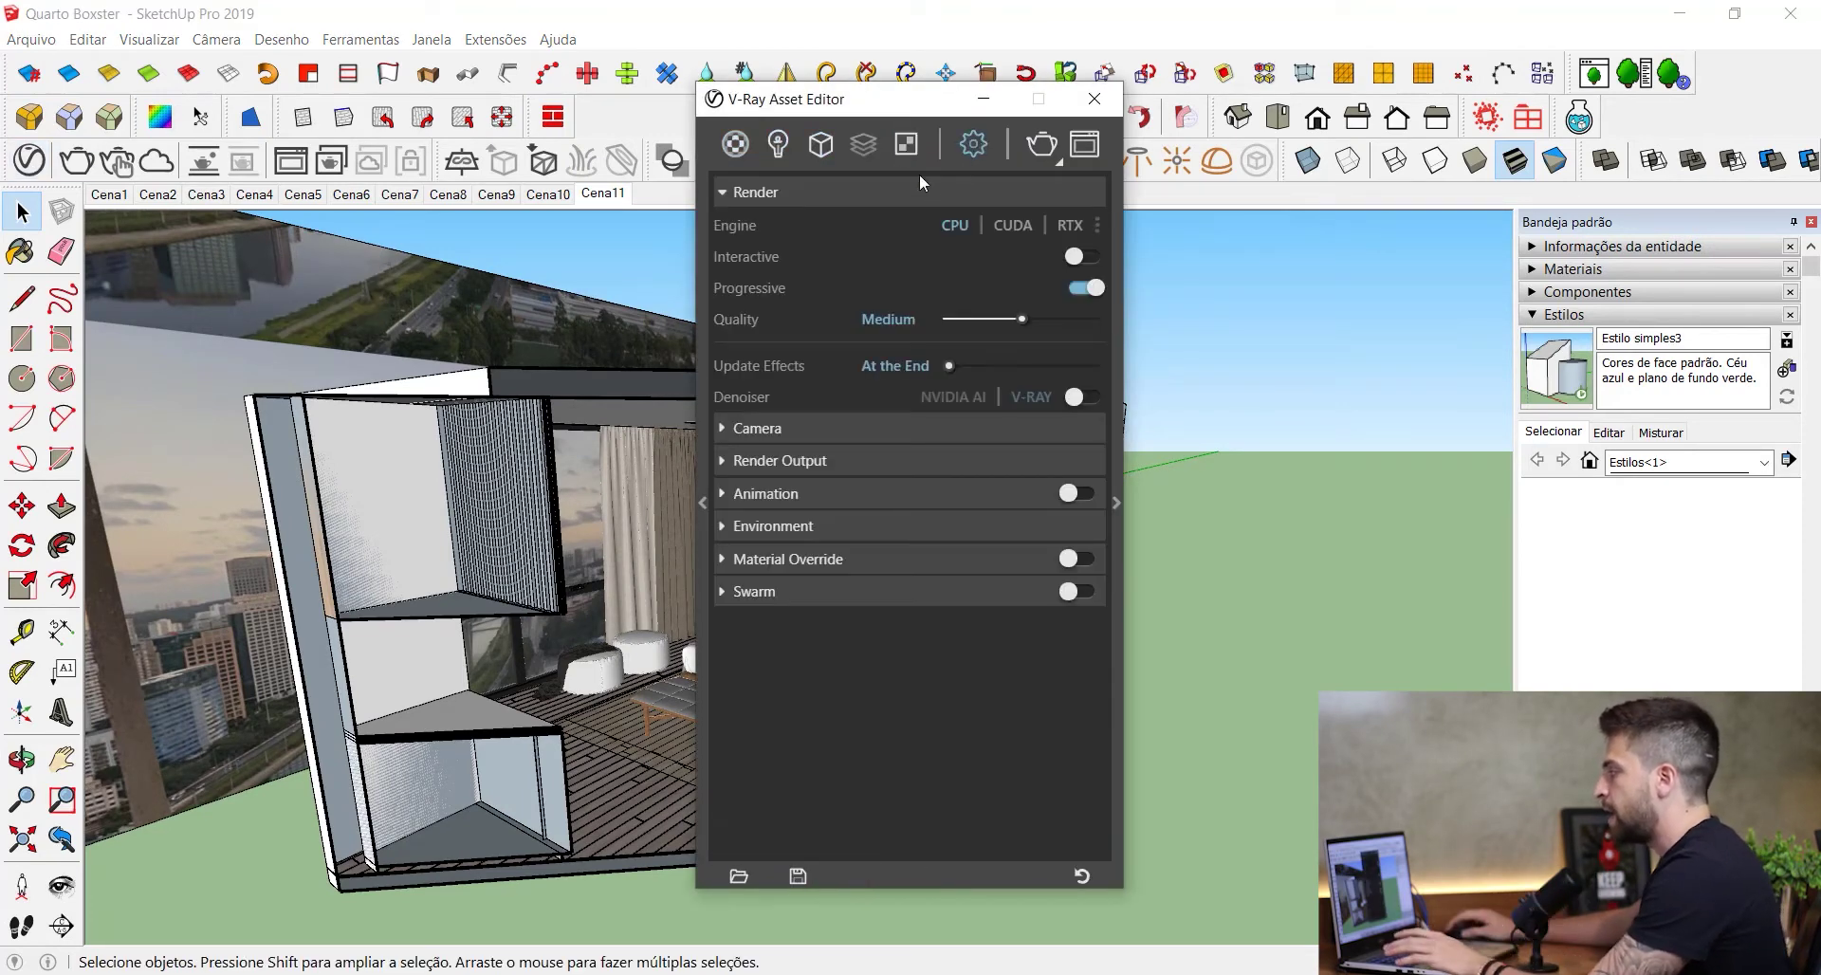
drag(865, 114, 644, 131)
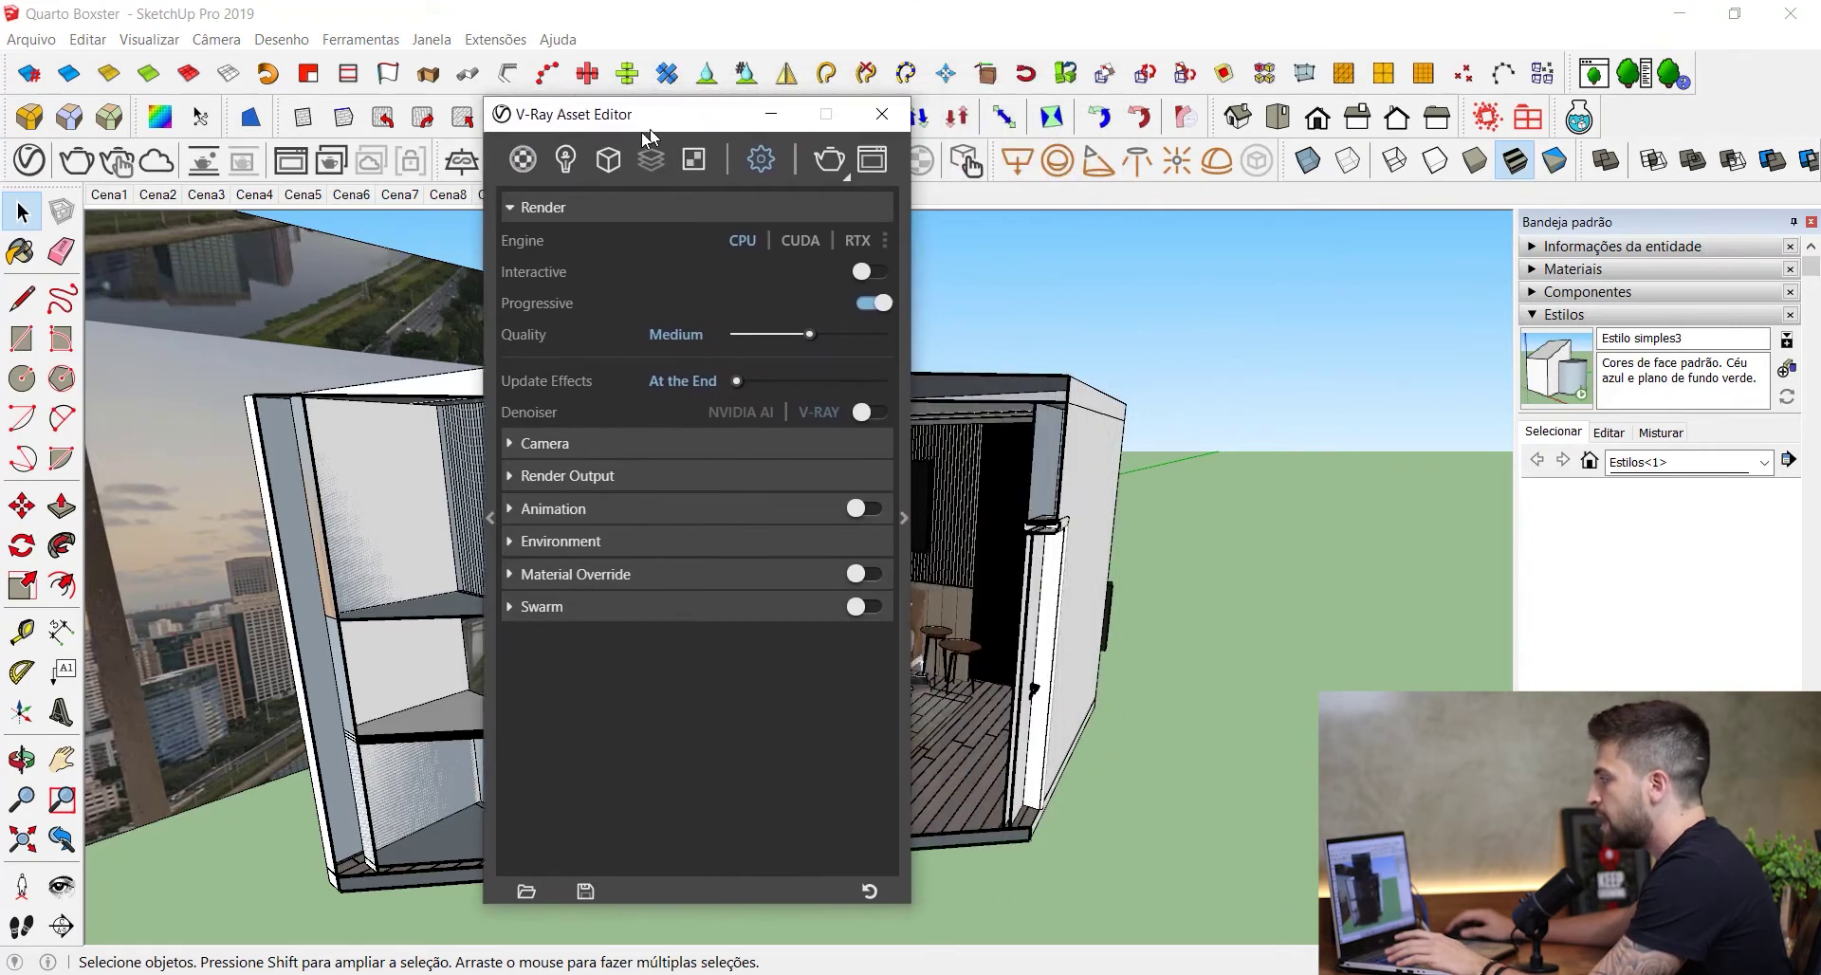
click(509, 212)
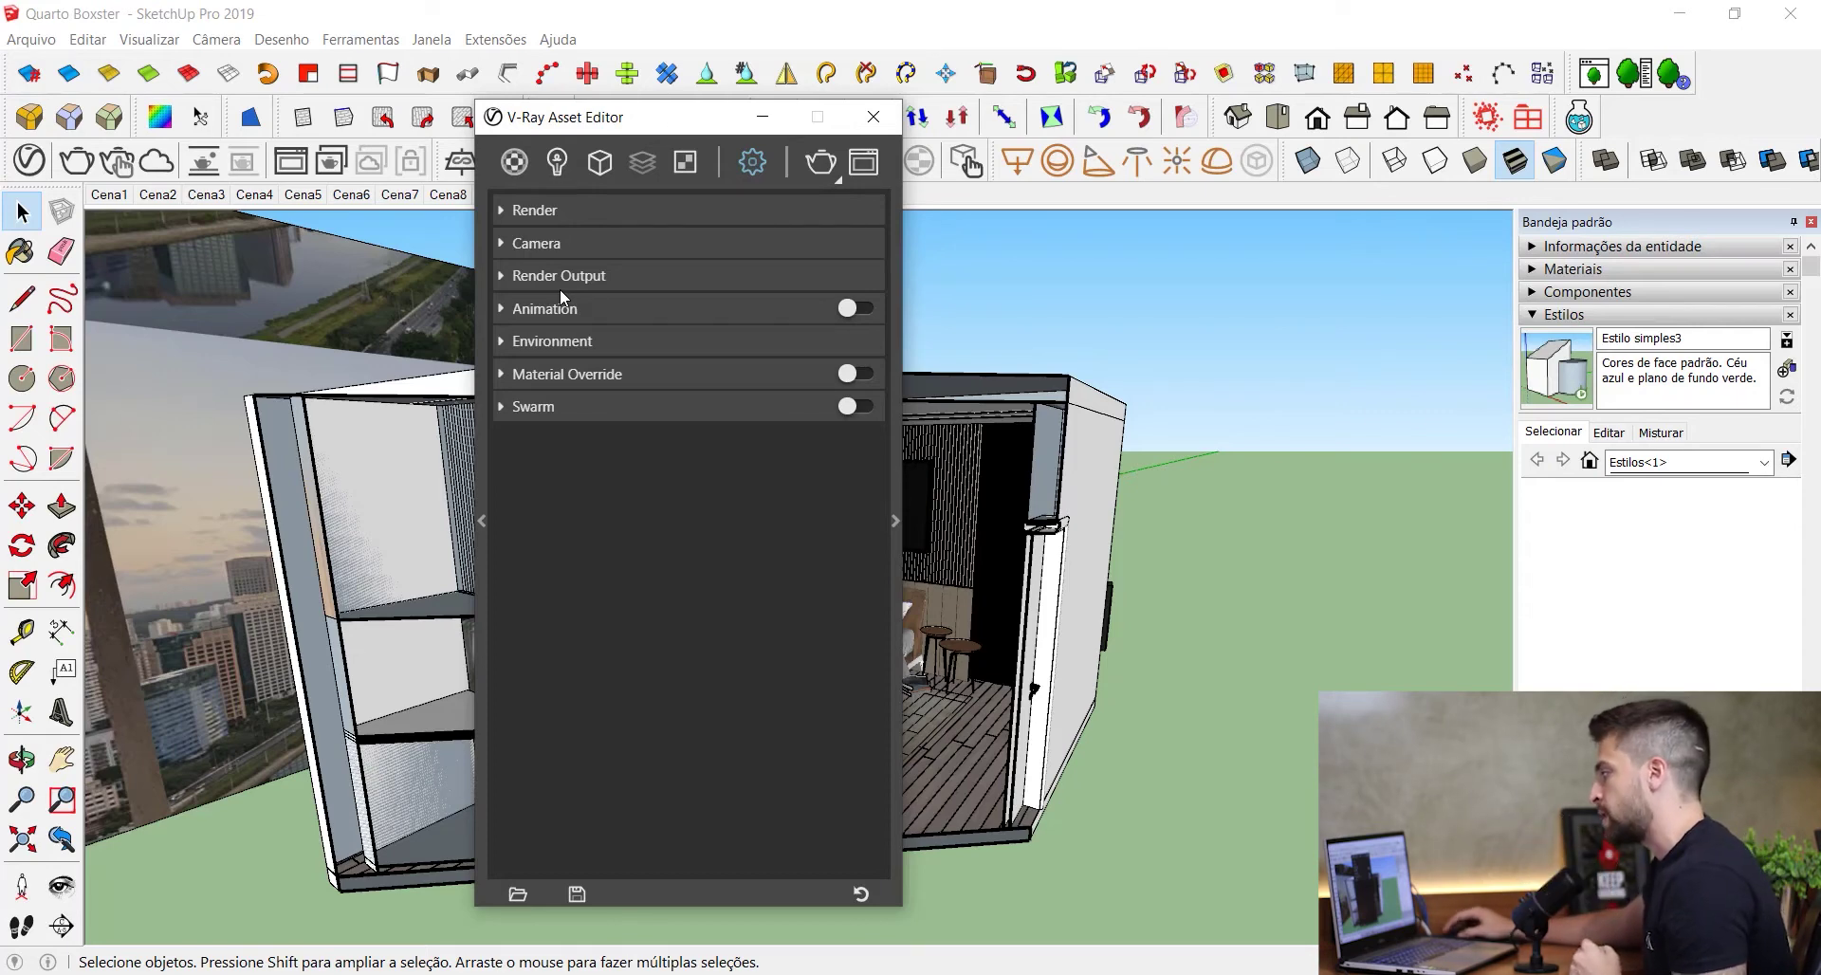
click(538, 277)
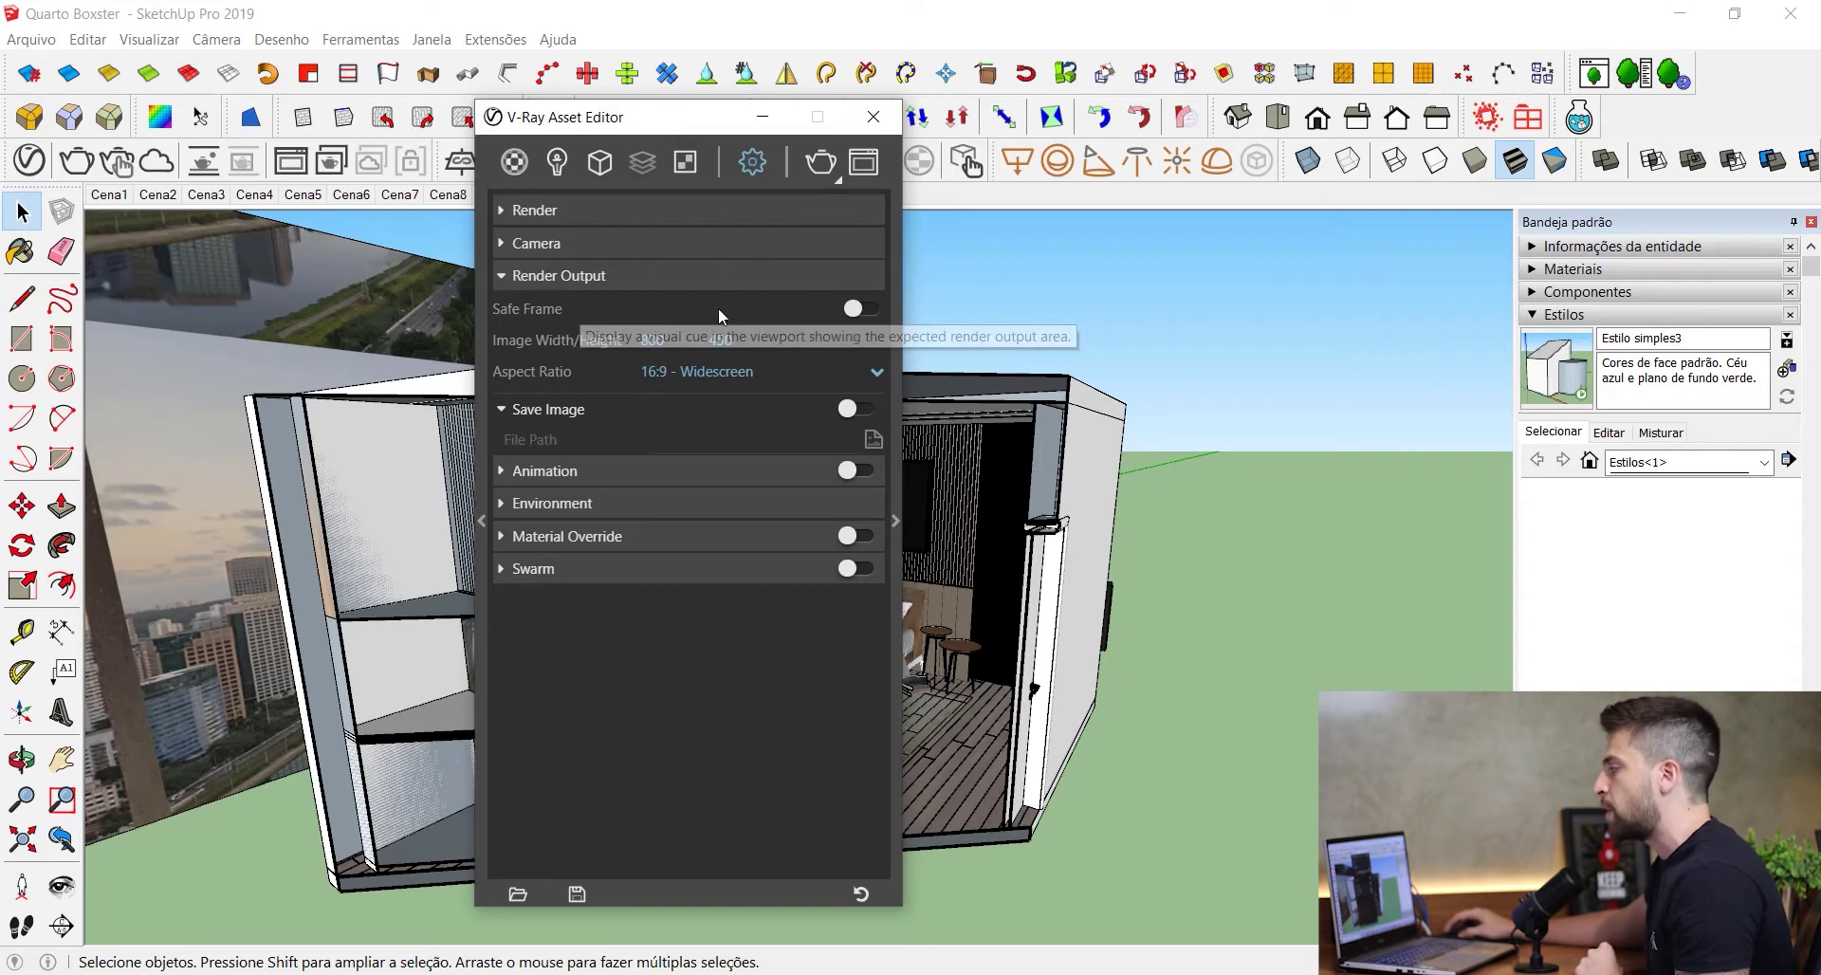
click(851, 315)
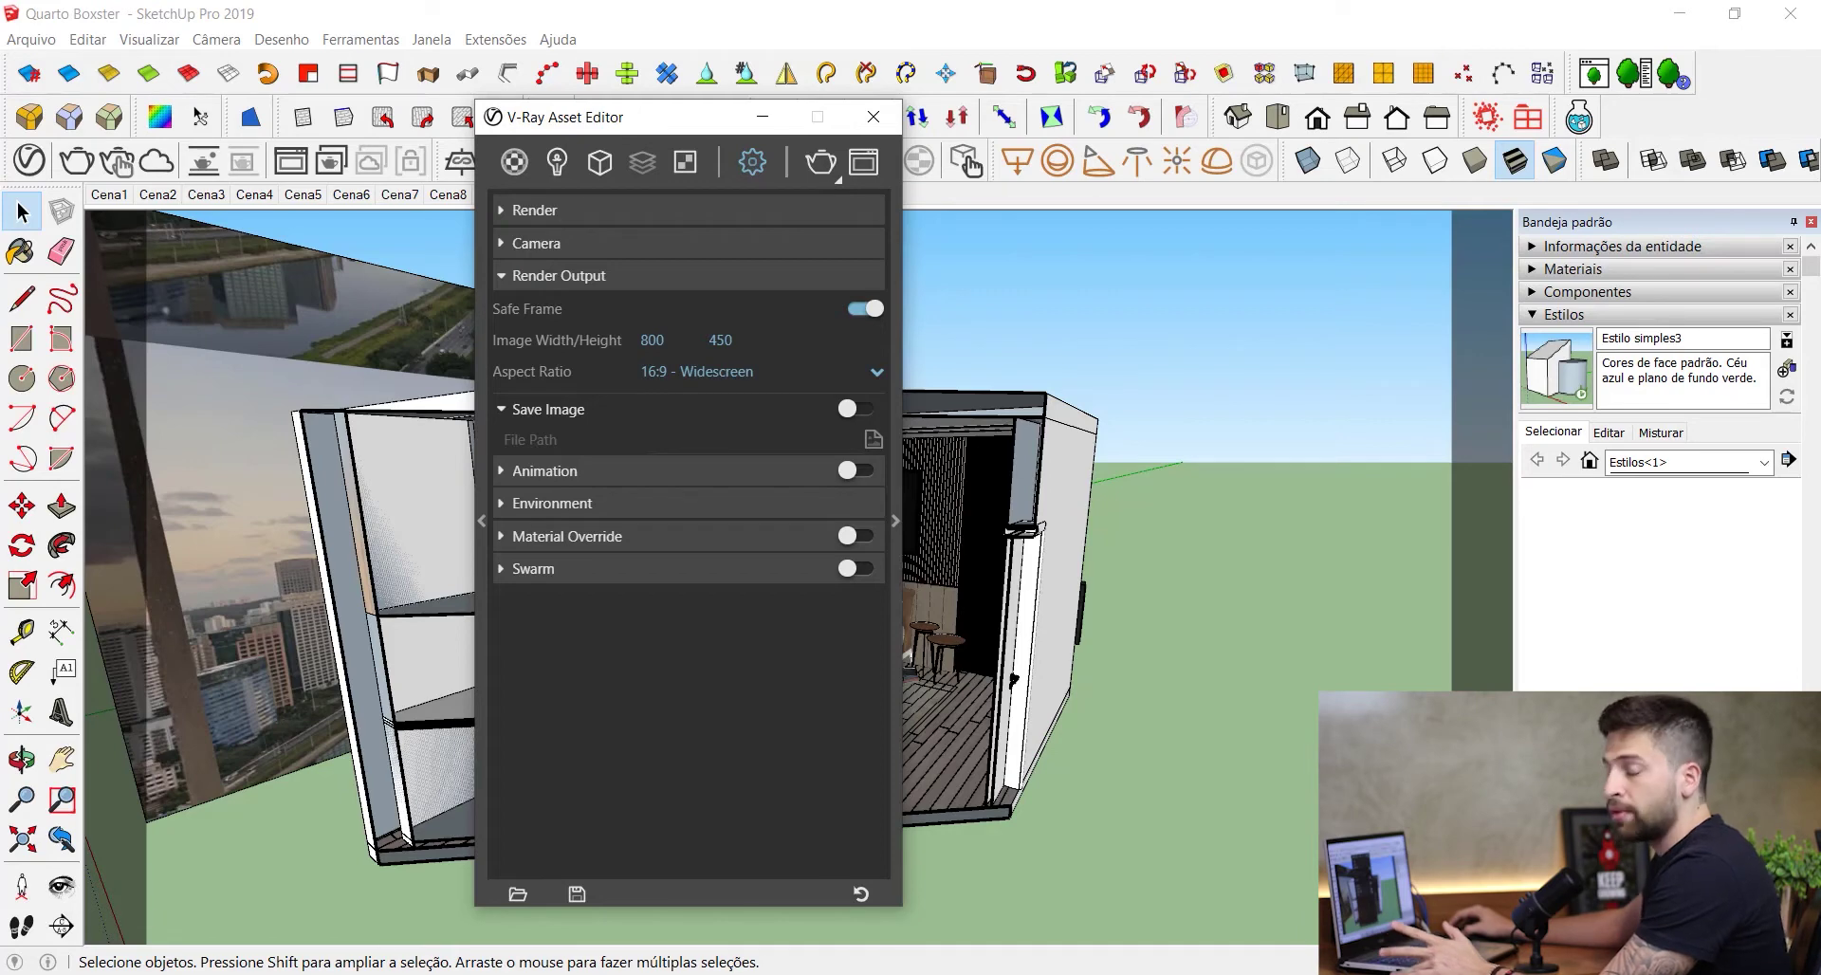
mouse_move(993, 973)
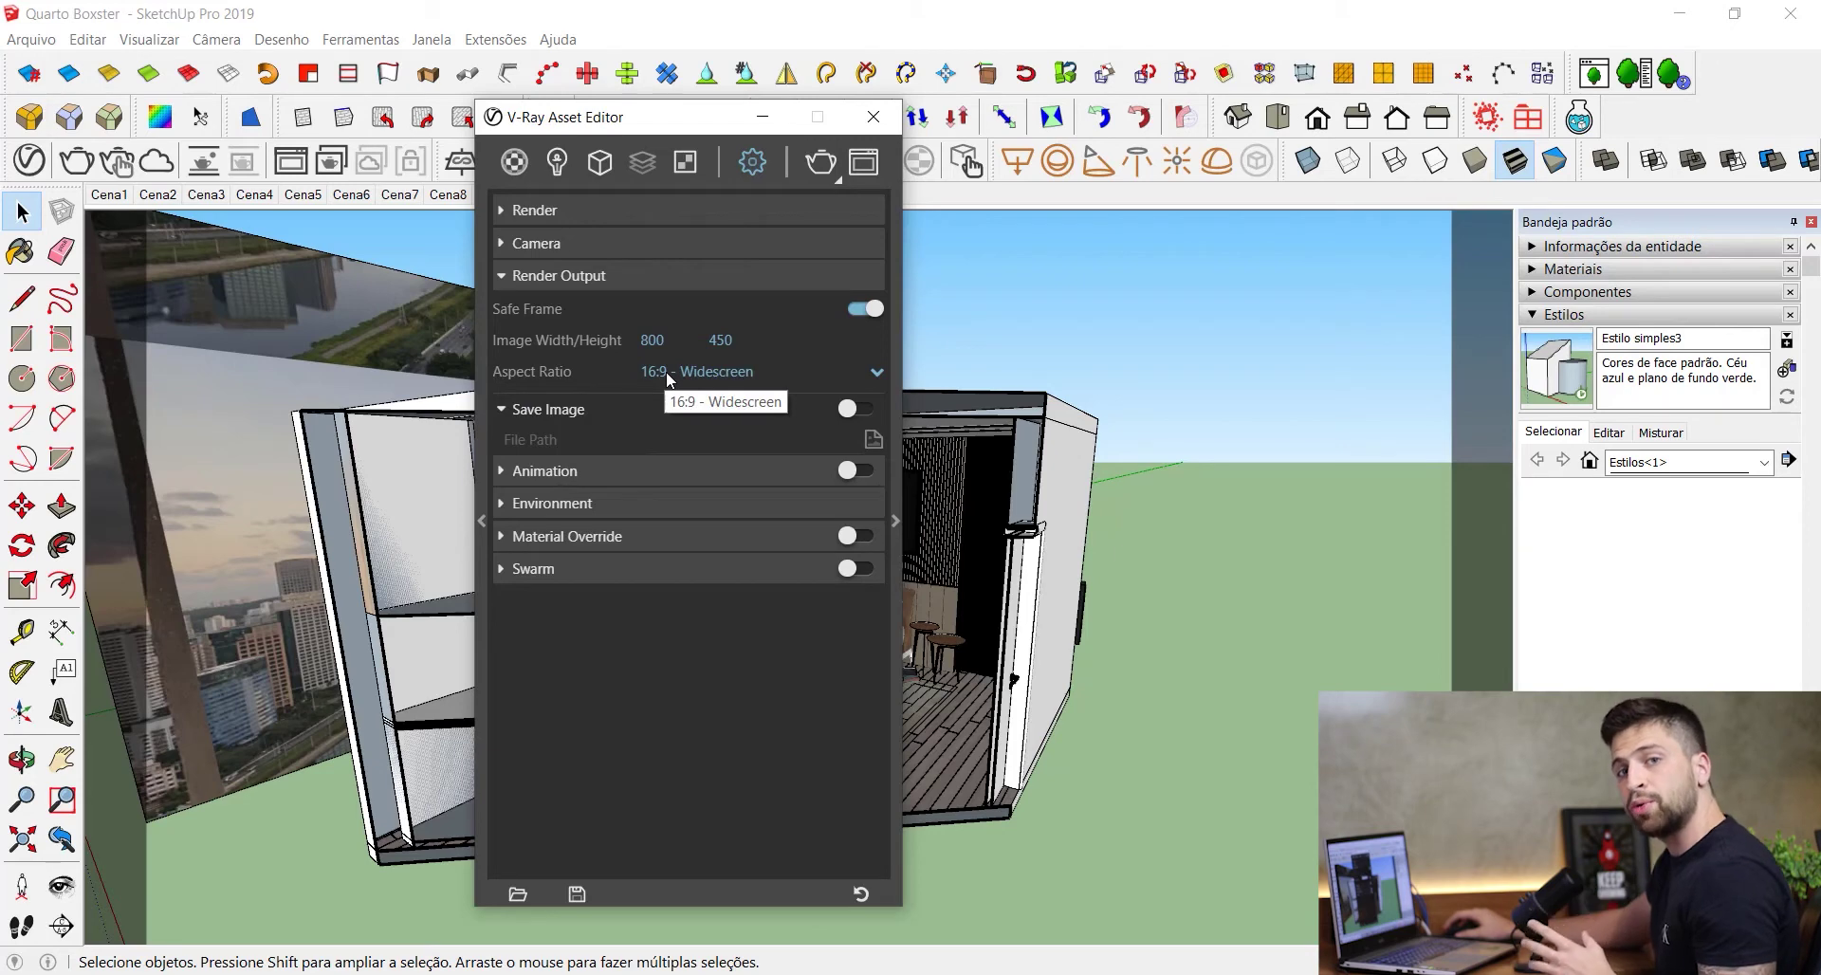
- Set the render aspect ratio to 1:1 - Square and check the sectioned bedroom model within the safe frame
click(745, 374)
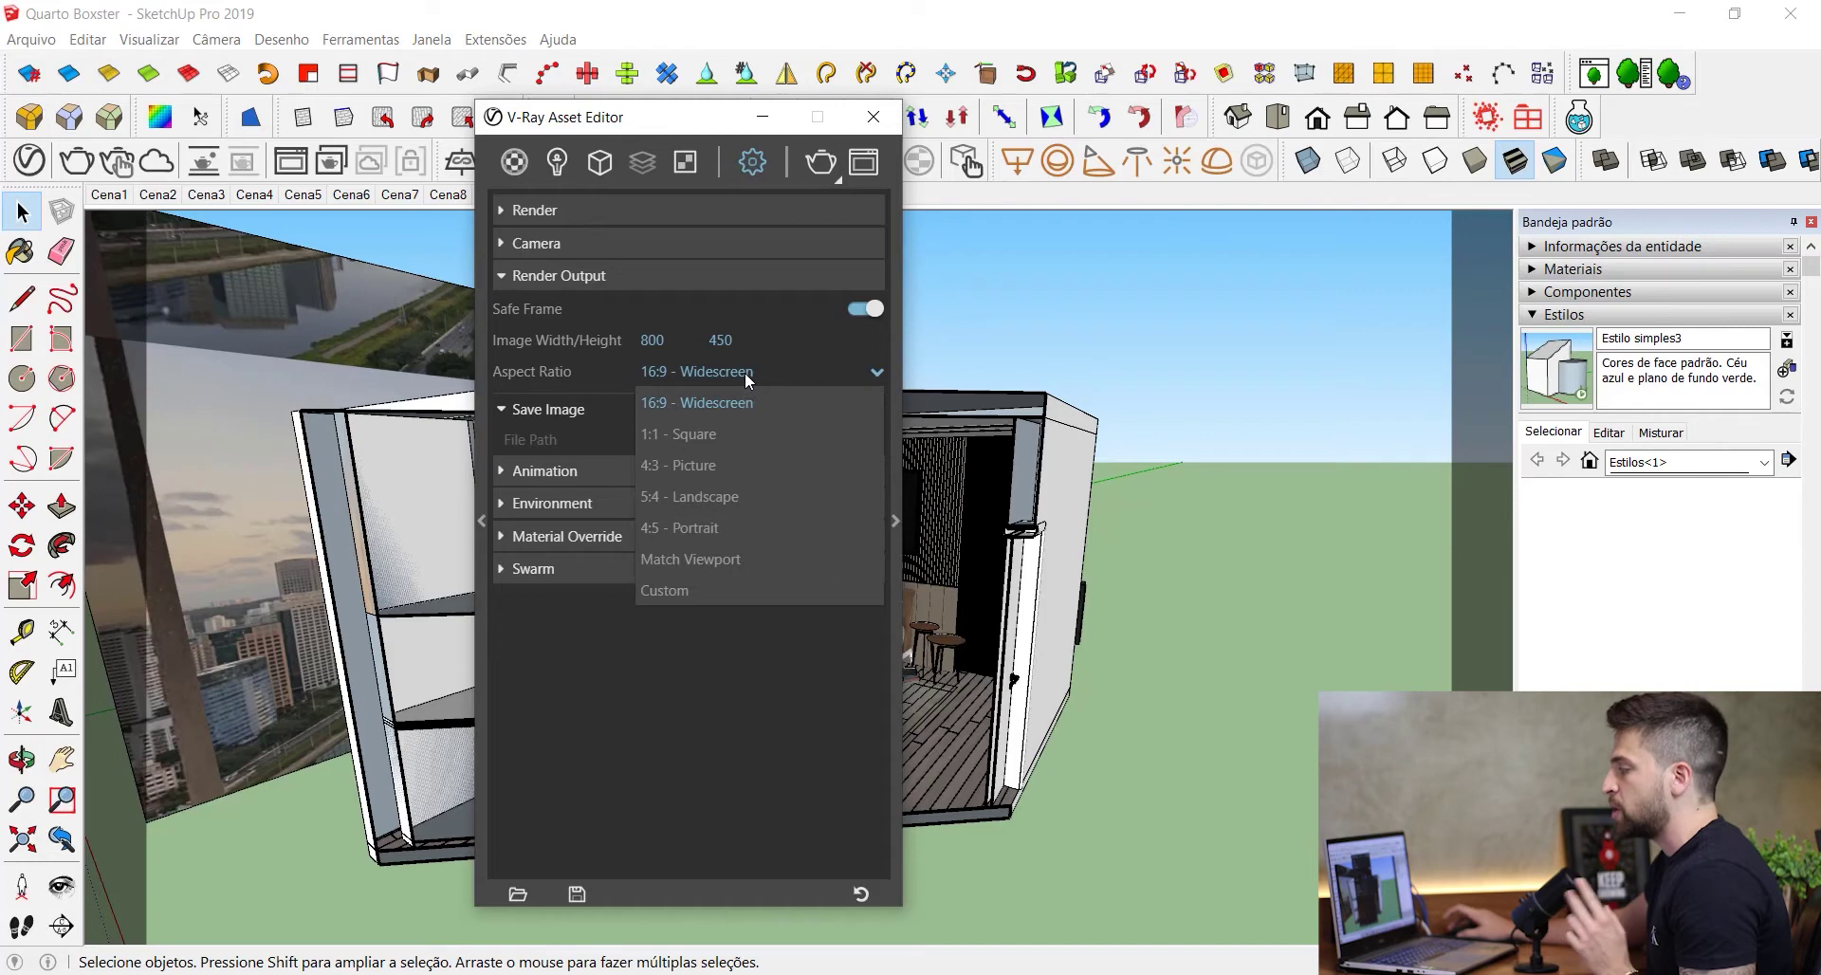
click(731, 432)
click(766, 128)
middle_drag(760, 354, 702, 384)
key(space)
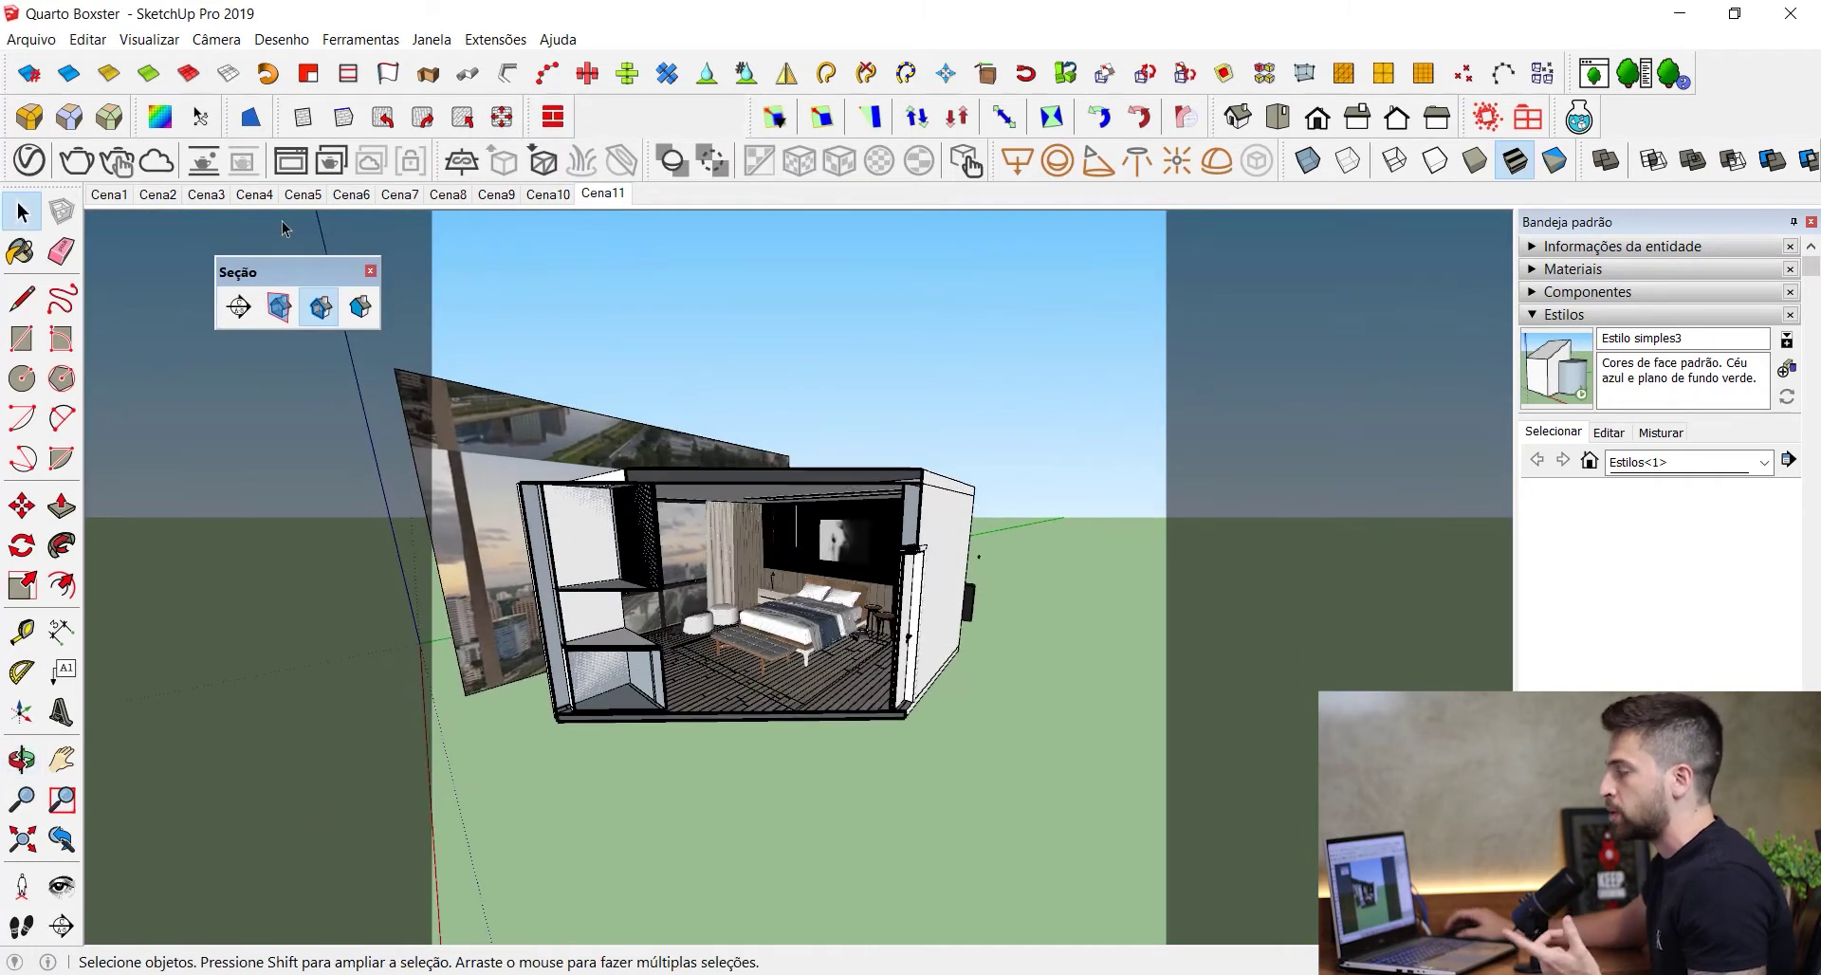
- Try the 4:3 - Picture and 5:4 - Landscape aspect ratios for the render output
click(29, 162)
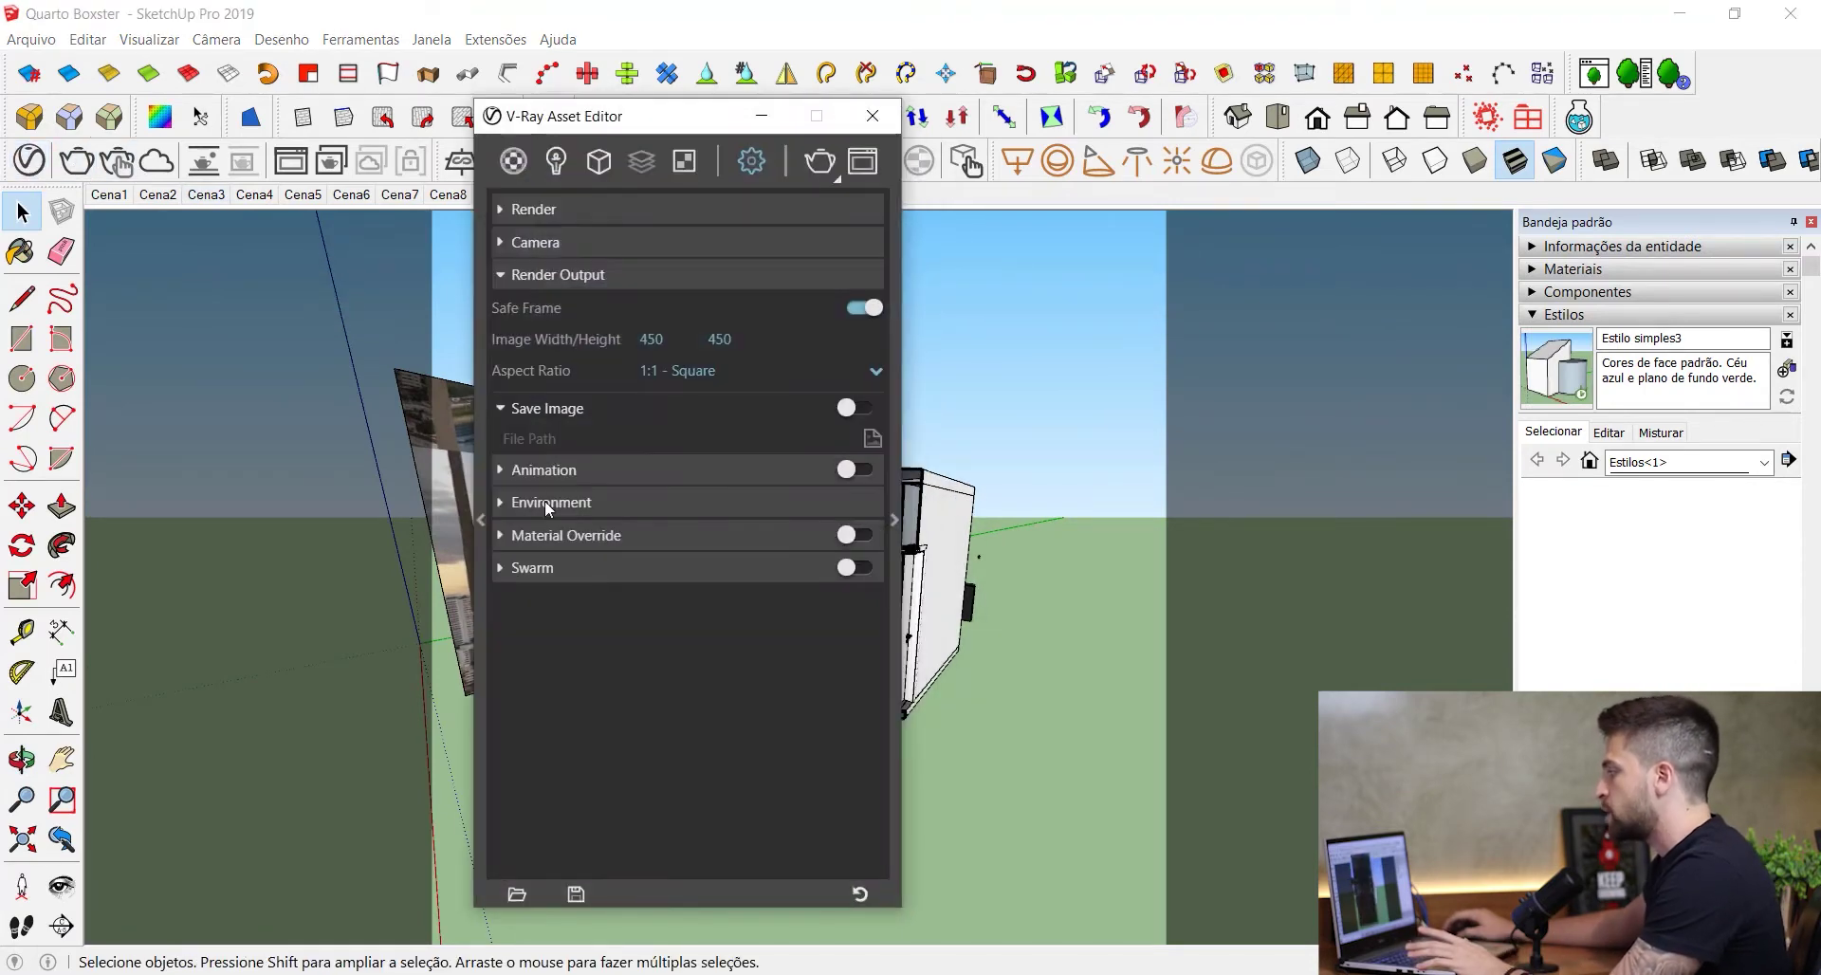
click(670, 369)
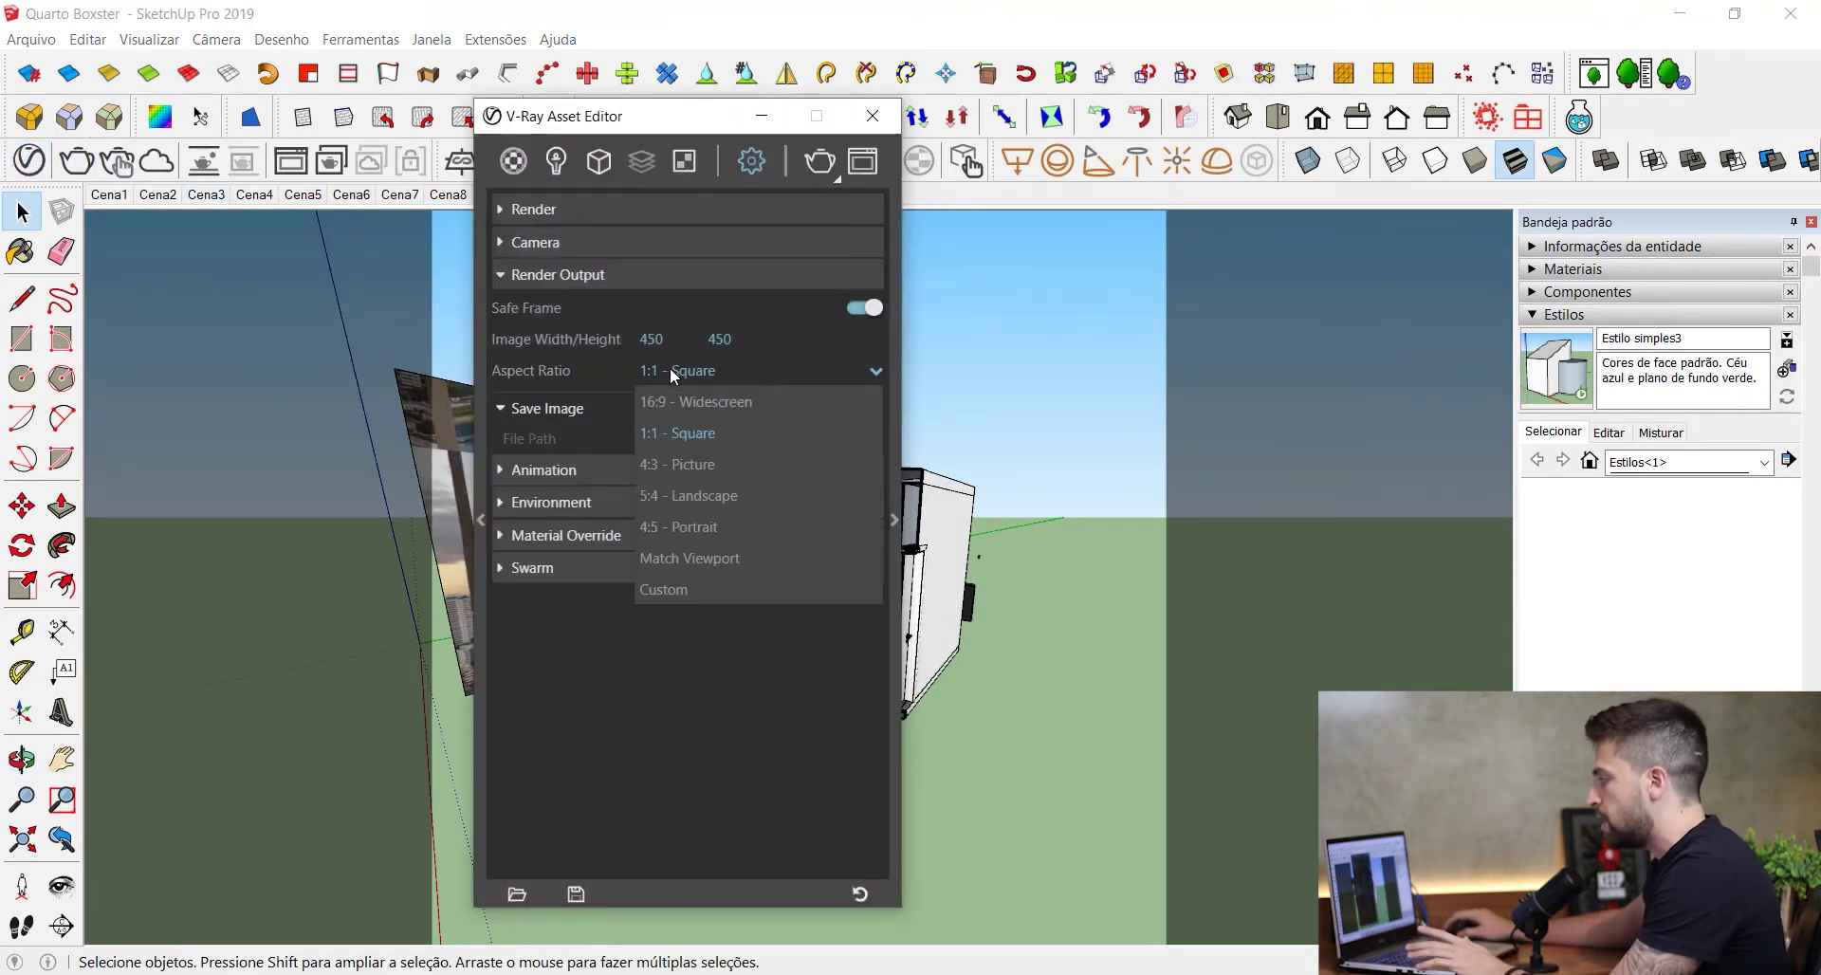
click(766, 465)
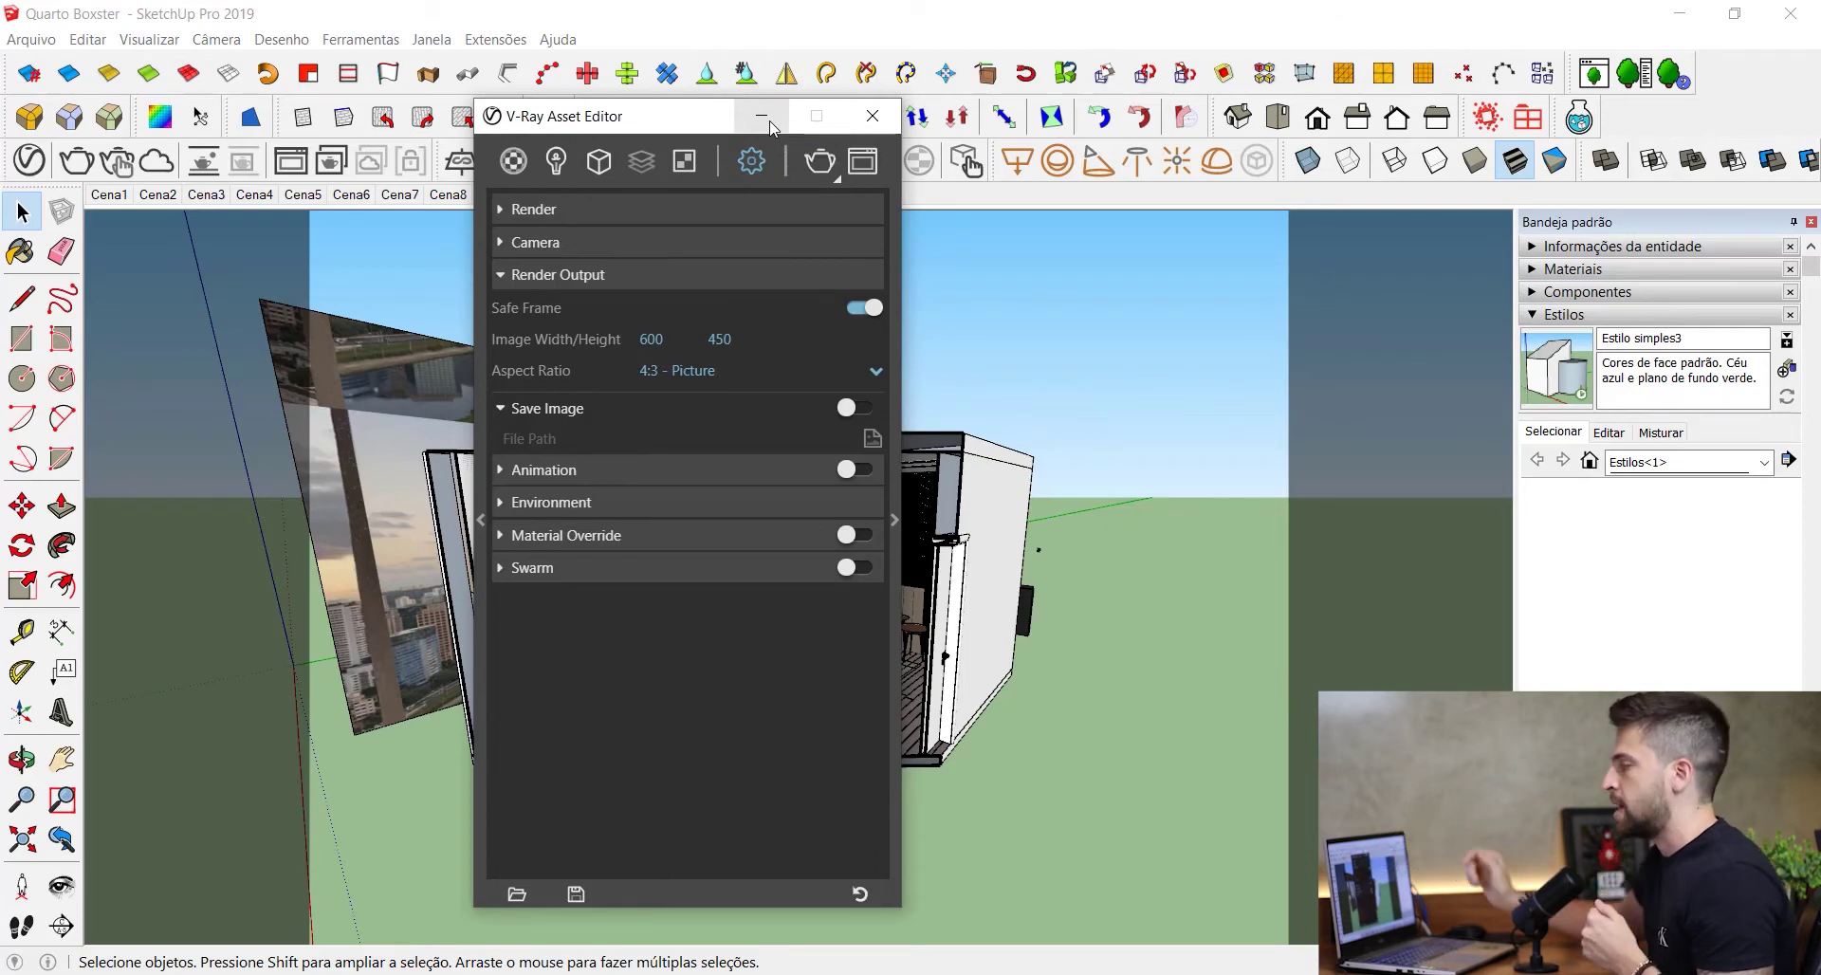
click(714, 373)
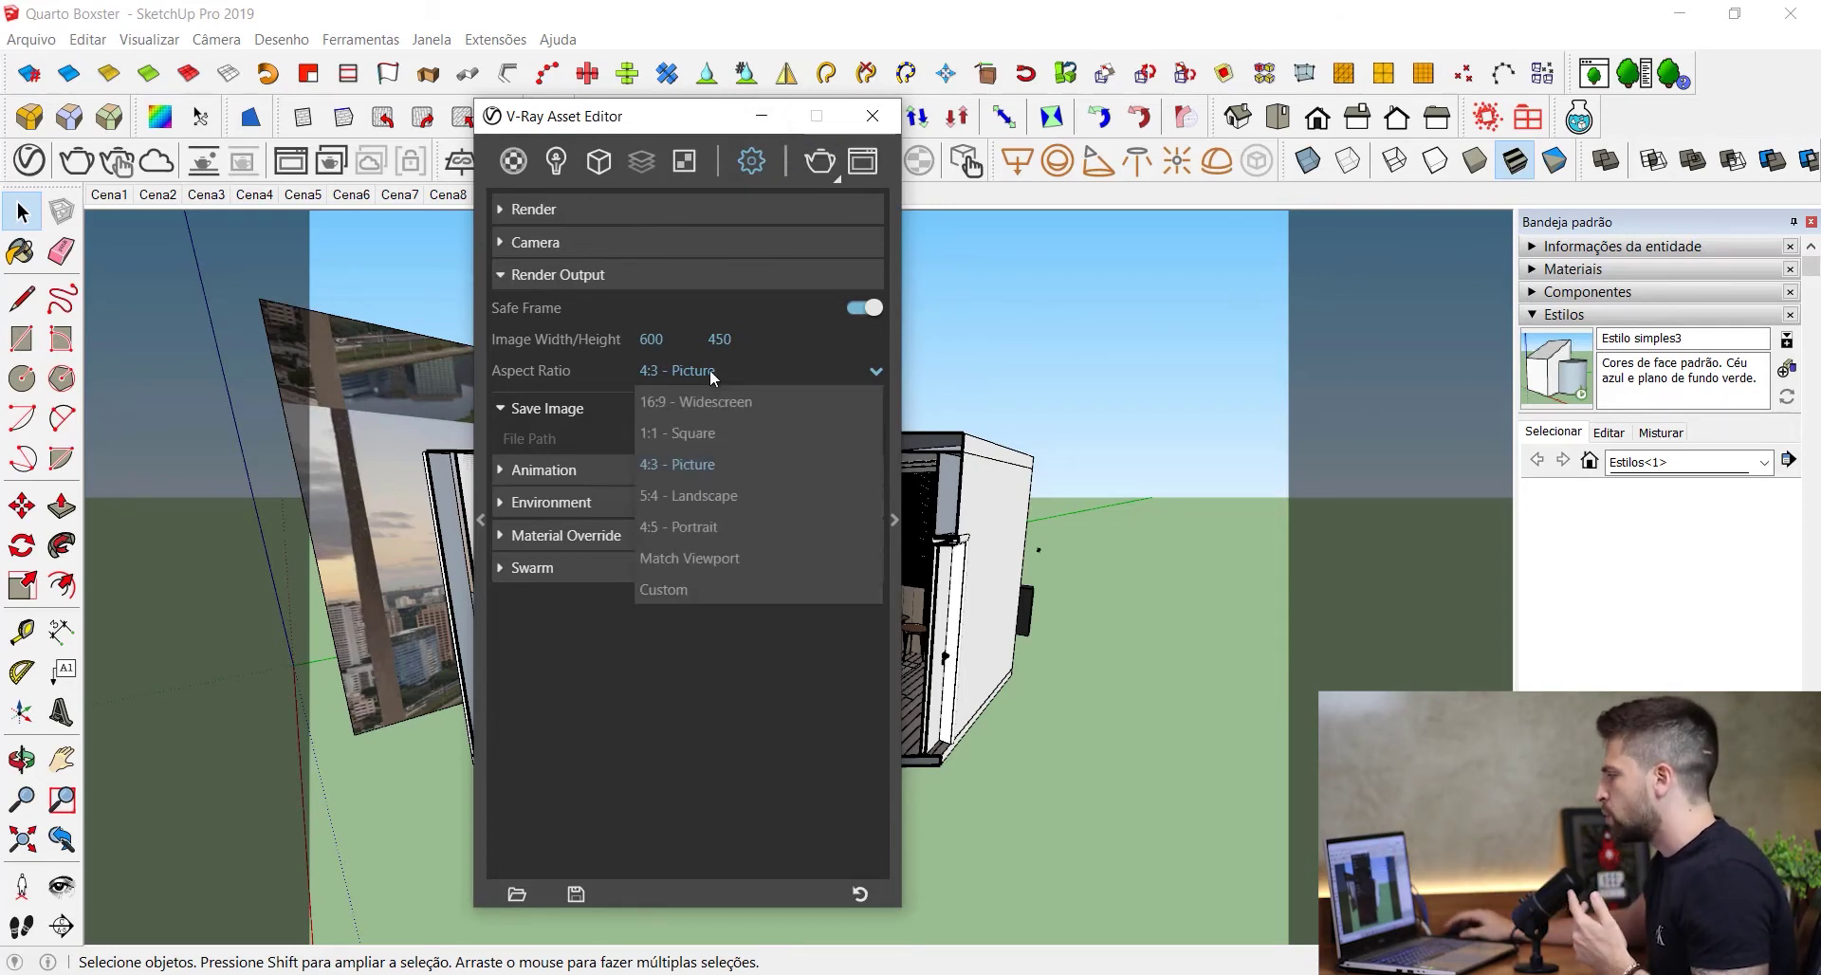
click(750, 495)
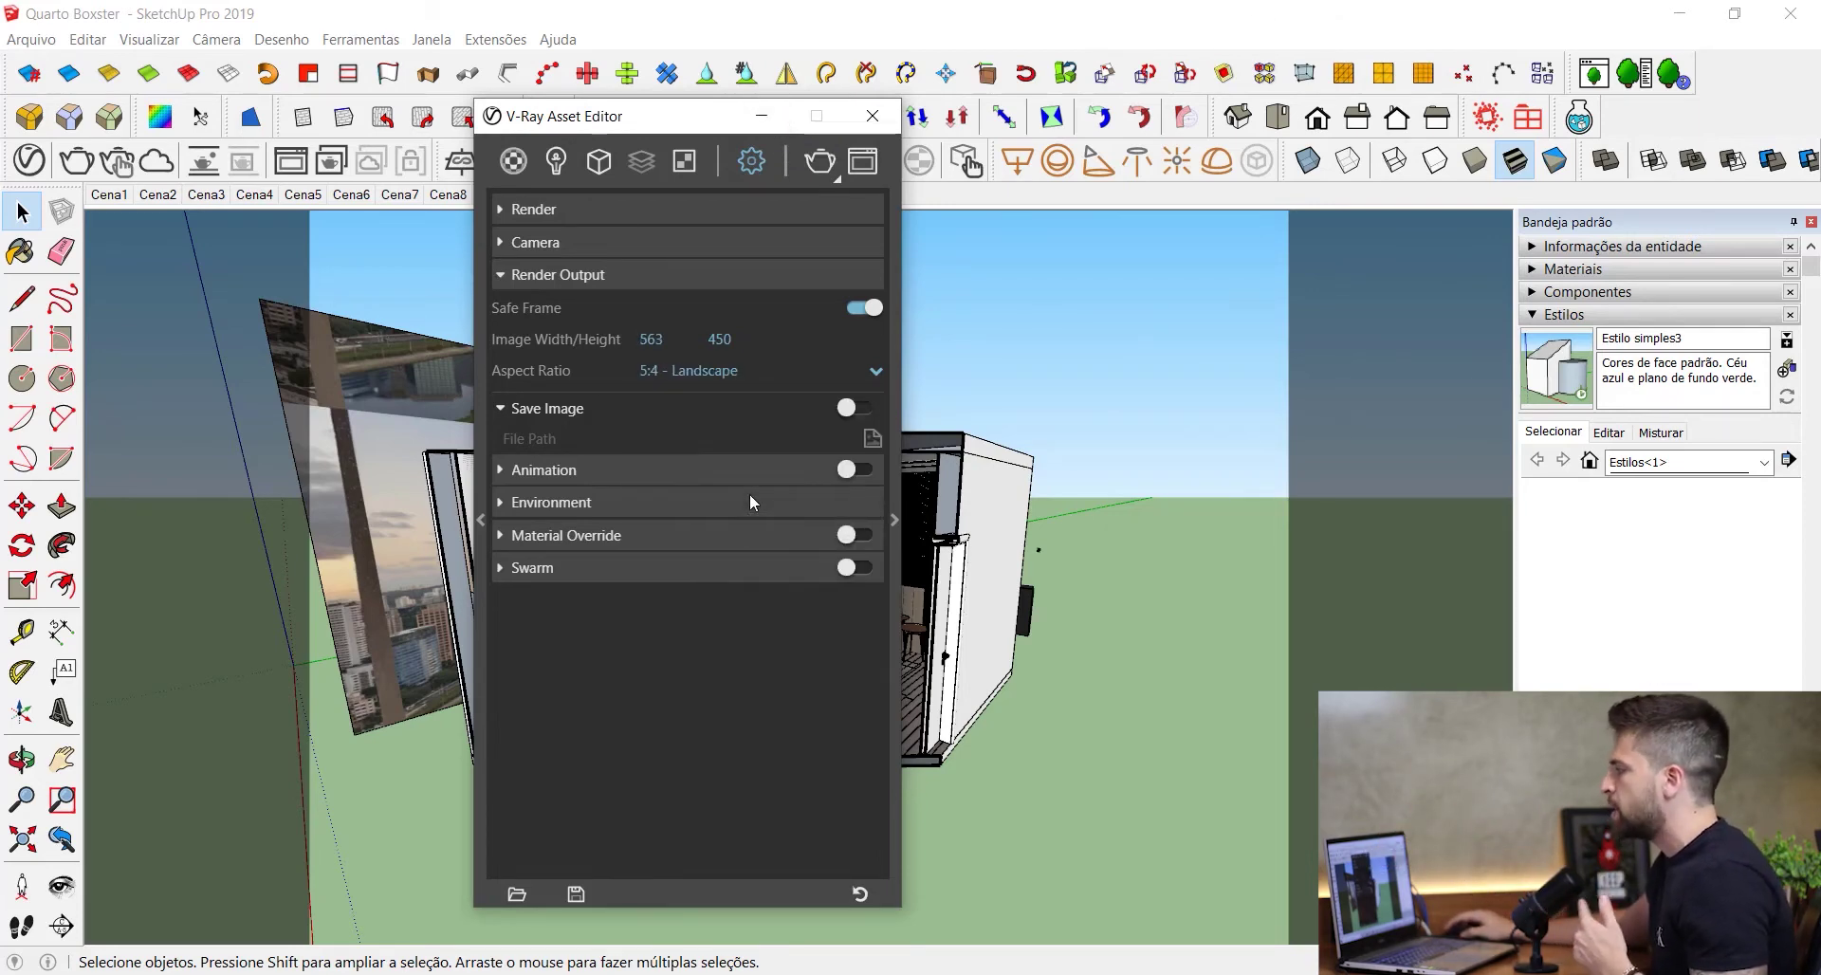
- Set the render aspect ratio to 4:5 - Portrait and check the bedroom model in the vertical frame
click(727, 376)
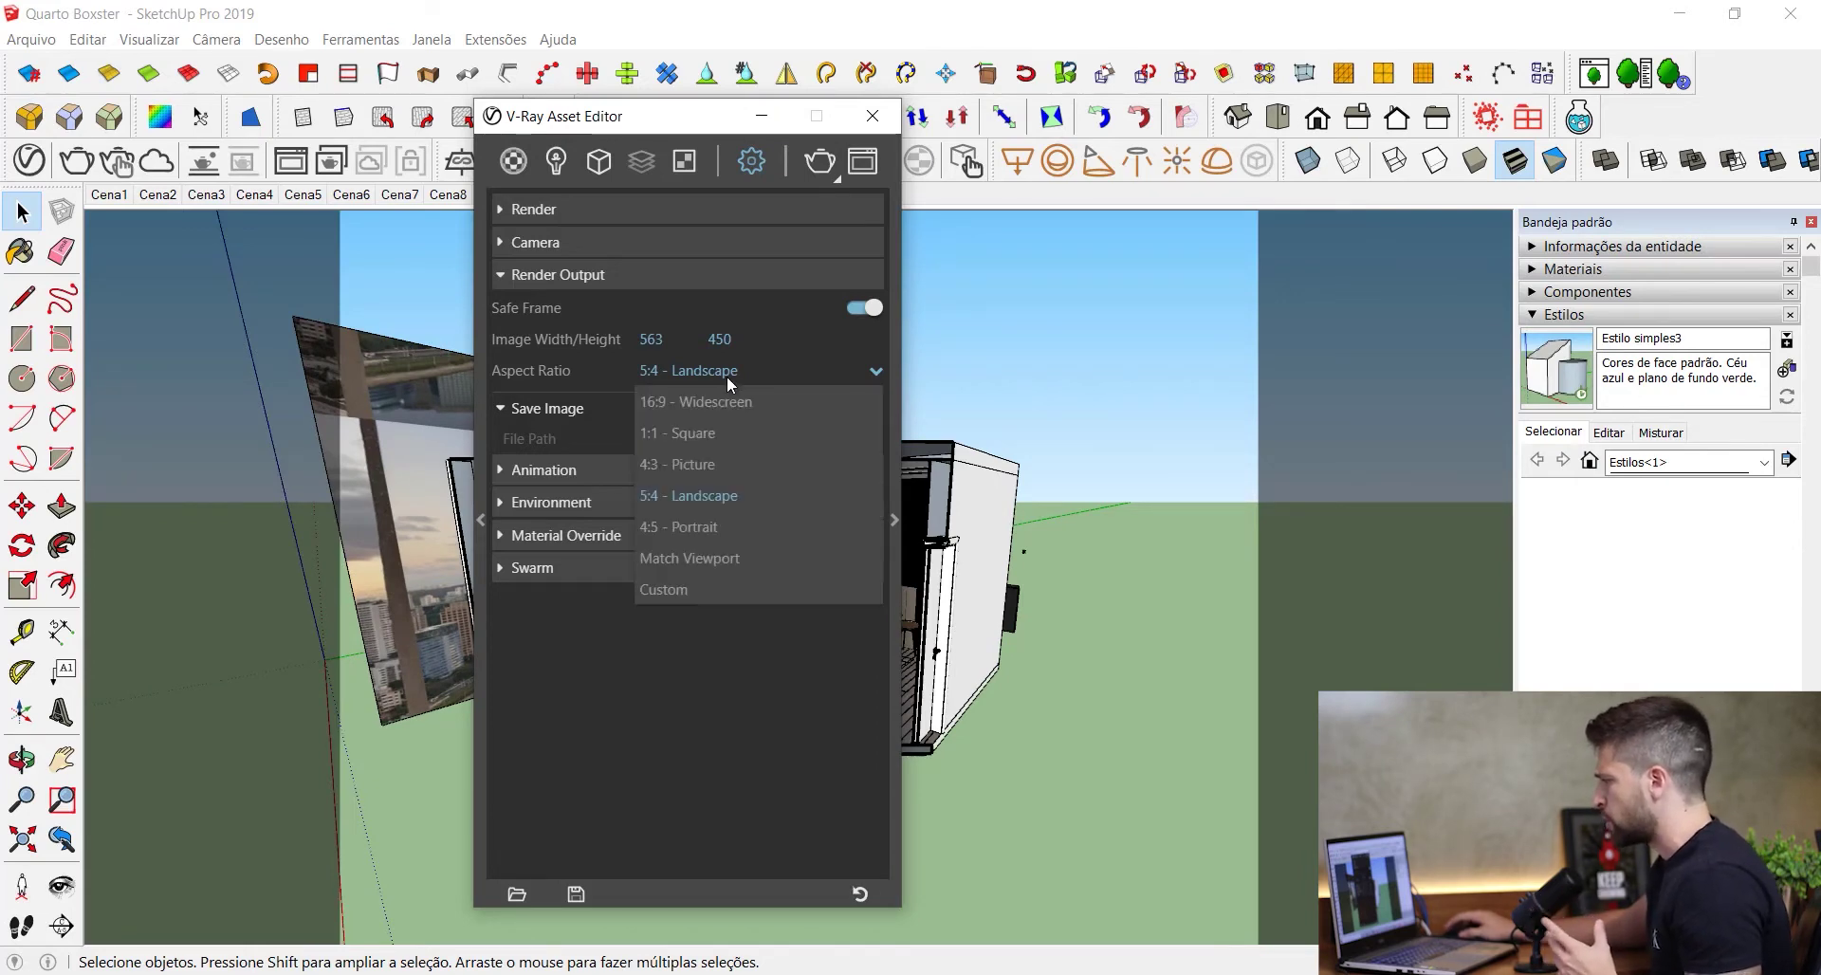
click(758, 529)
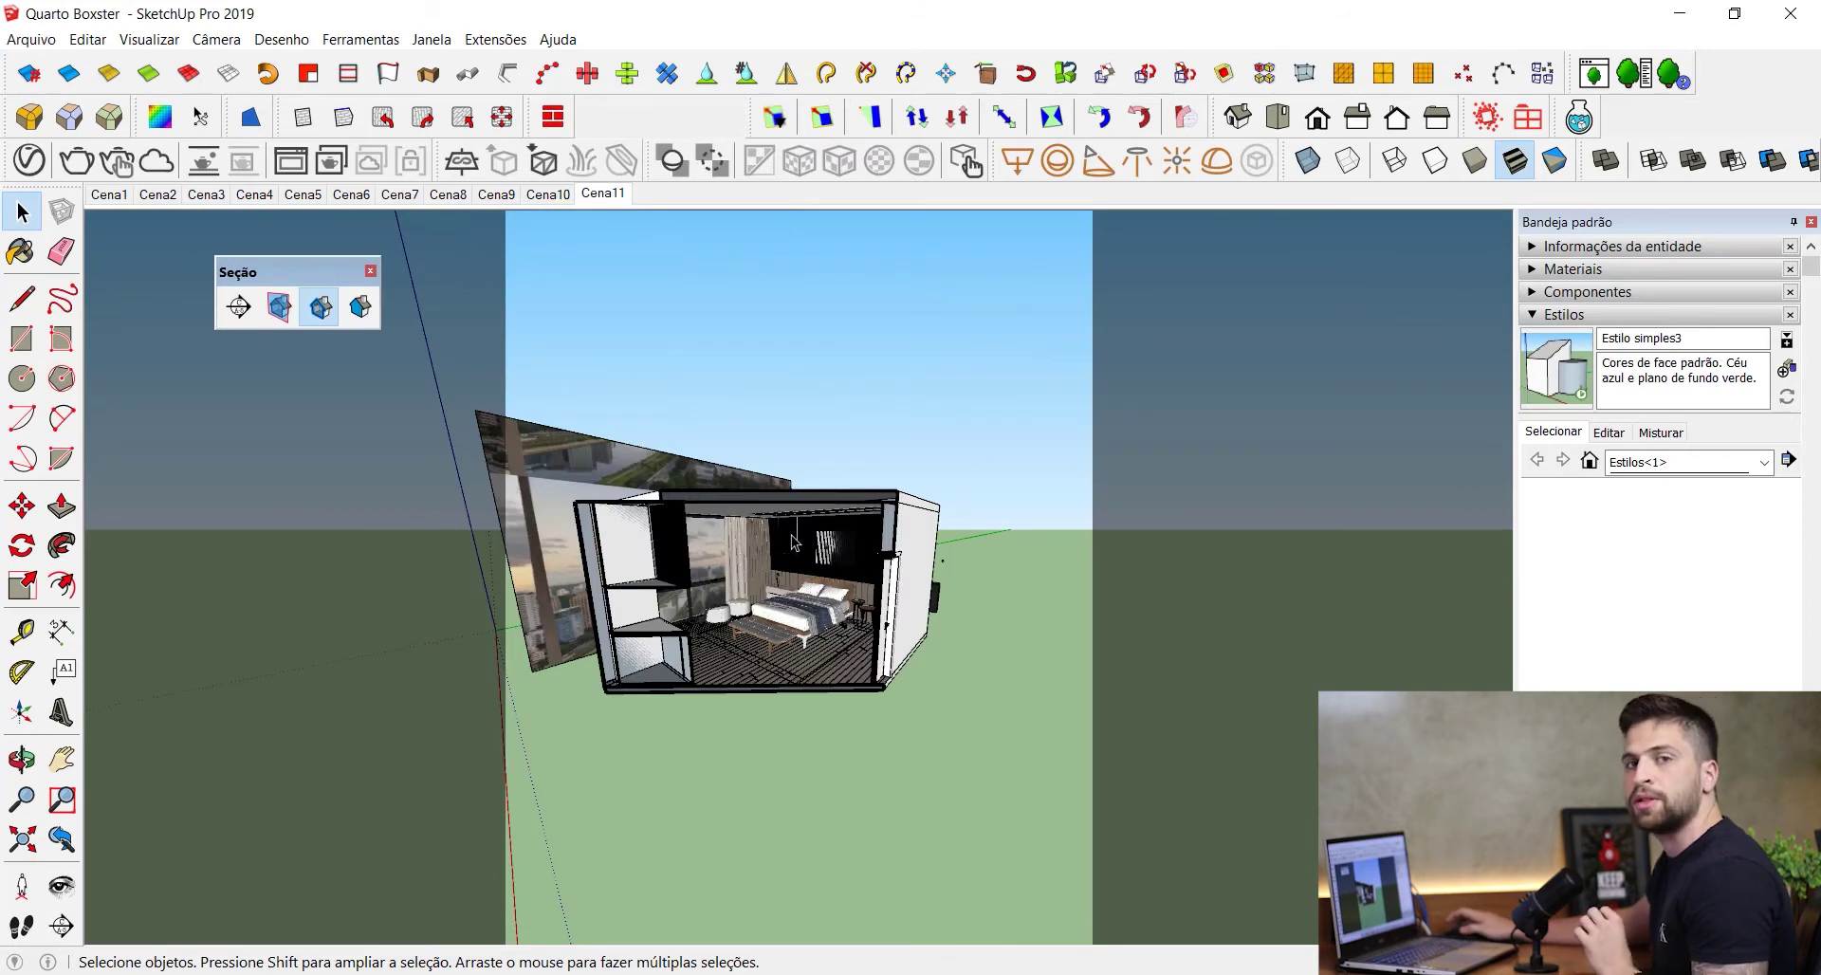
middle_drag(777, 569, 716, 582)
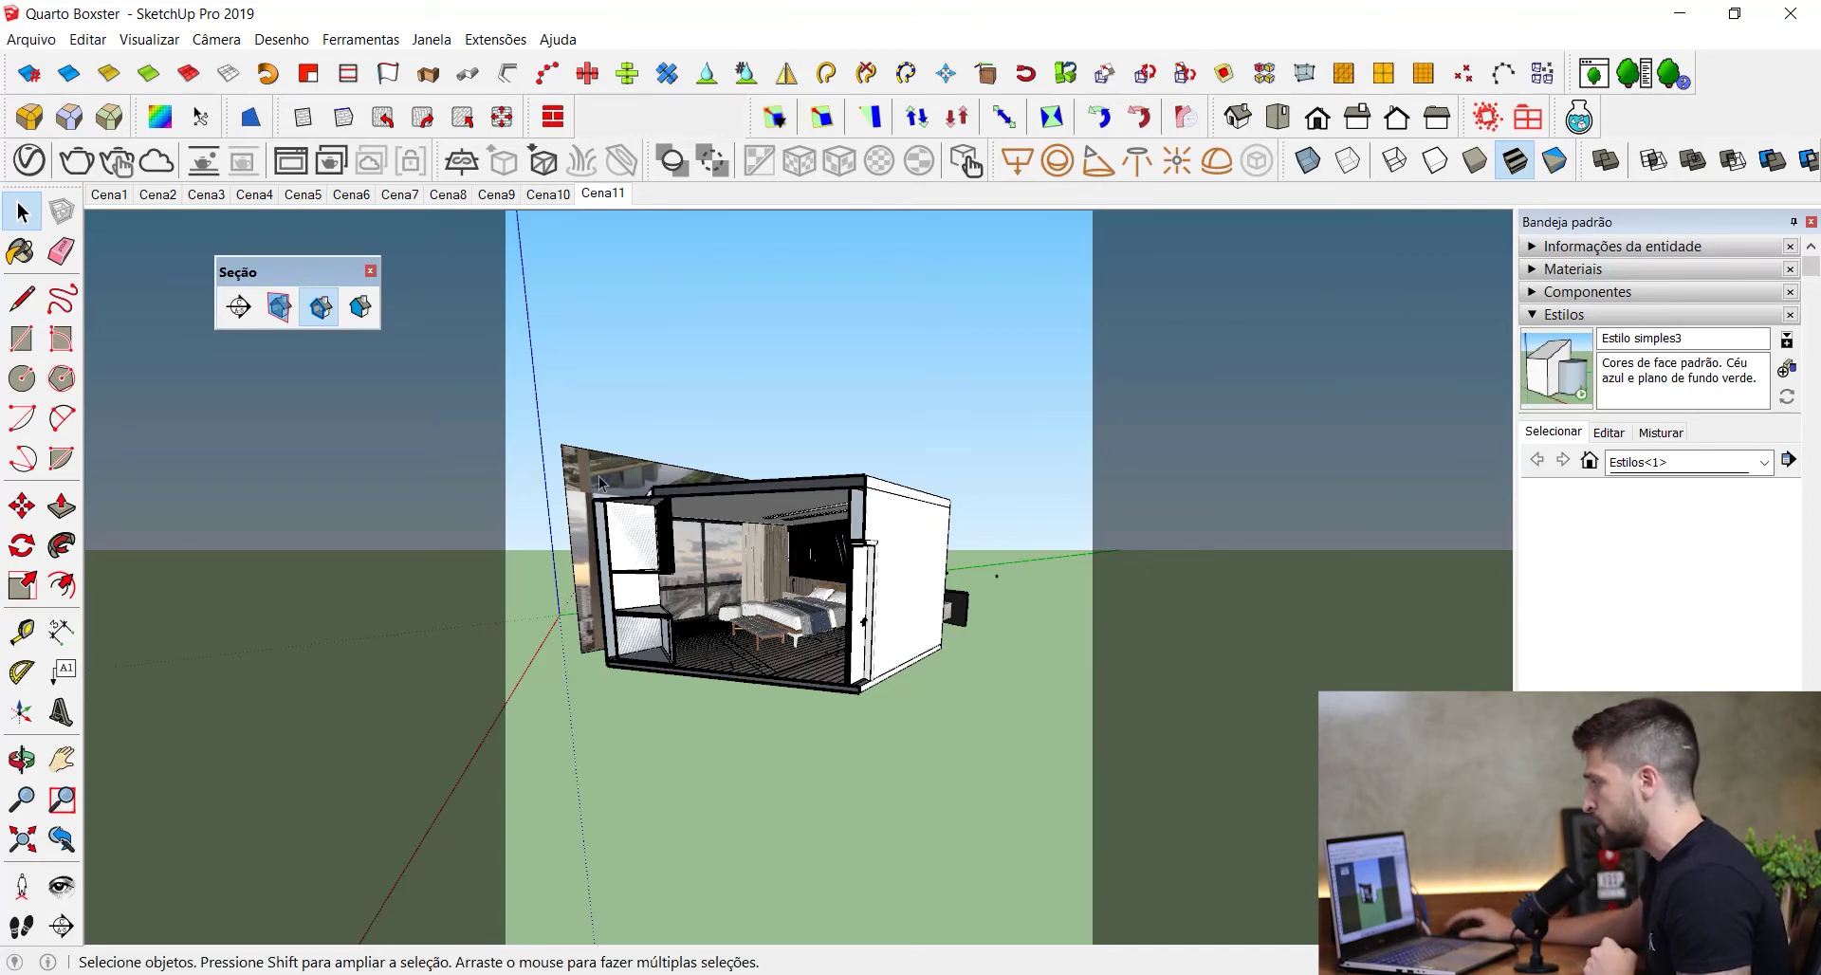
- Try the Match Viewport aspect ratio and switch the render output to a Custom ratio
click(29, 159)
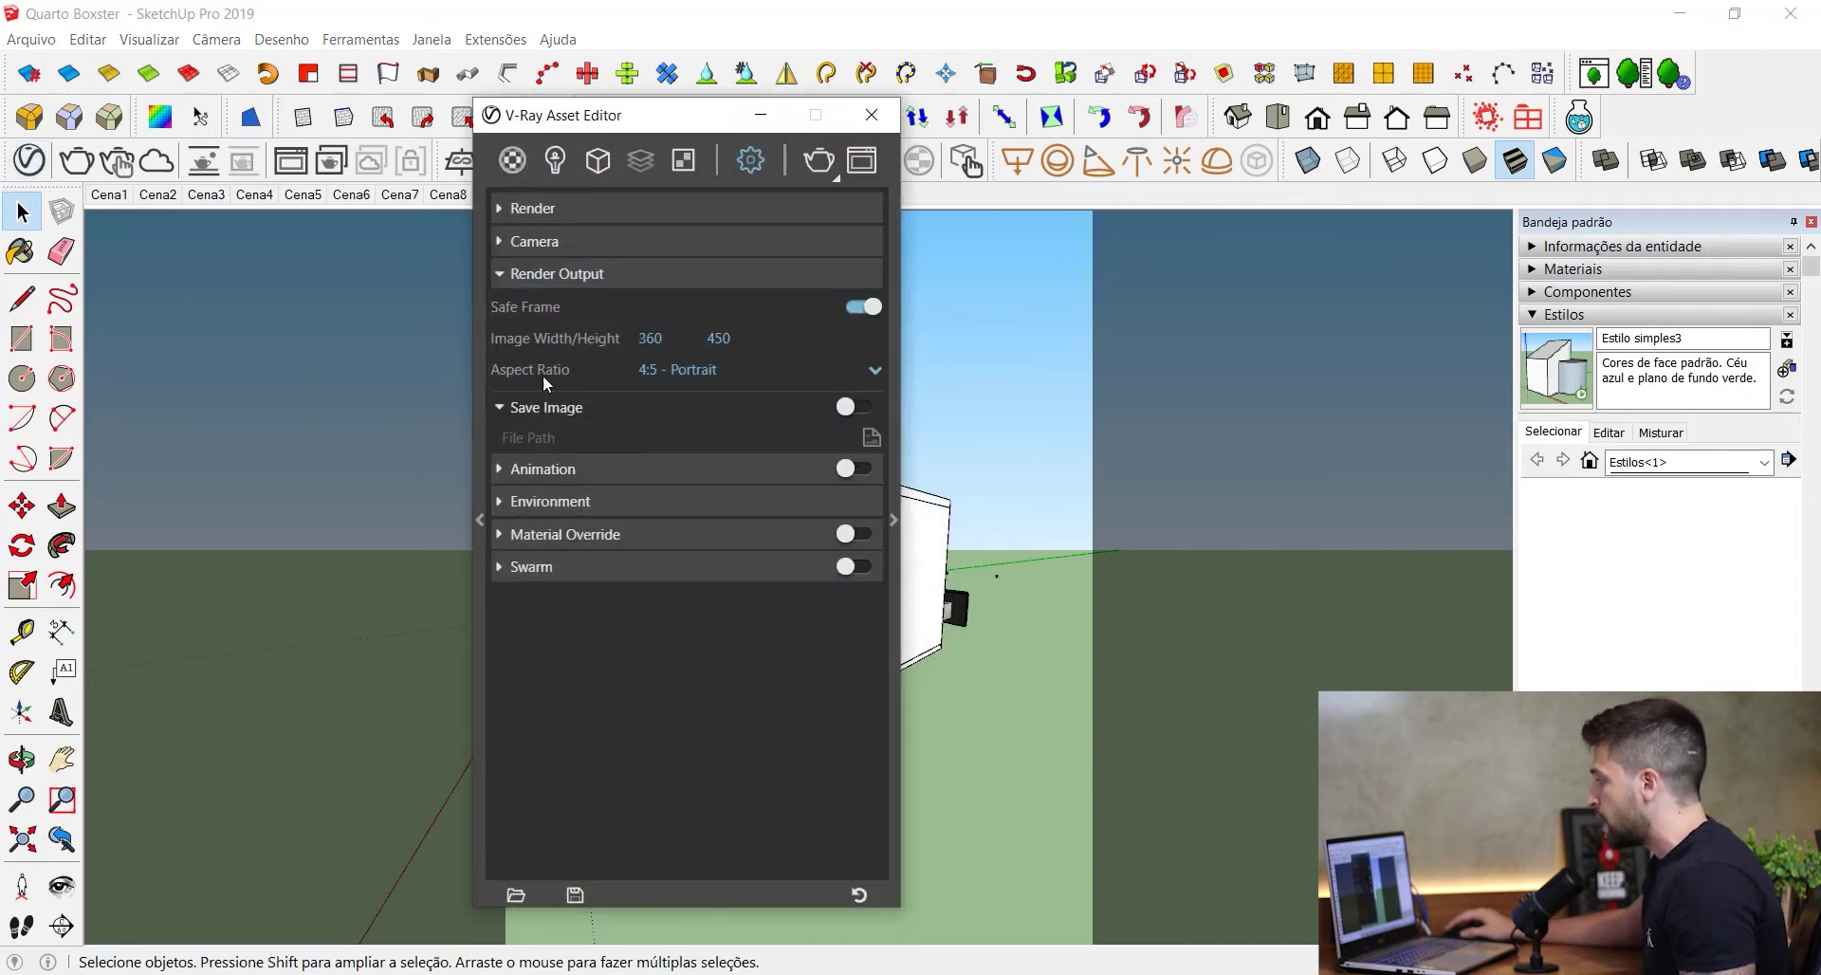
click(702, 367)
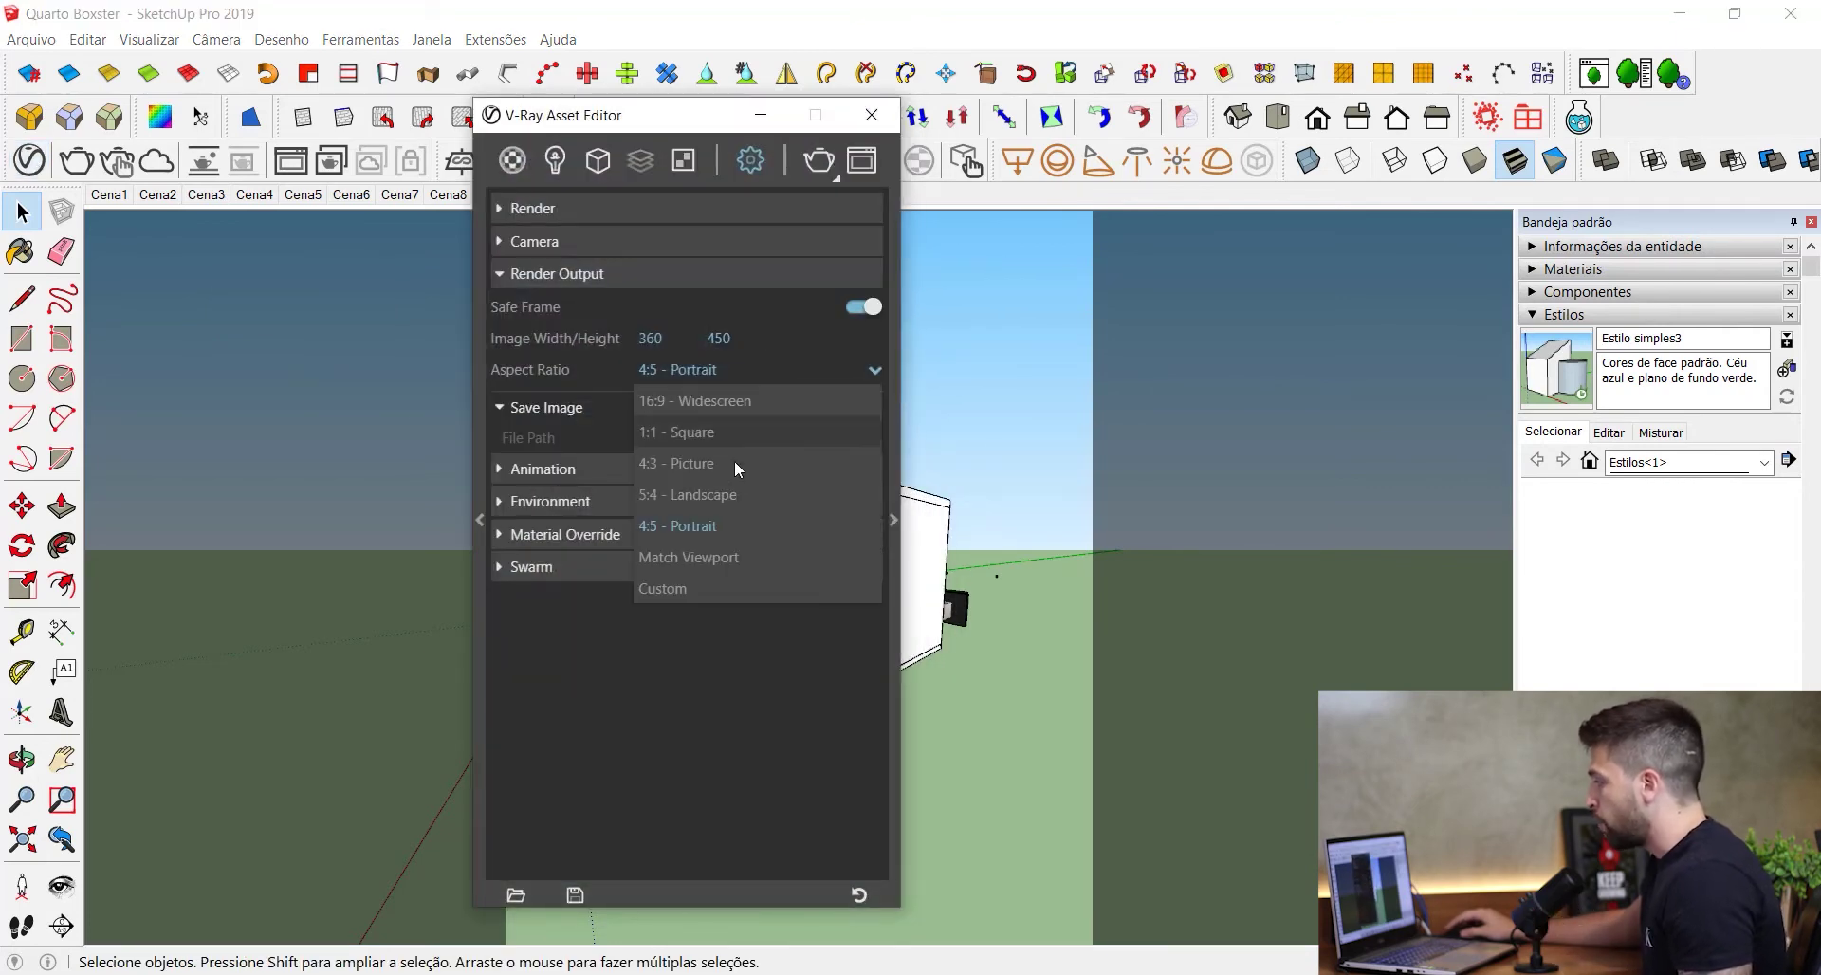
click(715, 557)
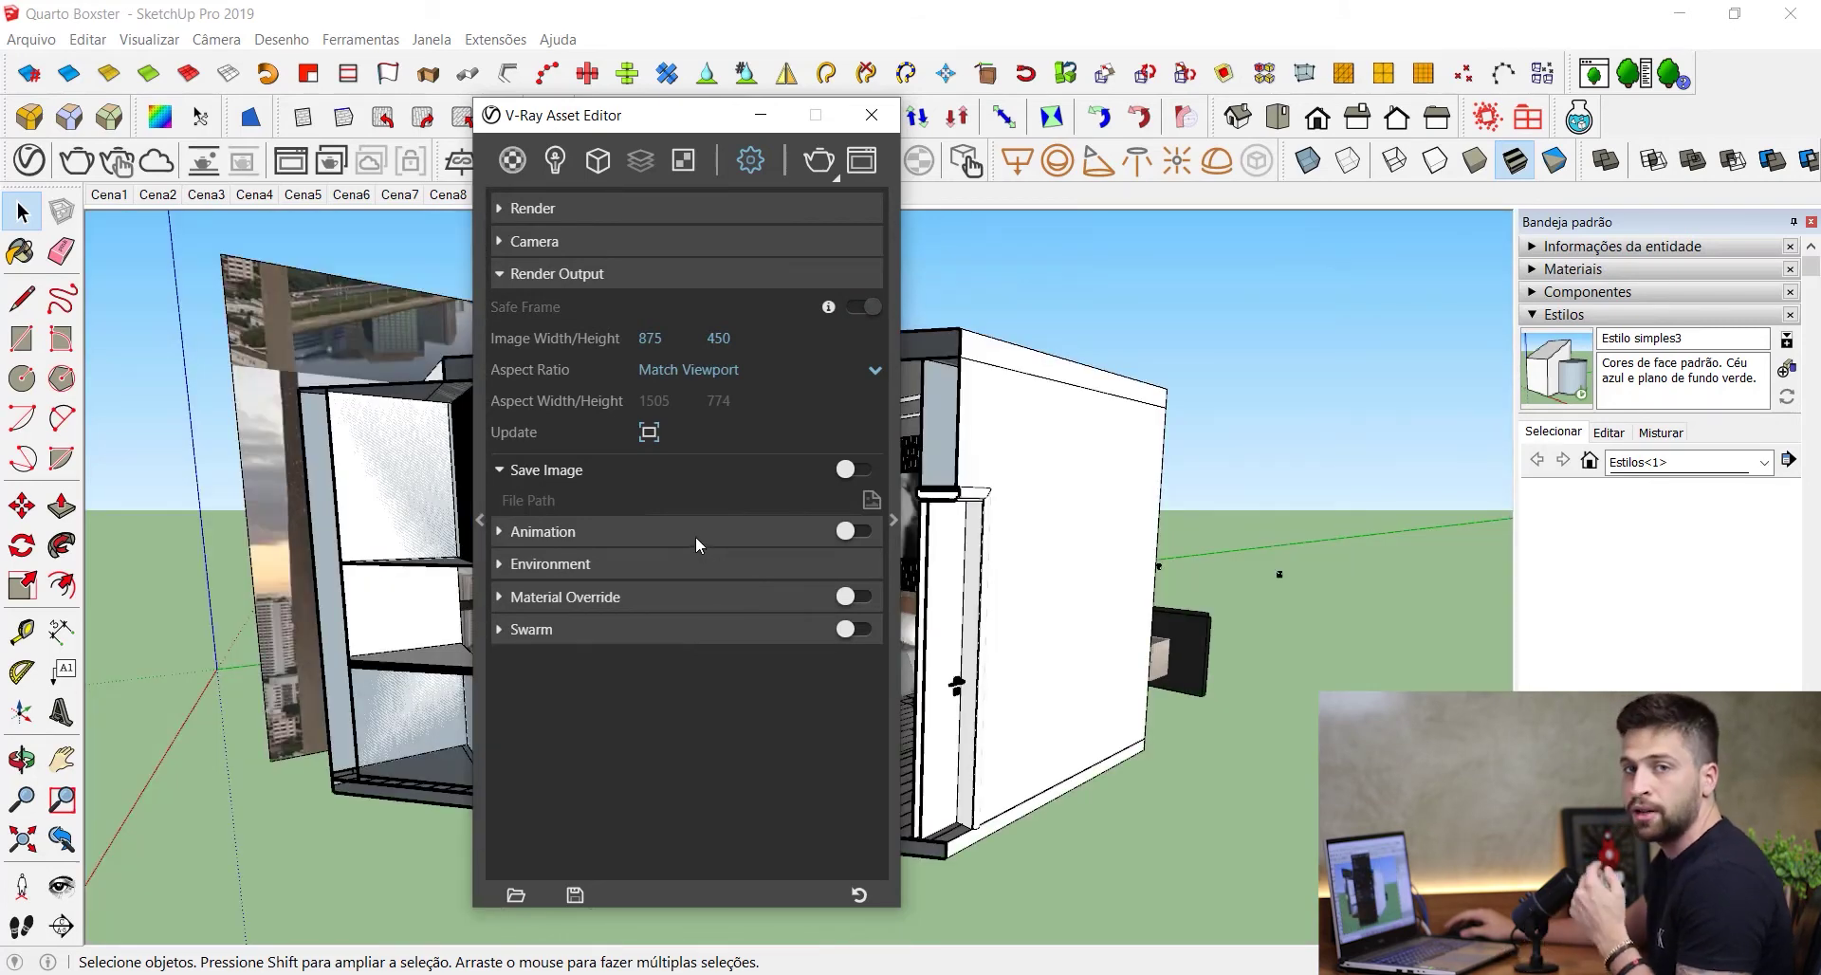
click(714, 378)
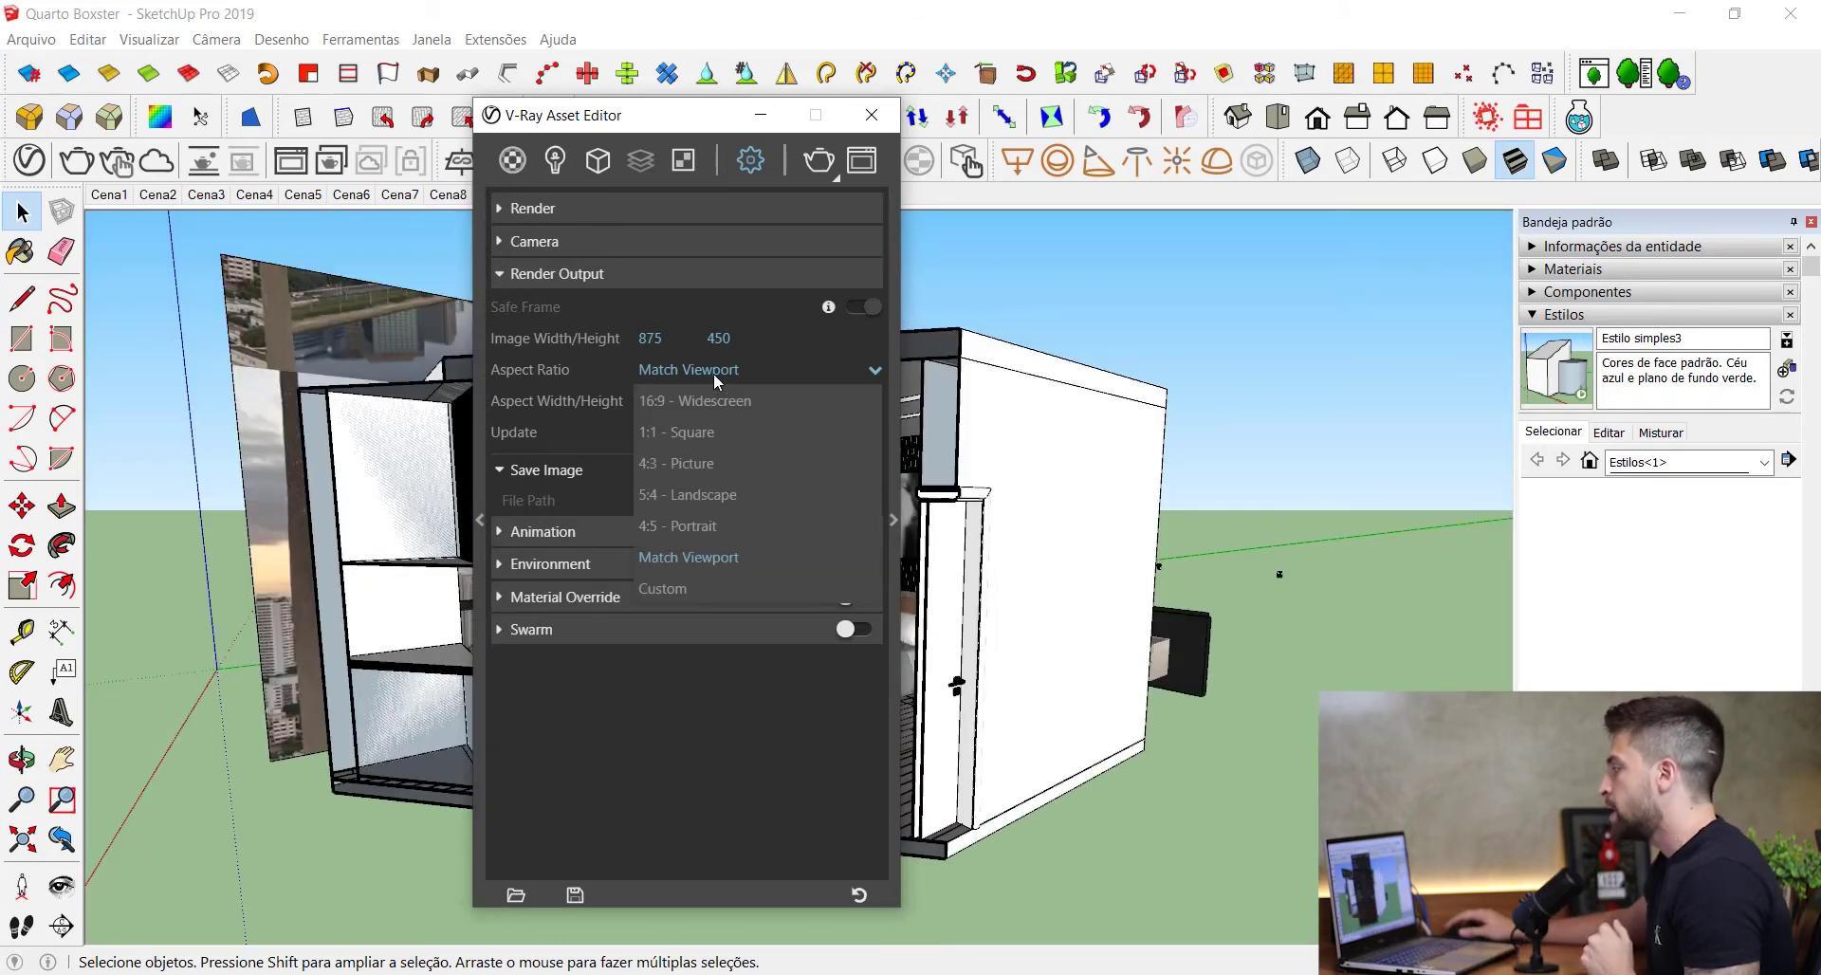
click(670, 589)
mouse_move(986, 579)
middle_down()
mouse_move(1052, 602)
mouse_move(1024, 527)
middle_up()
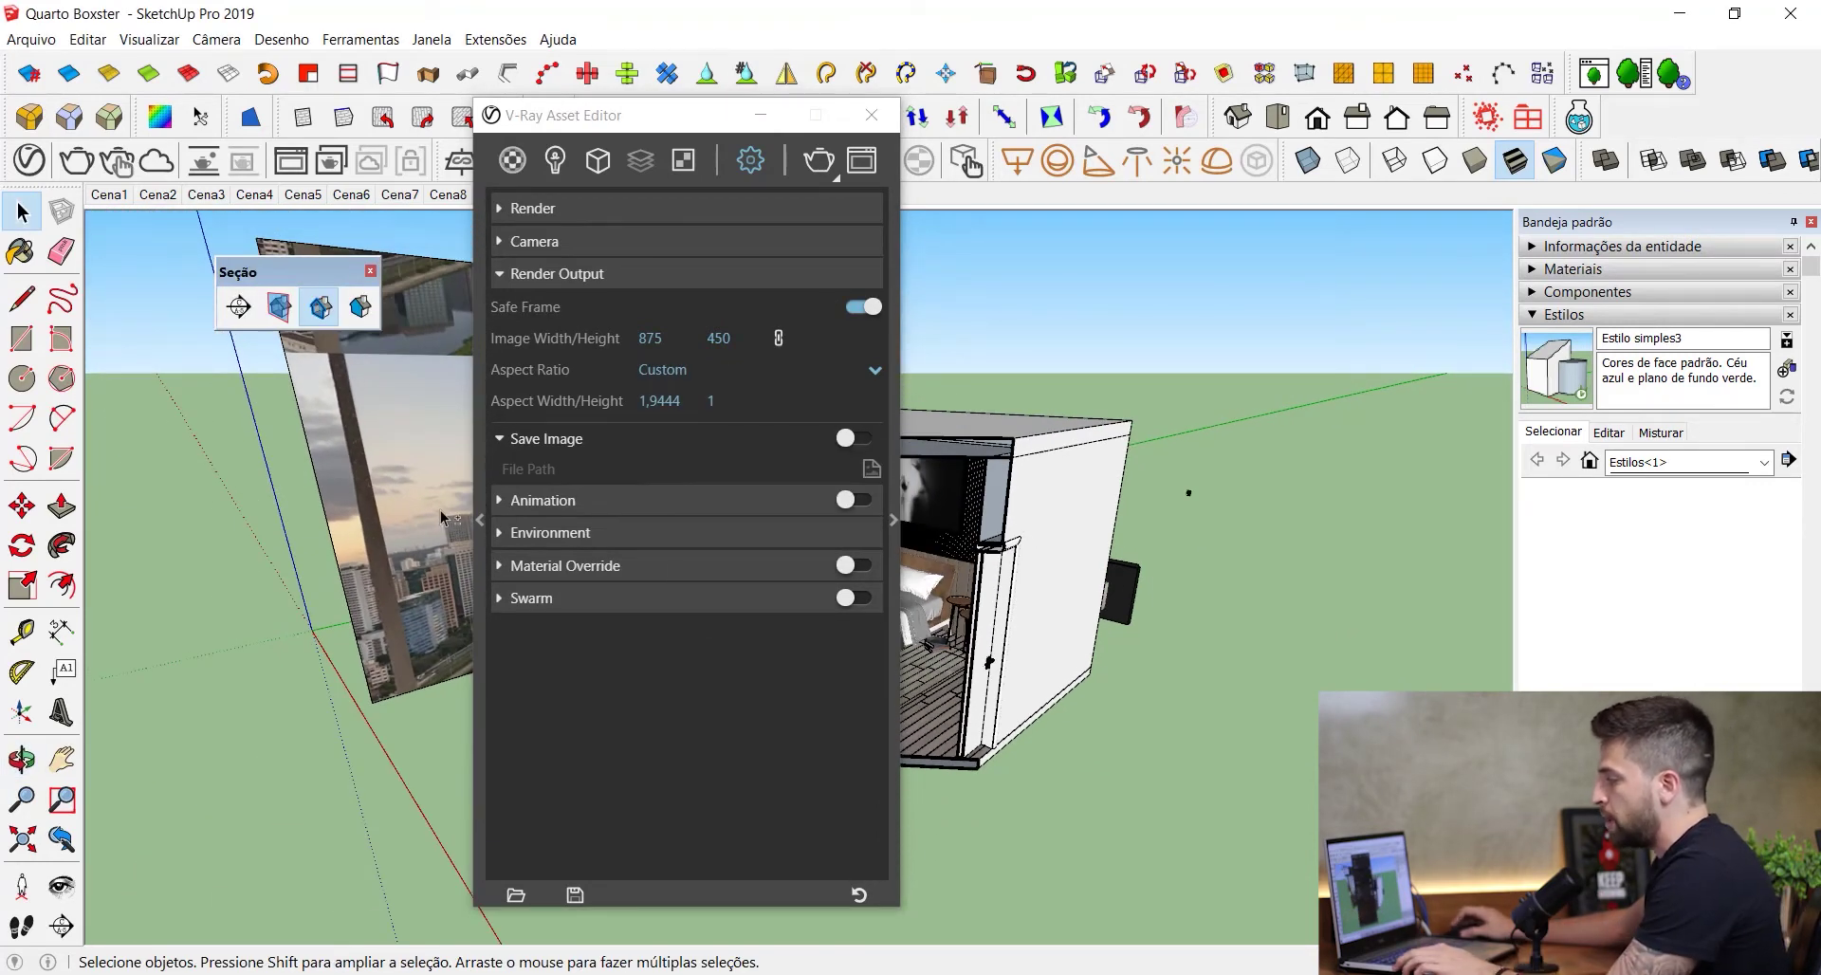
middle_drag(446, 519, 458, 476)
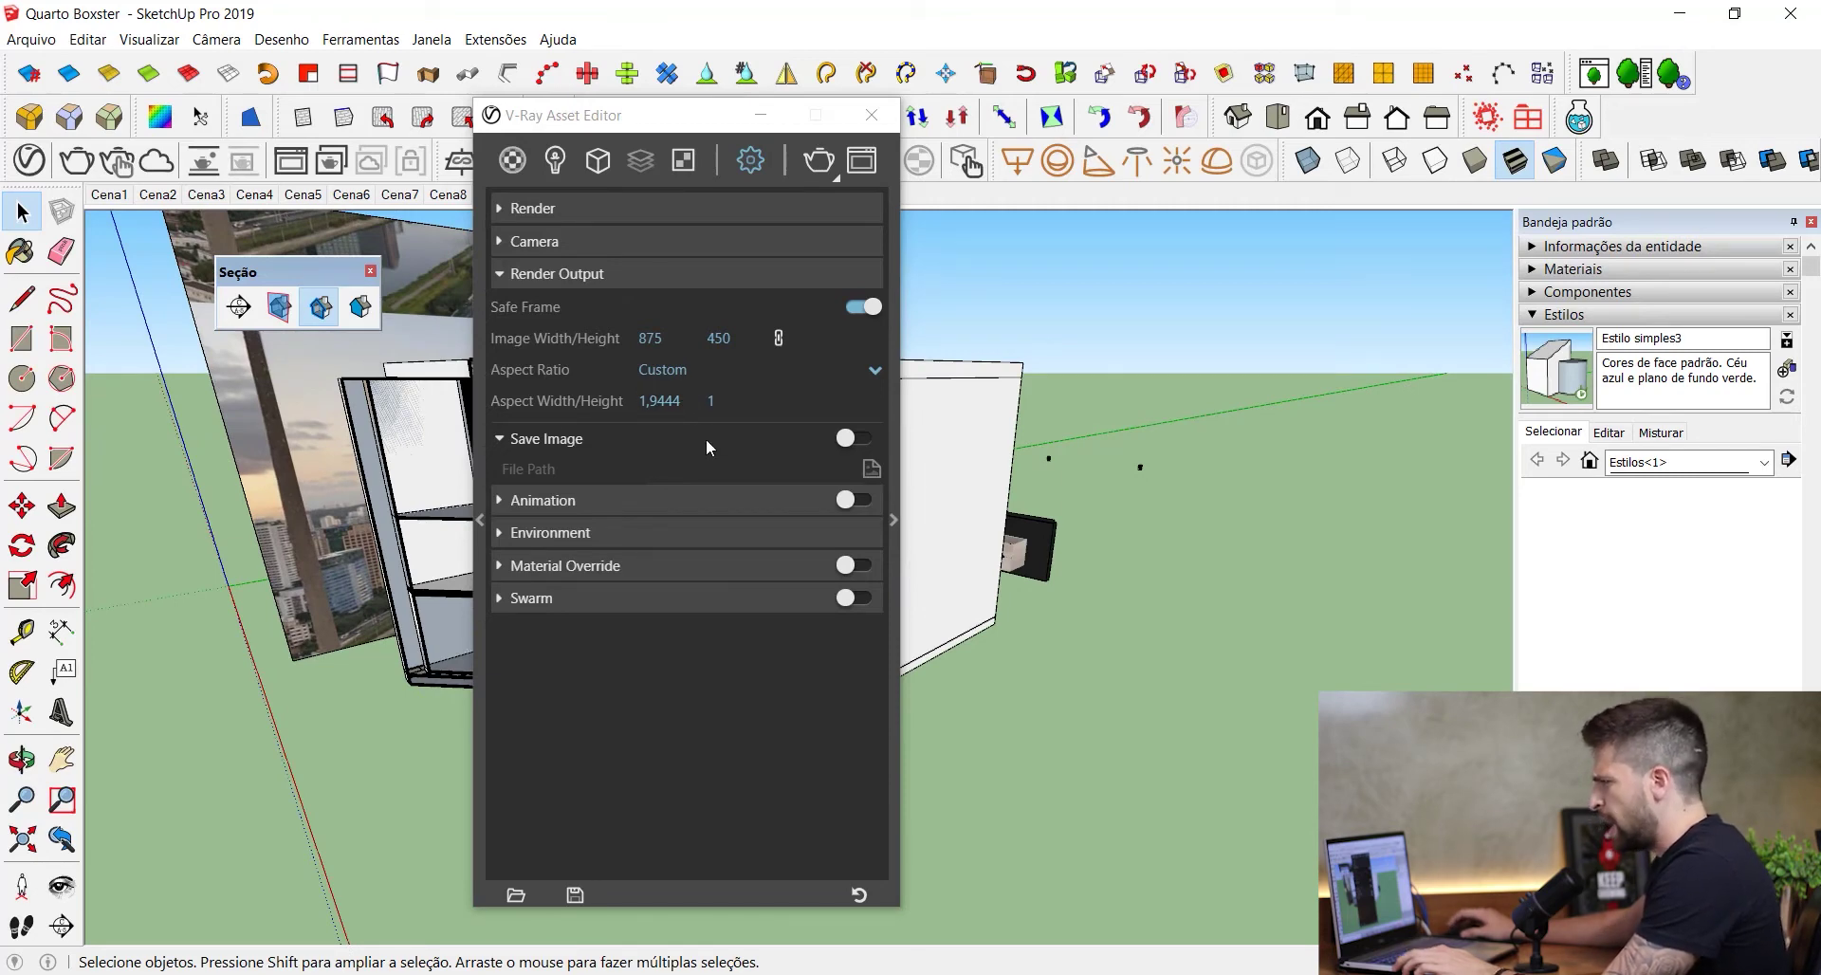
- Try custom aspect widths of 1, 2 and 4 against a height of 1 and check the resulting frame
click(659, 400)
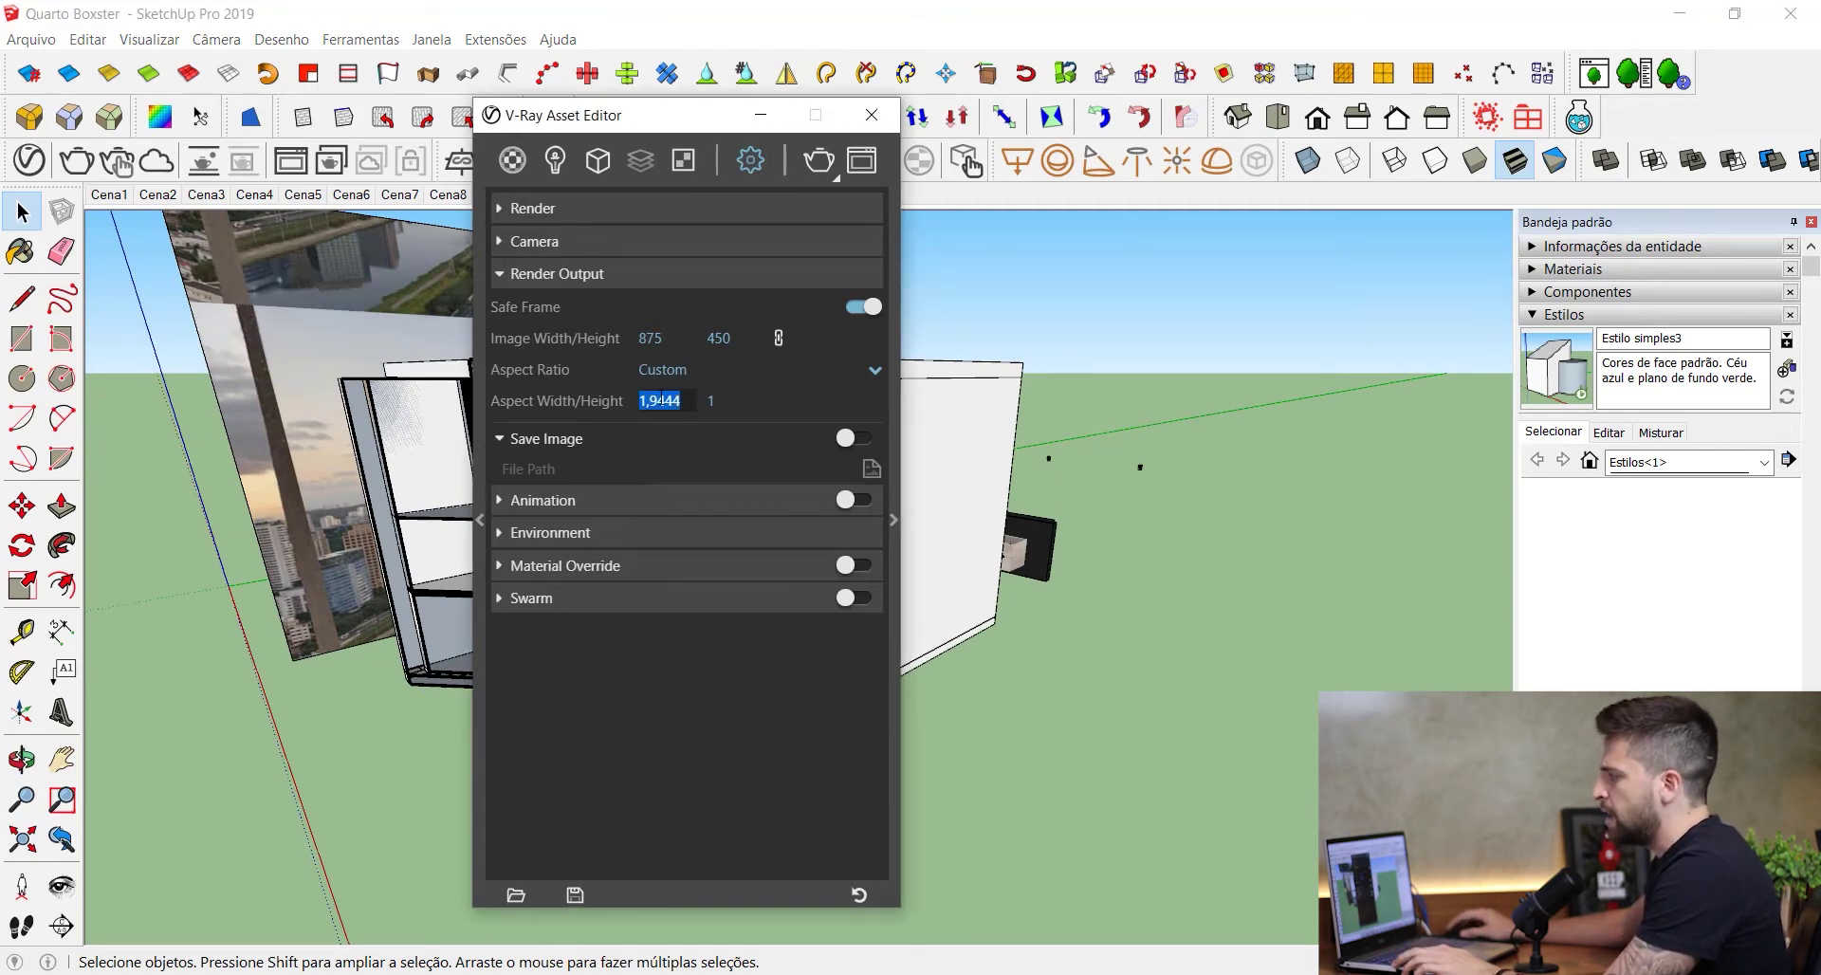
text(1)
key(Return)
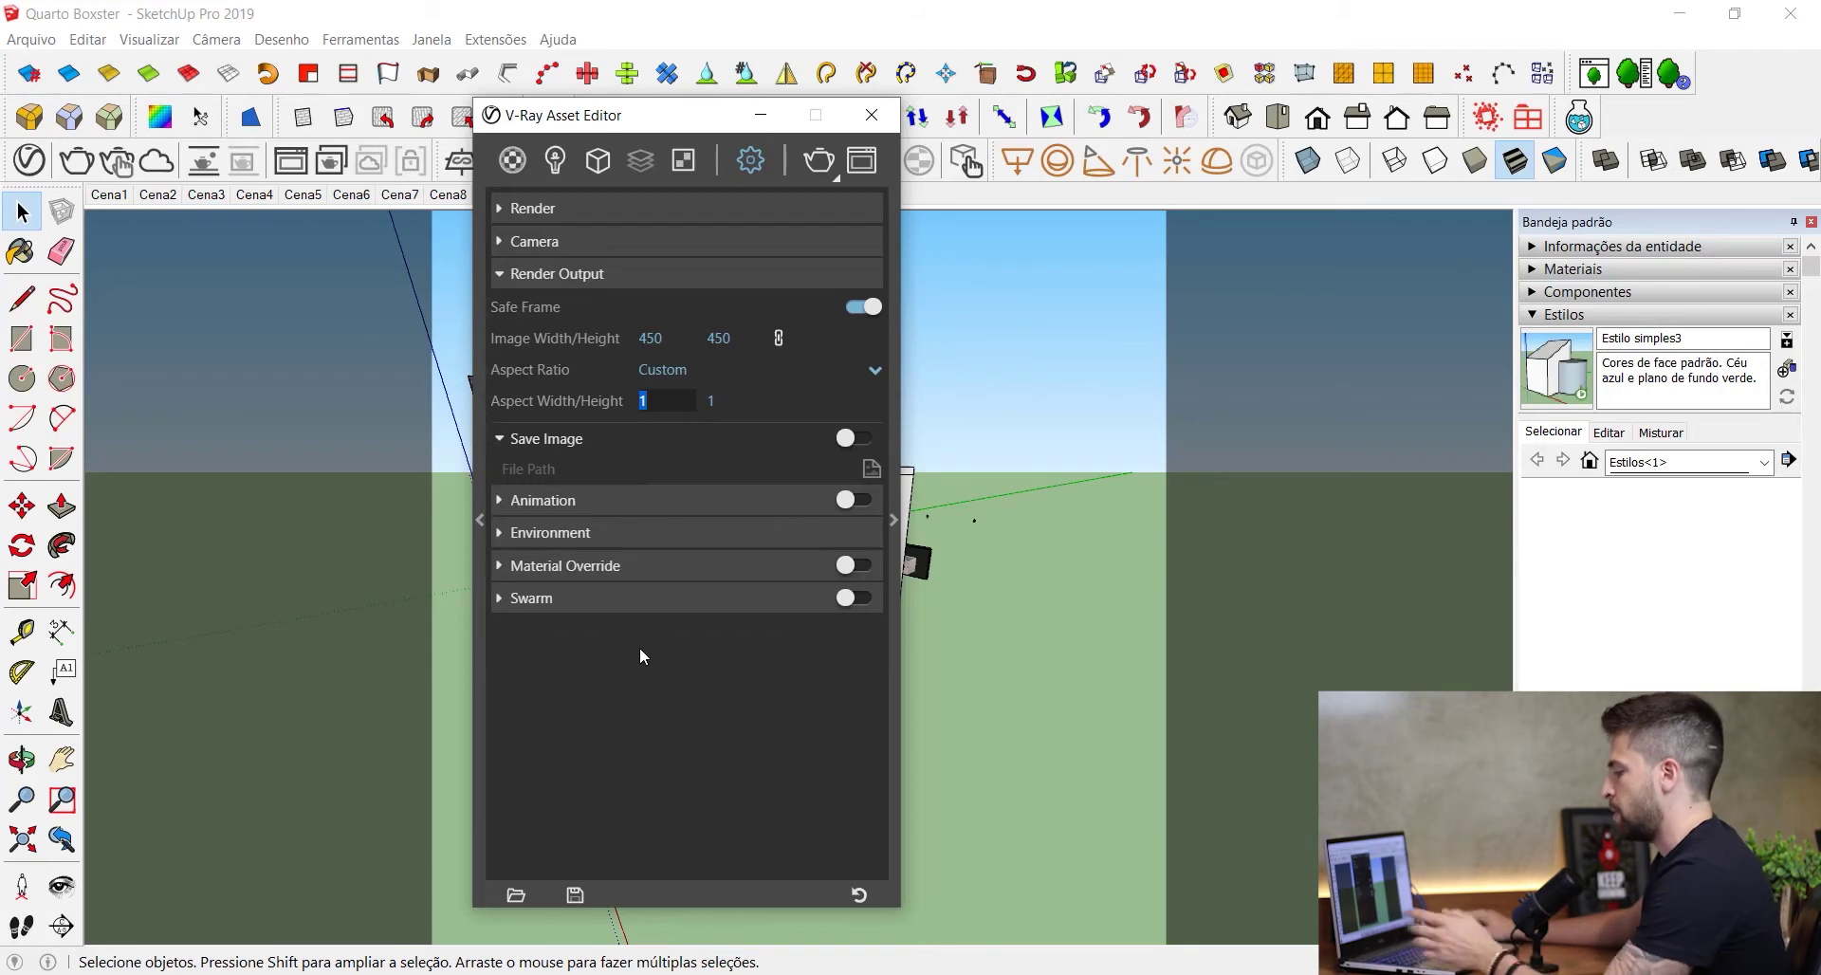
text(2)
key(Return)
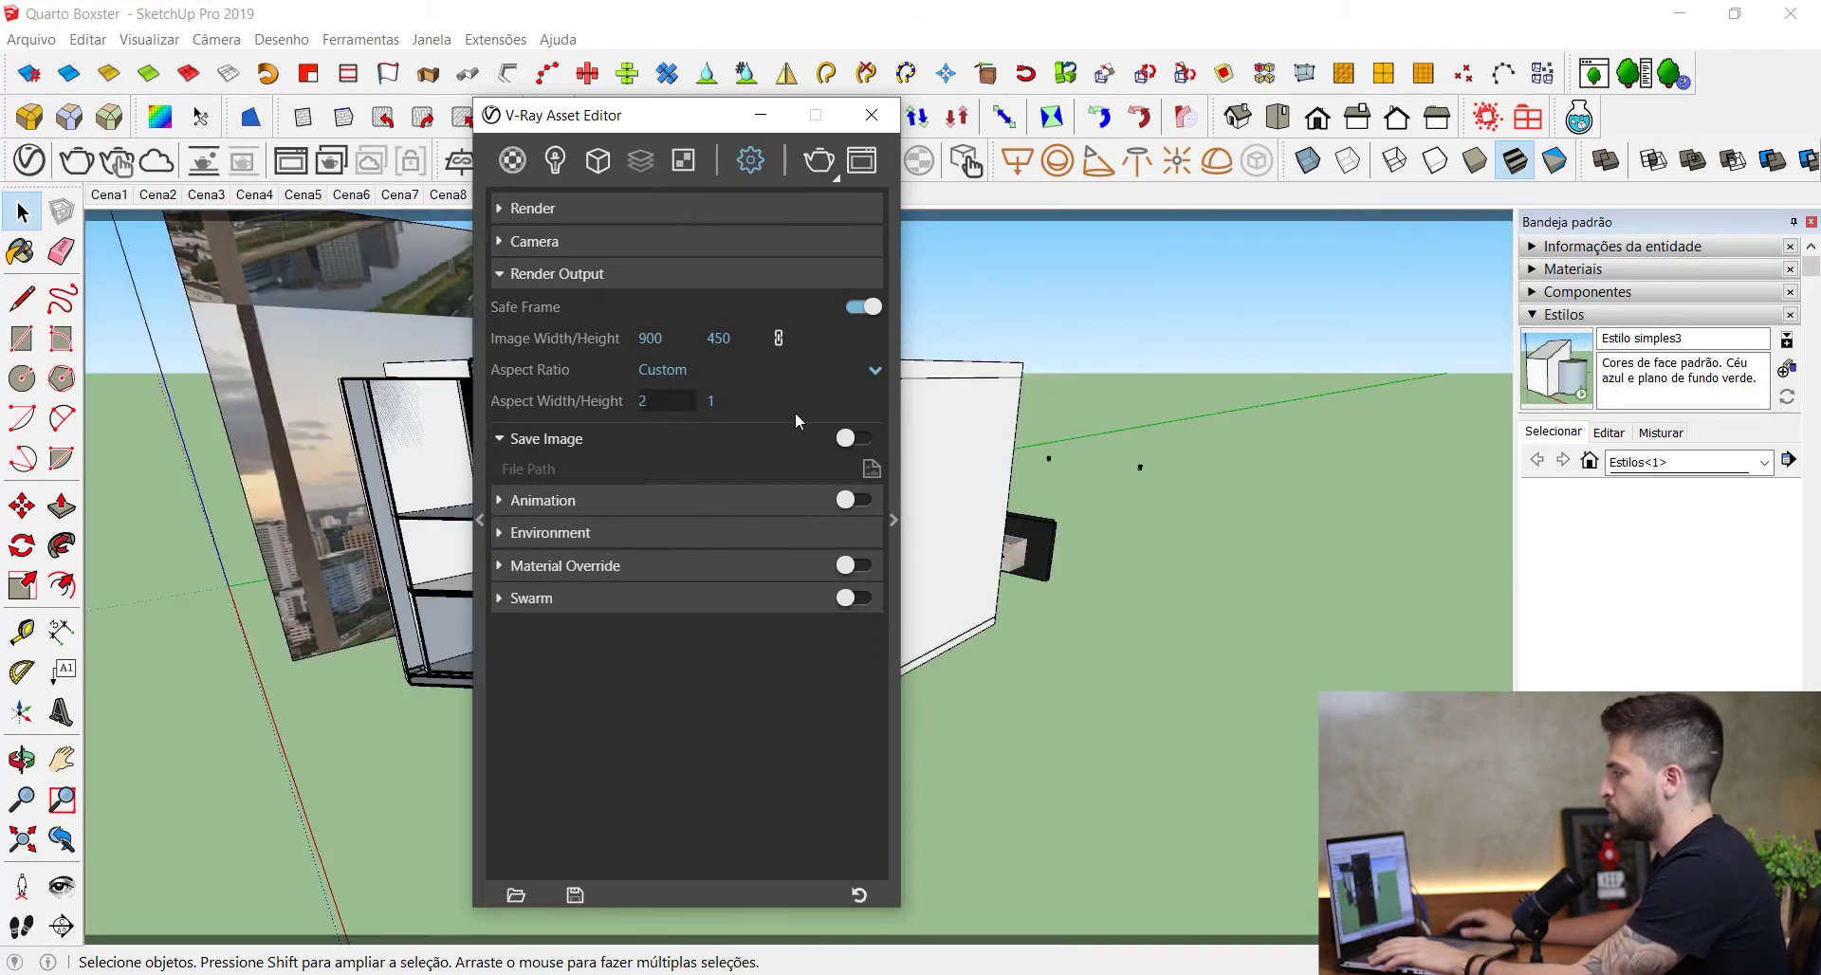
click(665, 400)
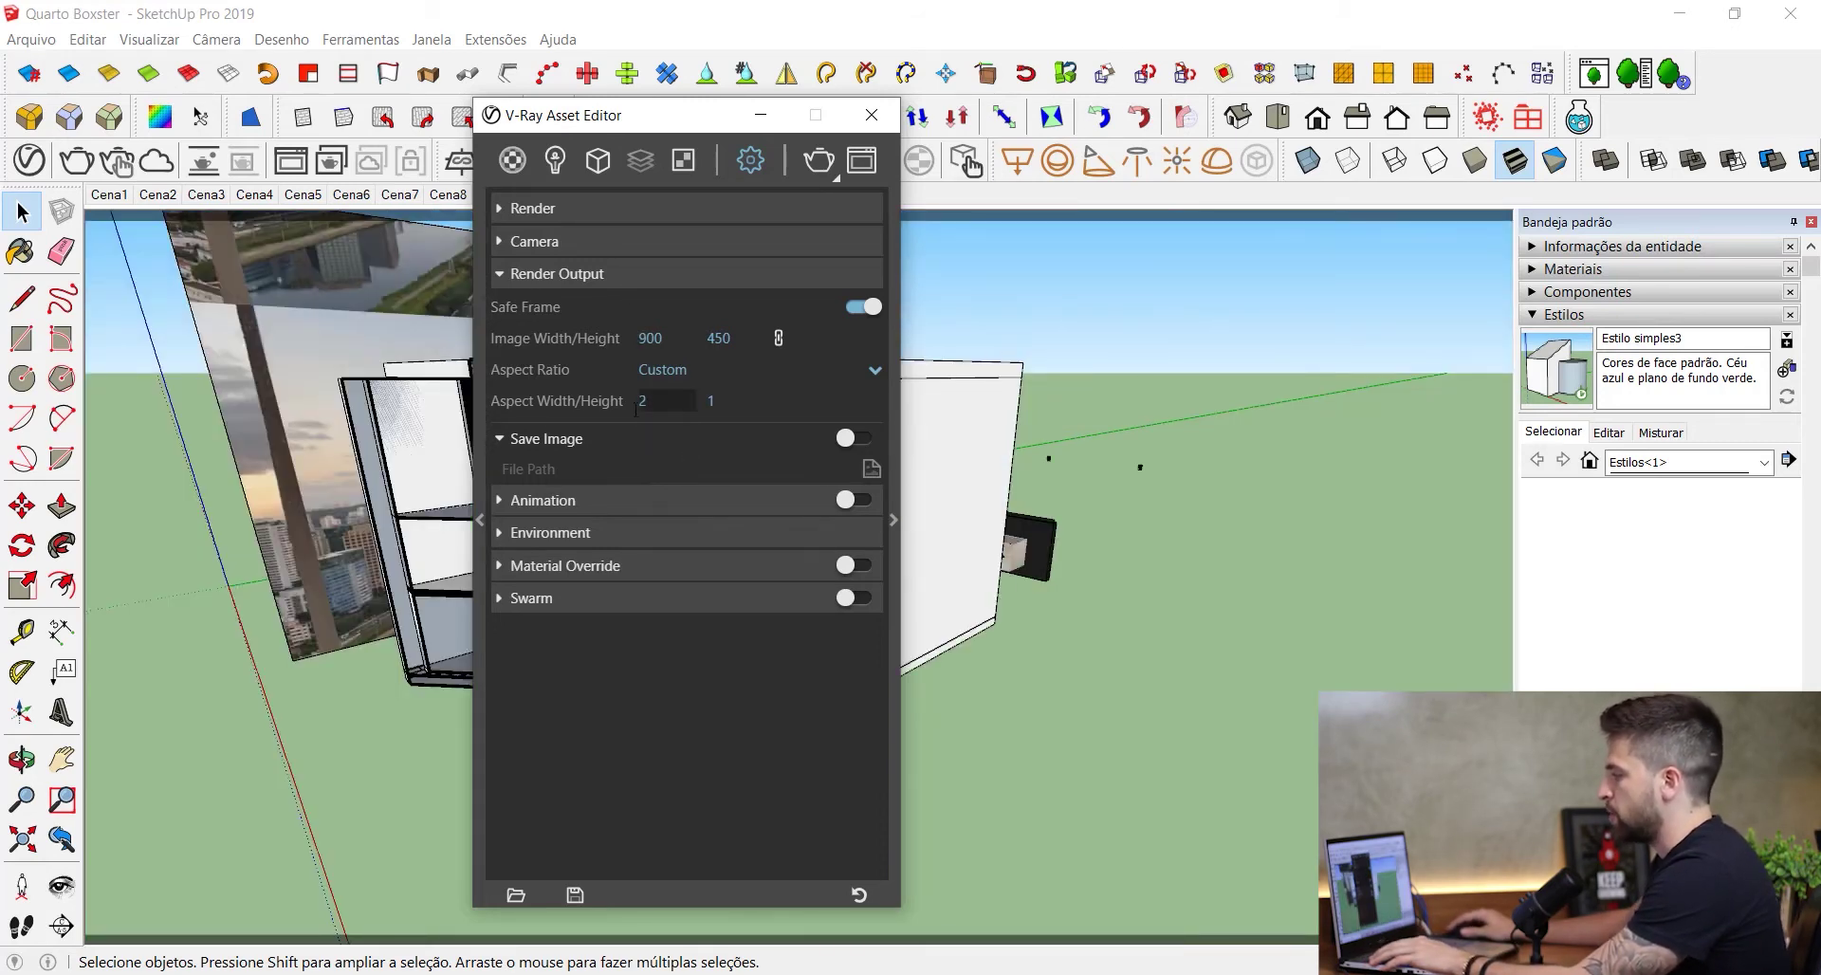
key(Return)
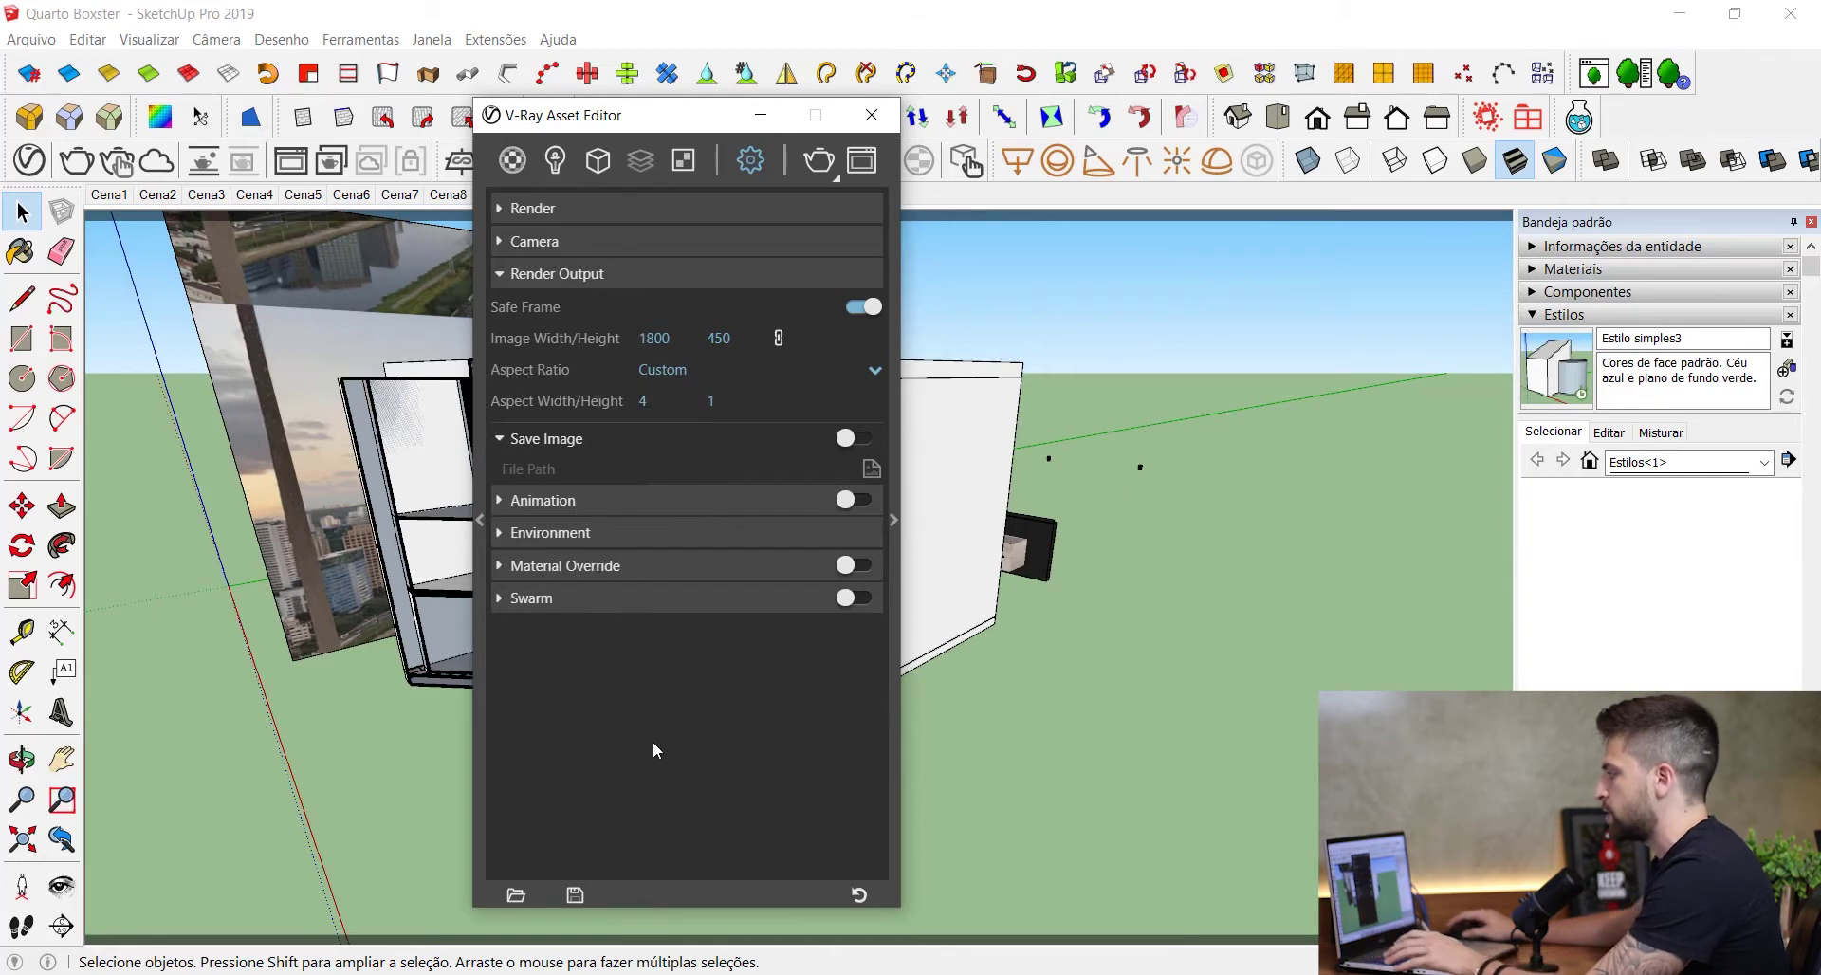
mouse_move(934, 471)
middle_down()
mouse_move(1161, 480)
mouse_move(1057, 345)
mouse_move(1105, 384)
middle_up()
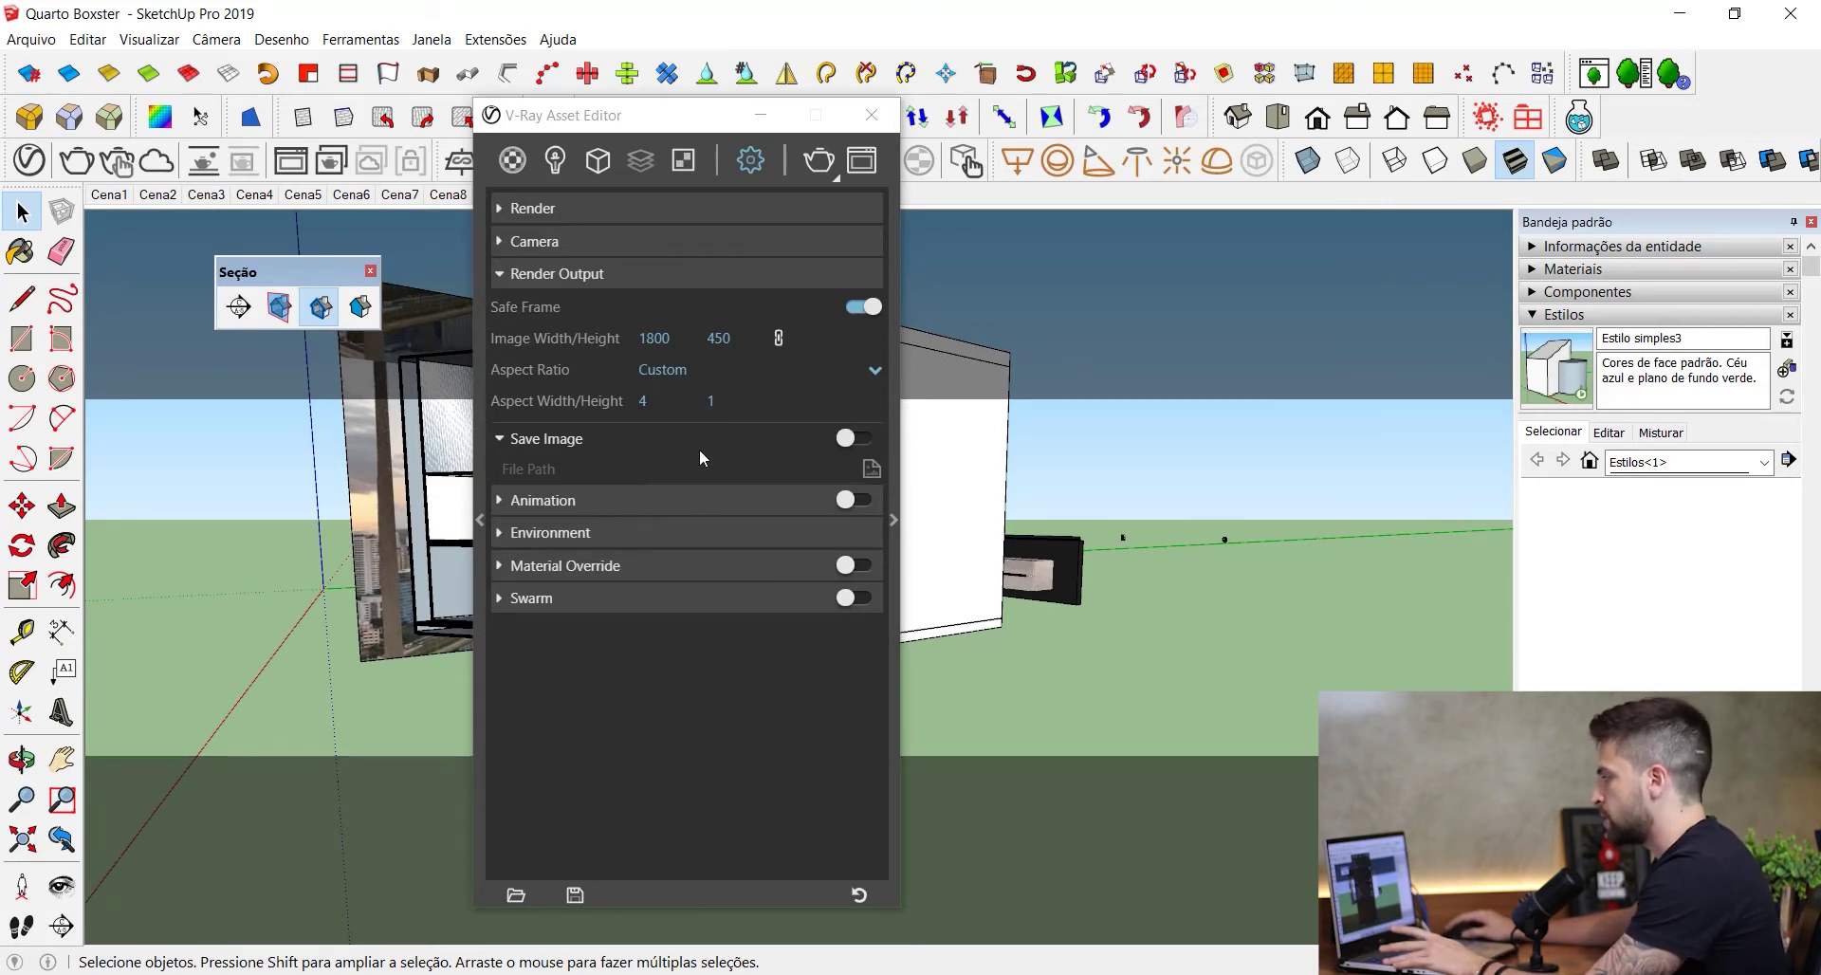
- Set the custom aspect width to 1 and choose the 1:1 - Square aspect ratio for the render output
double_click(668, 399)
text(1)
key(Return)
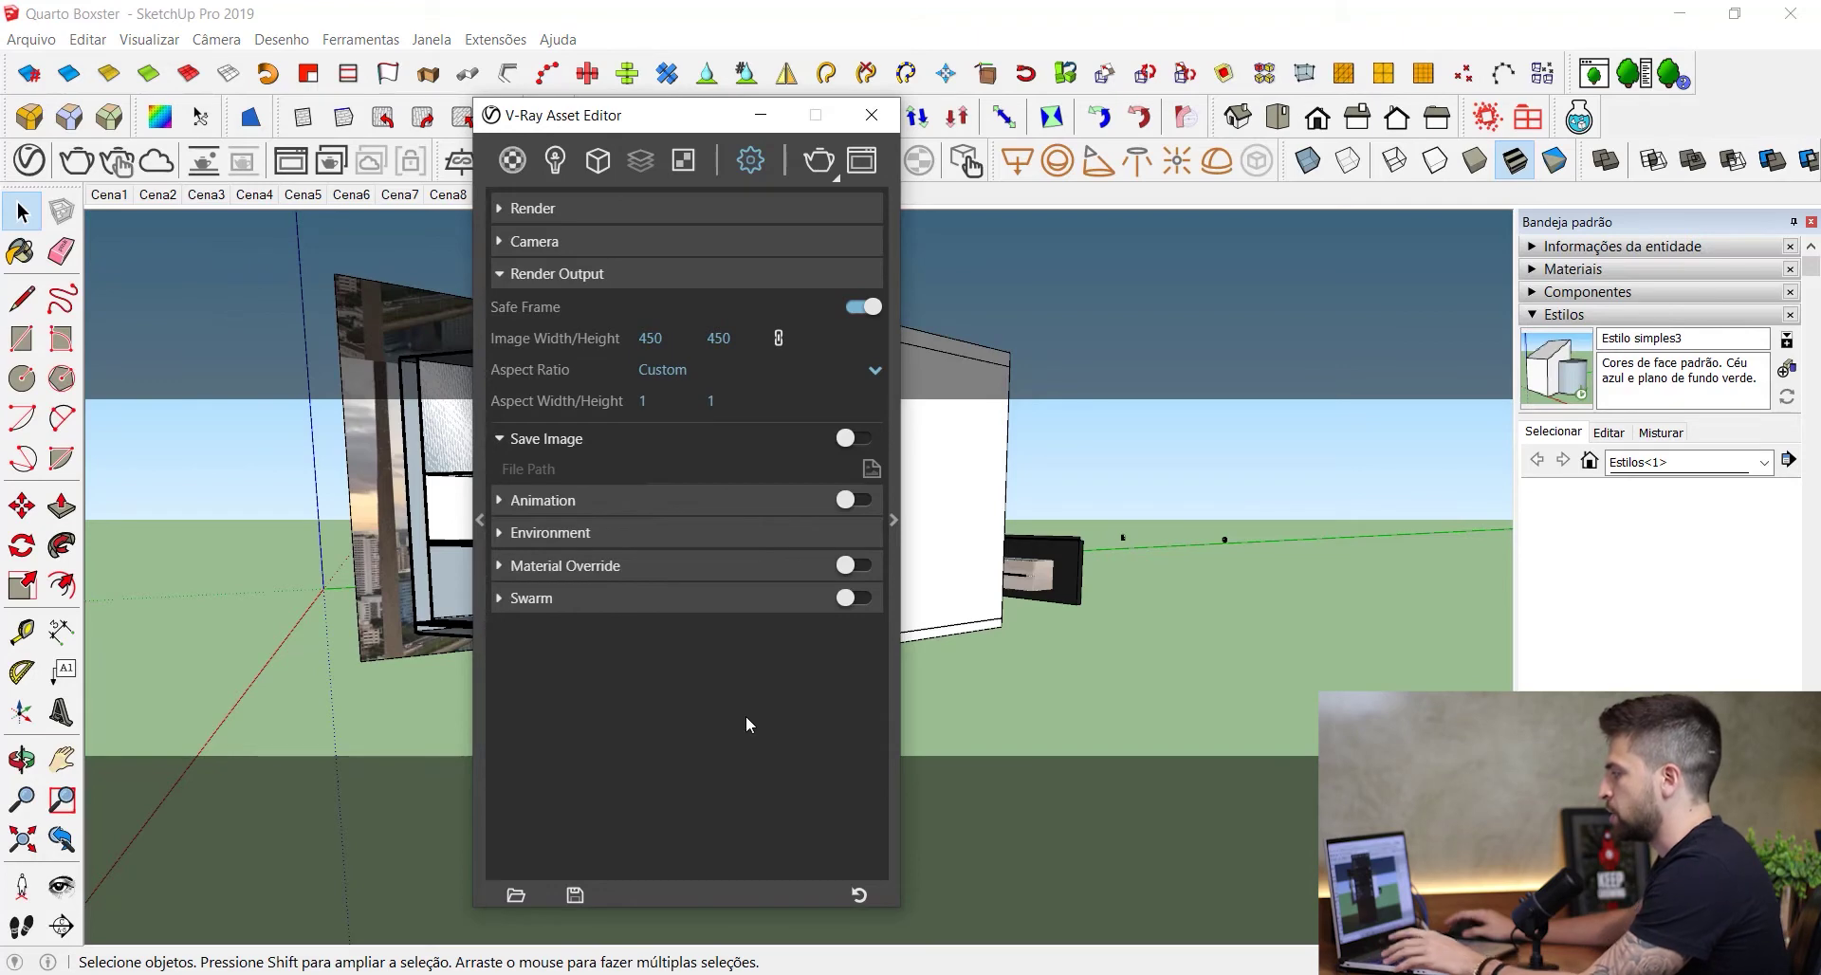
click(679, 370)
click(679, 430)
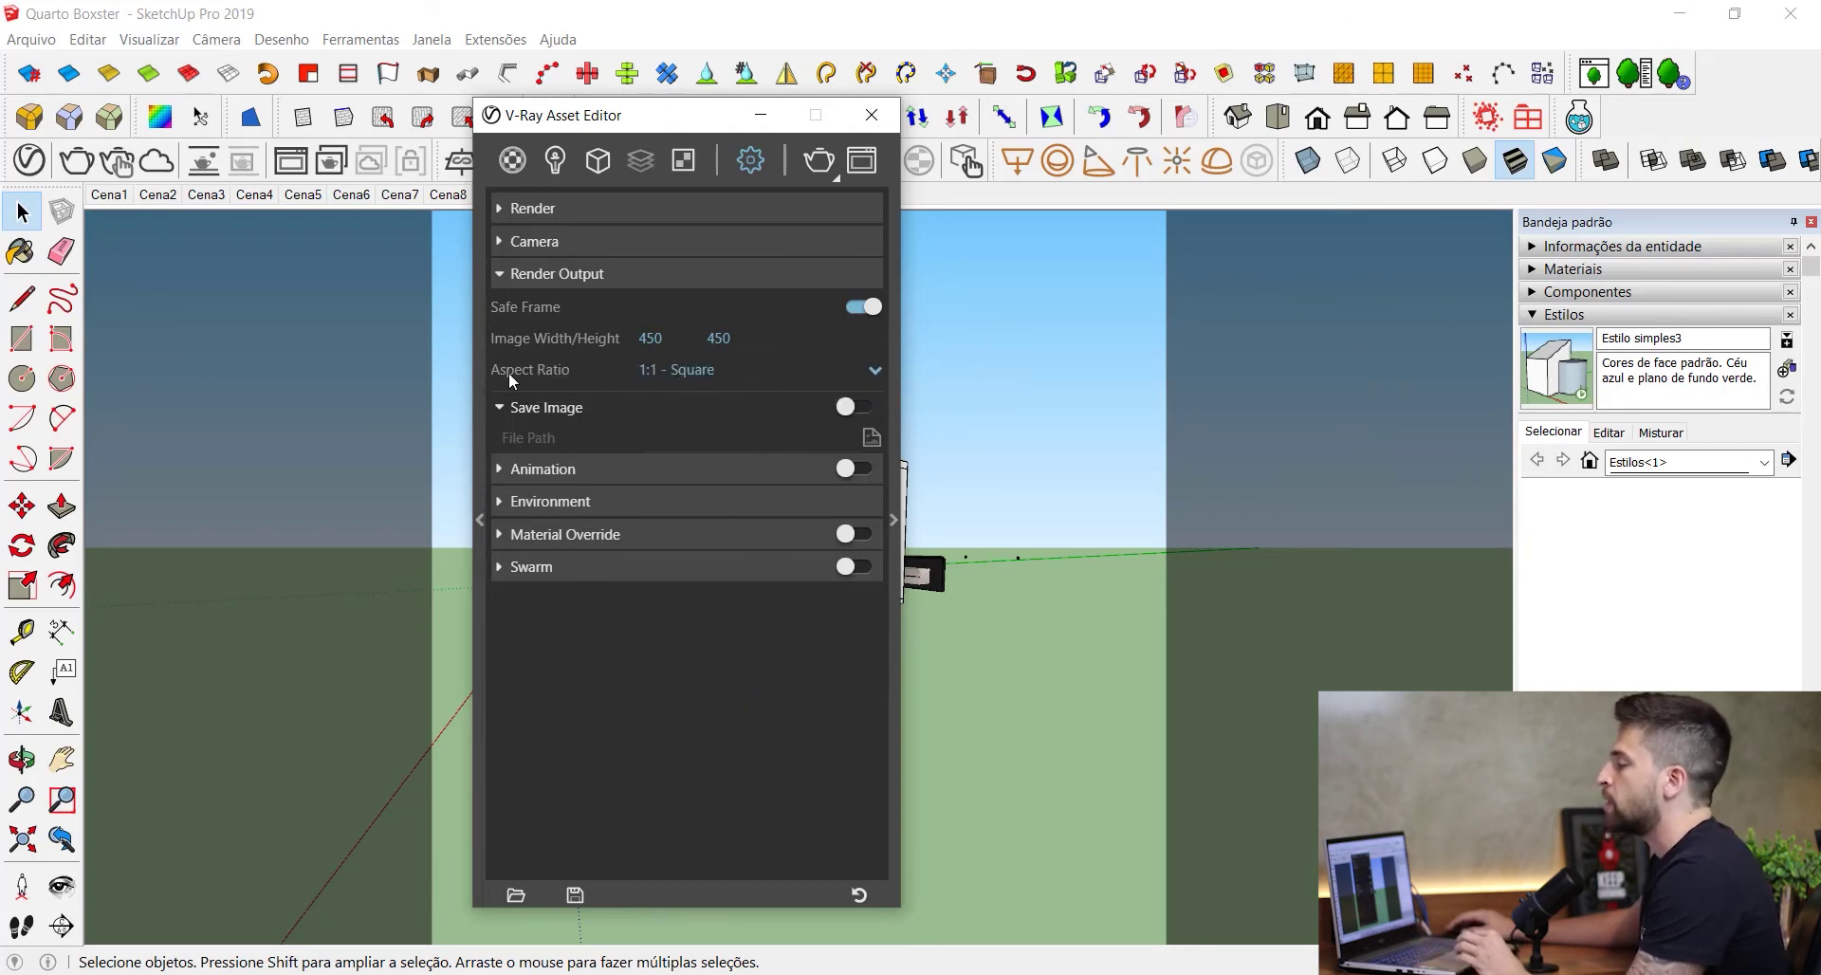
- Set the square render output's image width to 800
double_click(668, 345)
key(Tab)
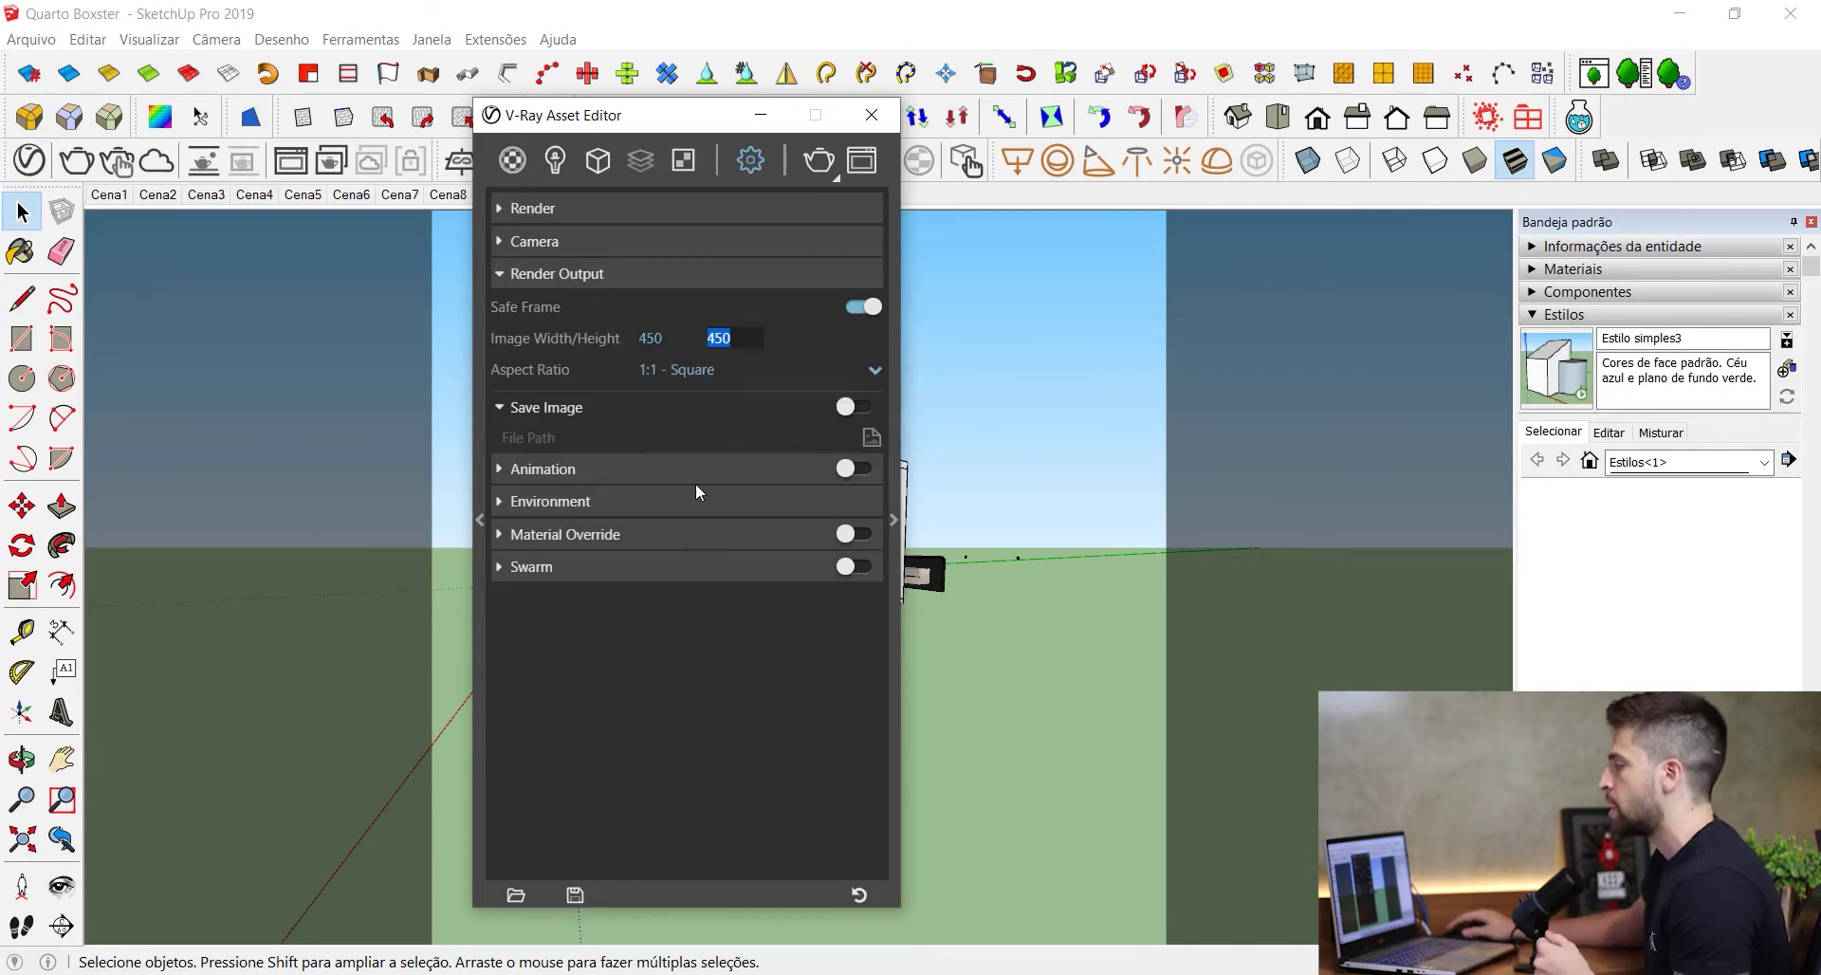
click(666, 343)
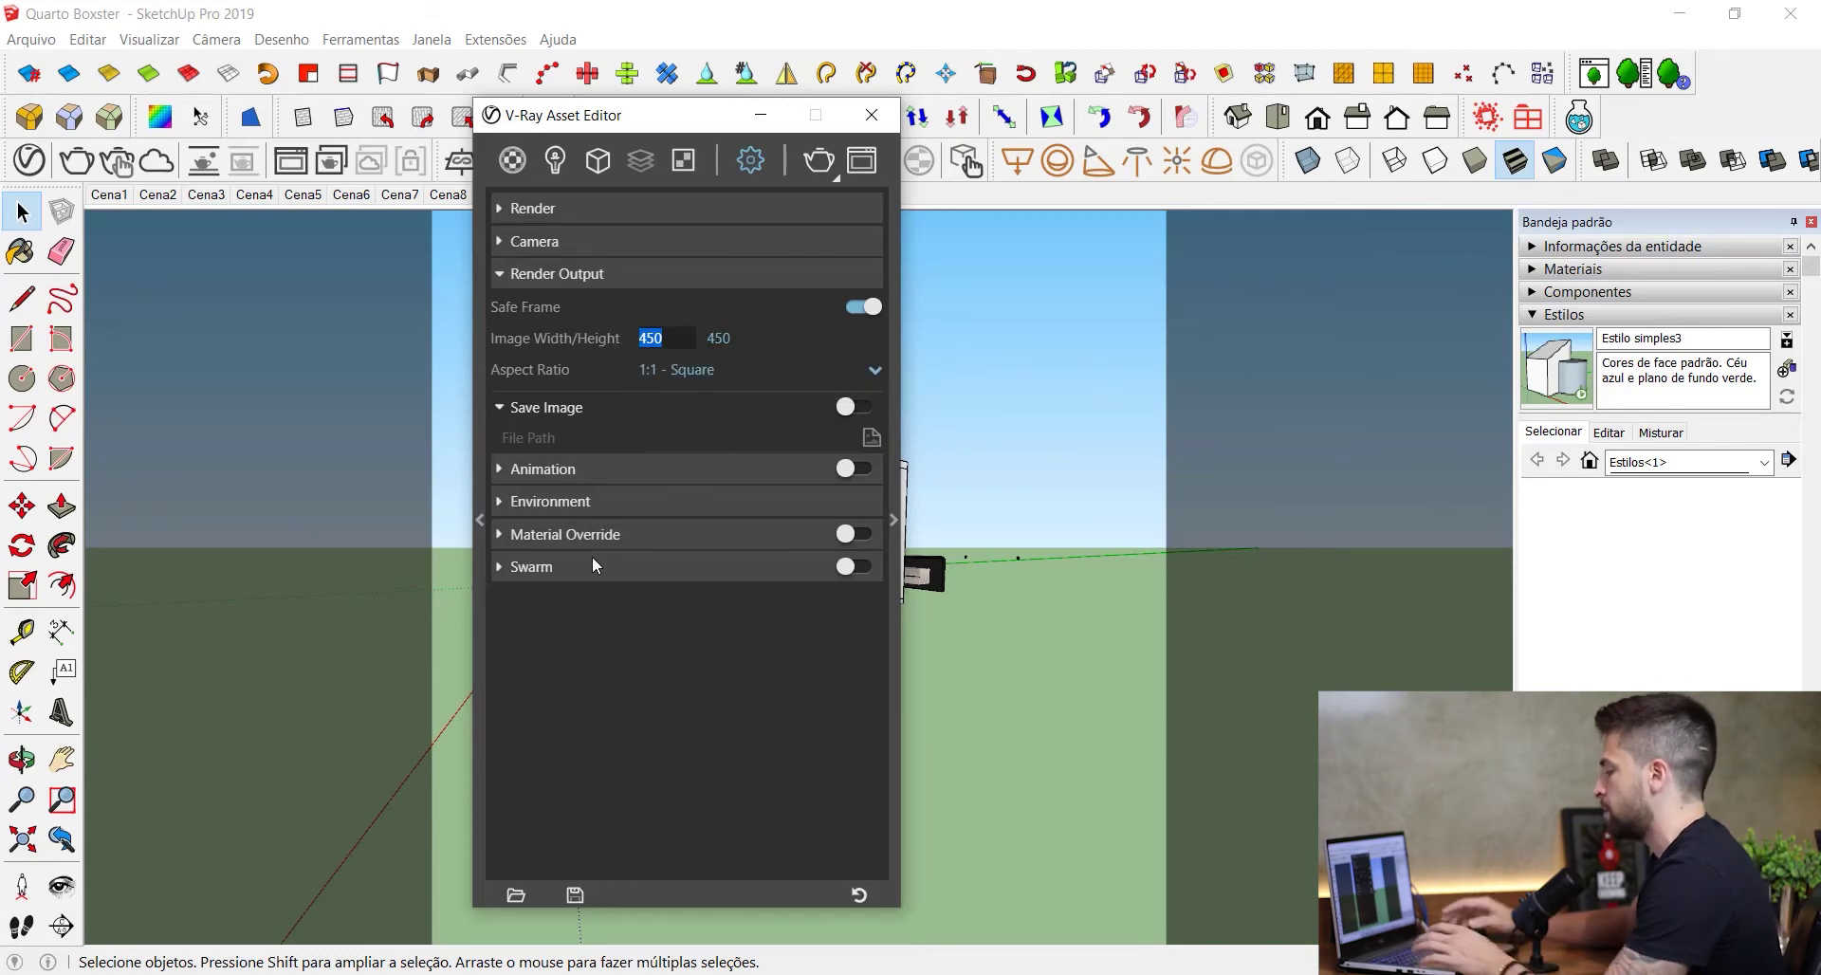
text(800)
key(Return)
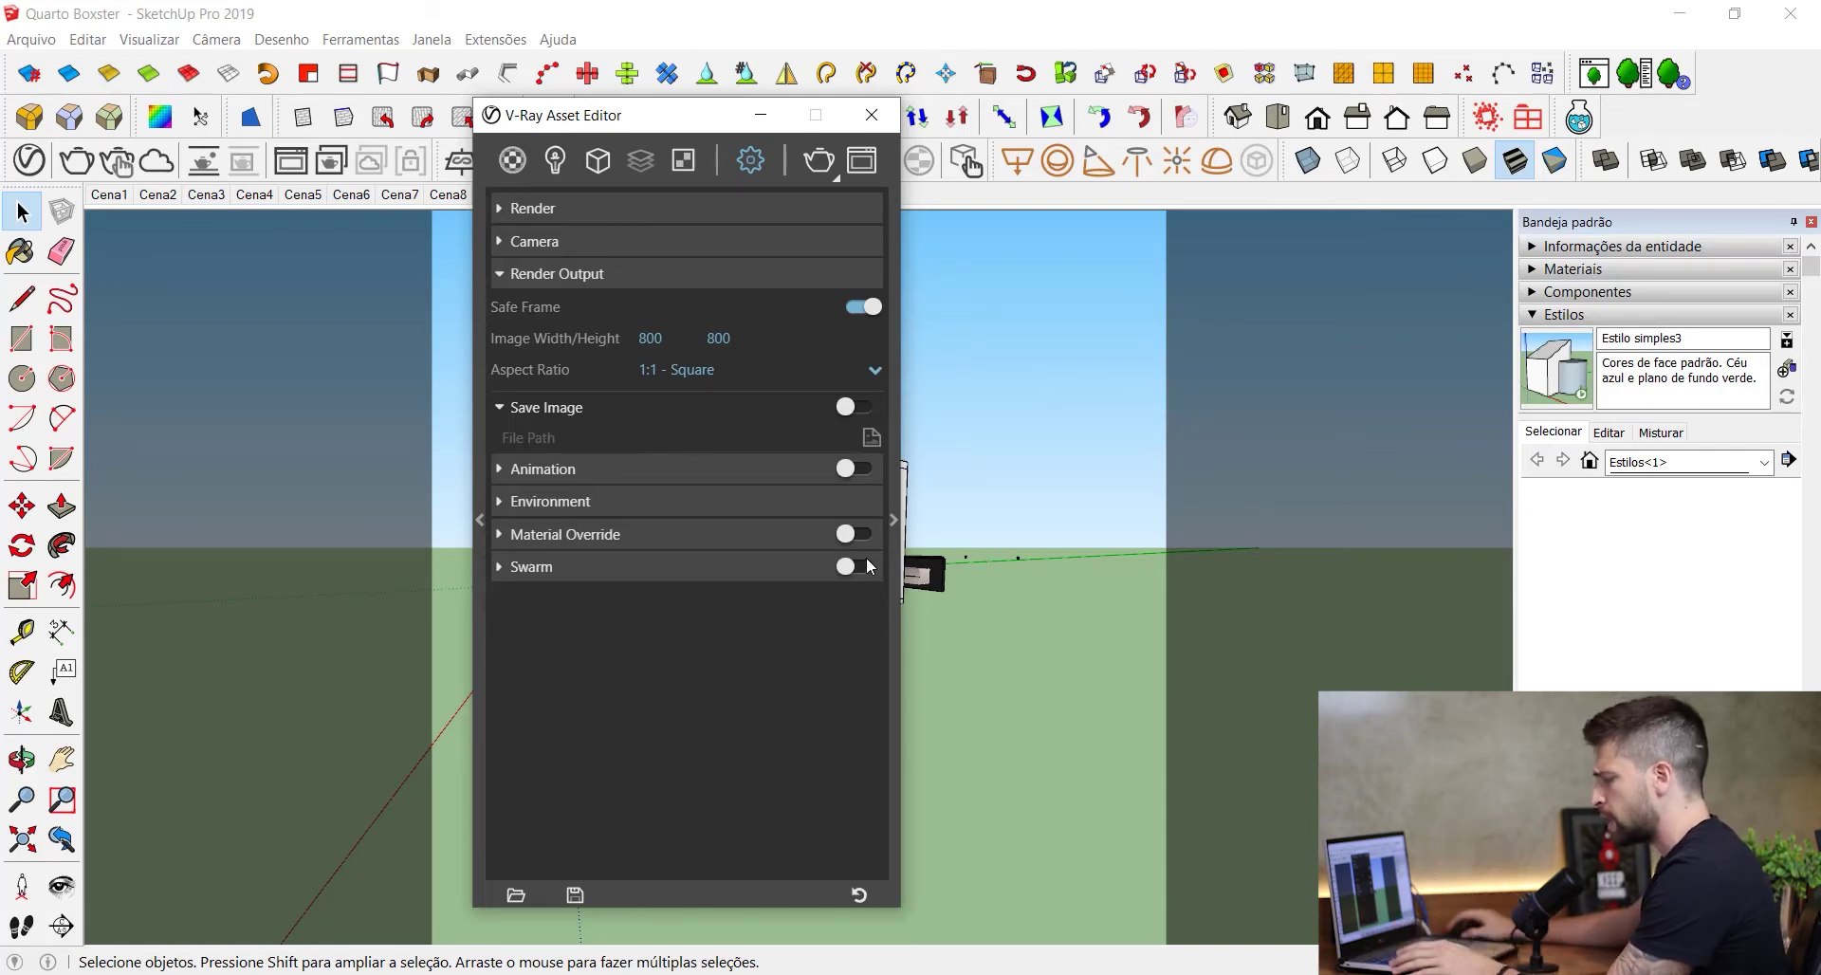
- Minimise the V-Ray Asset Editor and frame an interior view of the bed and bench within the square safe frame
click(759, 128)
middle_drag(797, 607, 755, 610)
scroll(756, 610, up, 10)
middle_drag(815, 531, 768, 441)
key(space)
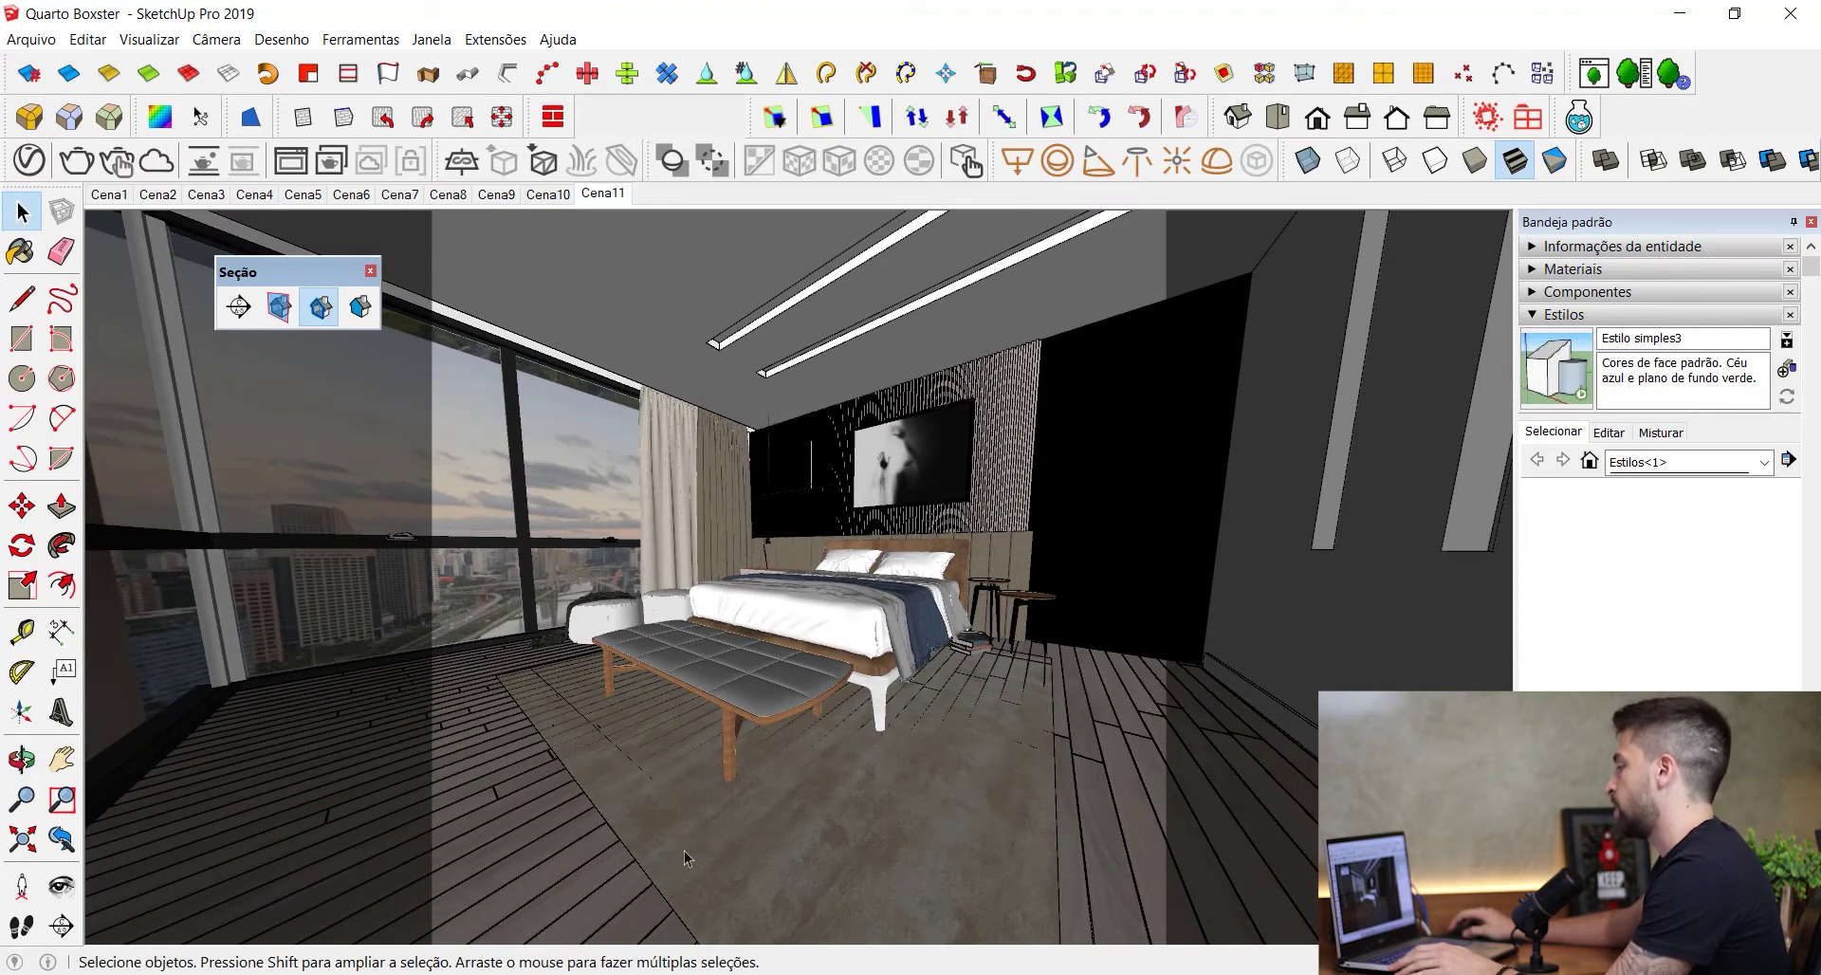
- Orbit the interior view around the bed and bench and set the camera's focal length to 25 mm
middle_drag(596, 384, 896, 580)
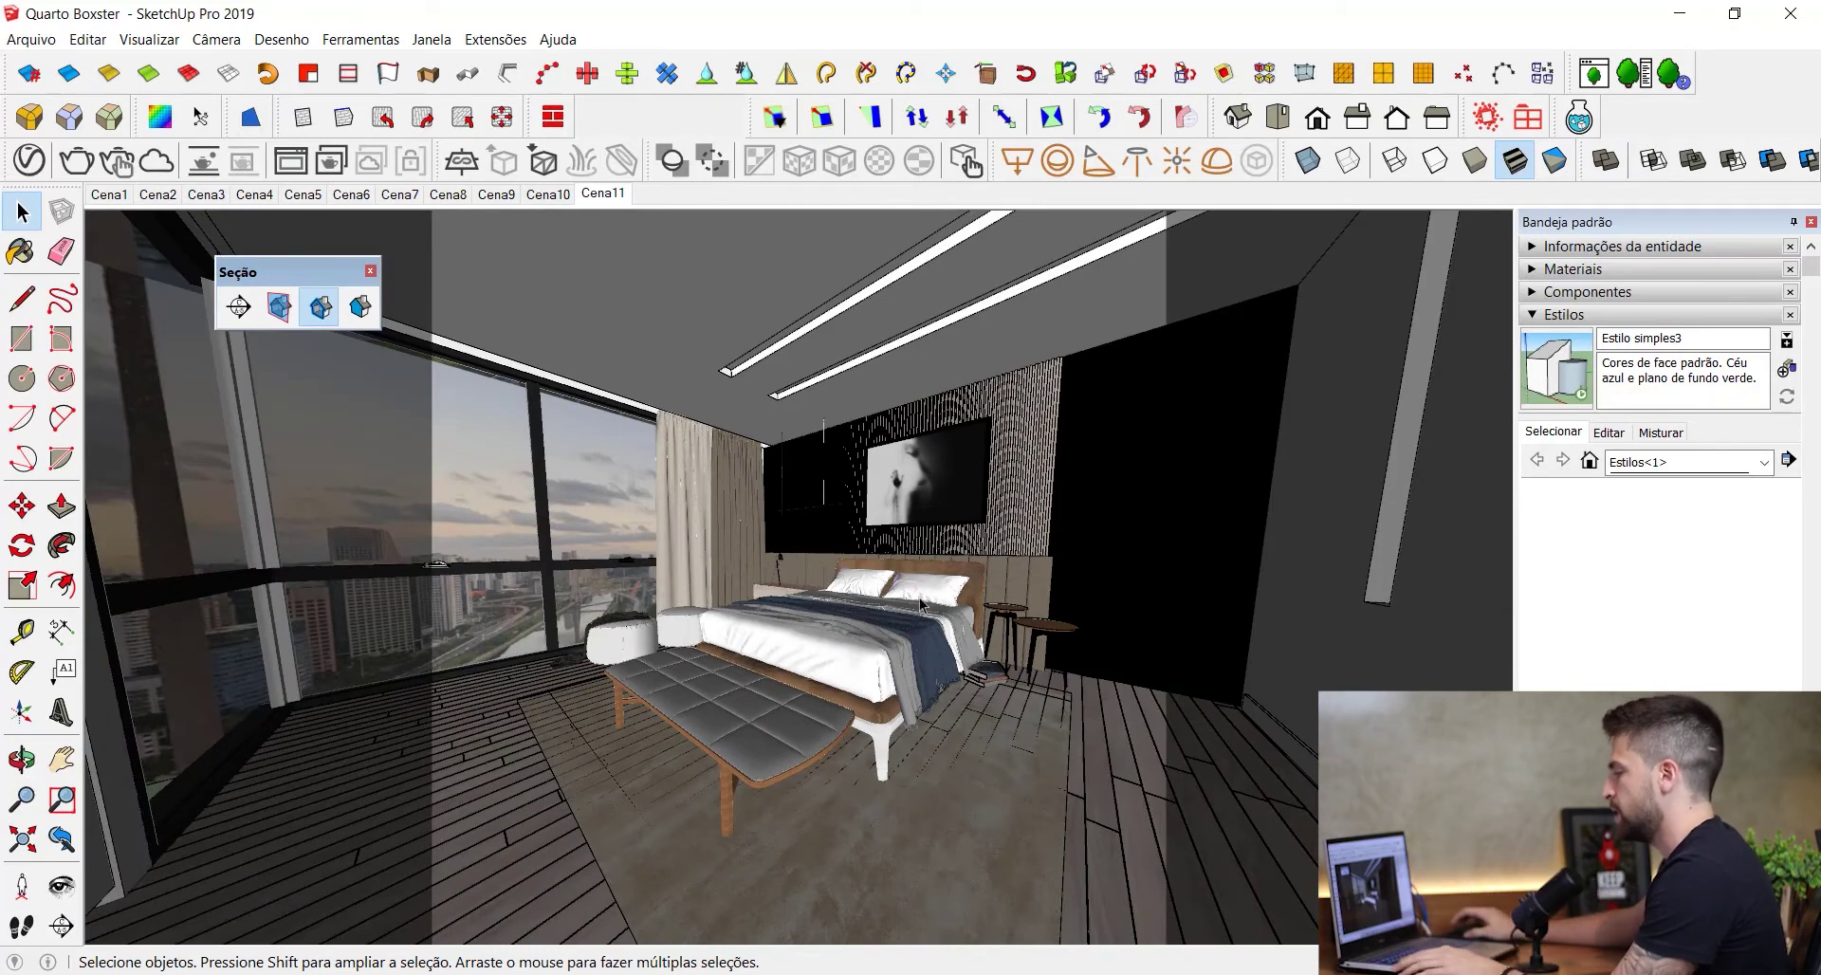
middle_drag(977, 681, 759, 685)
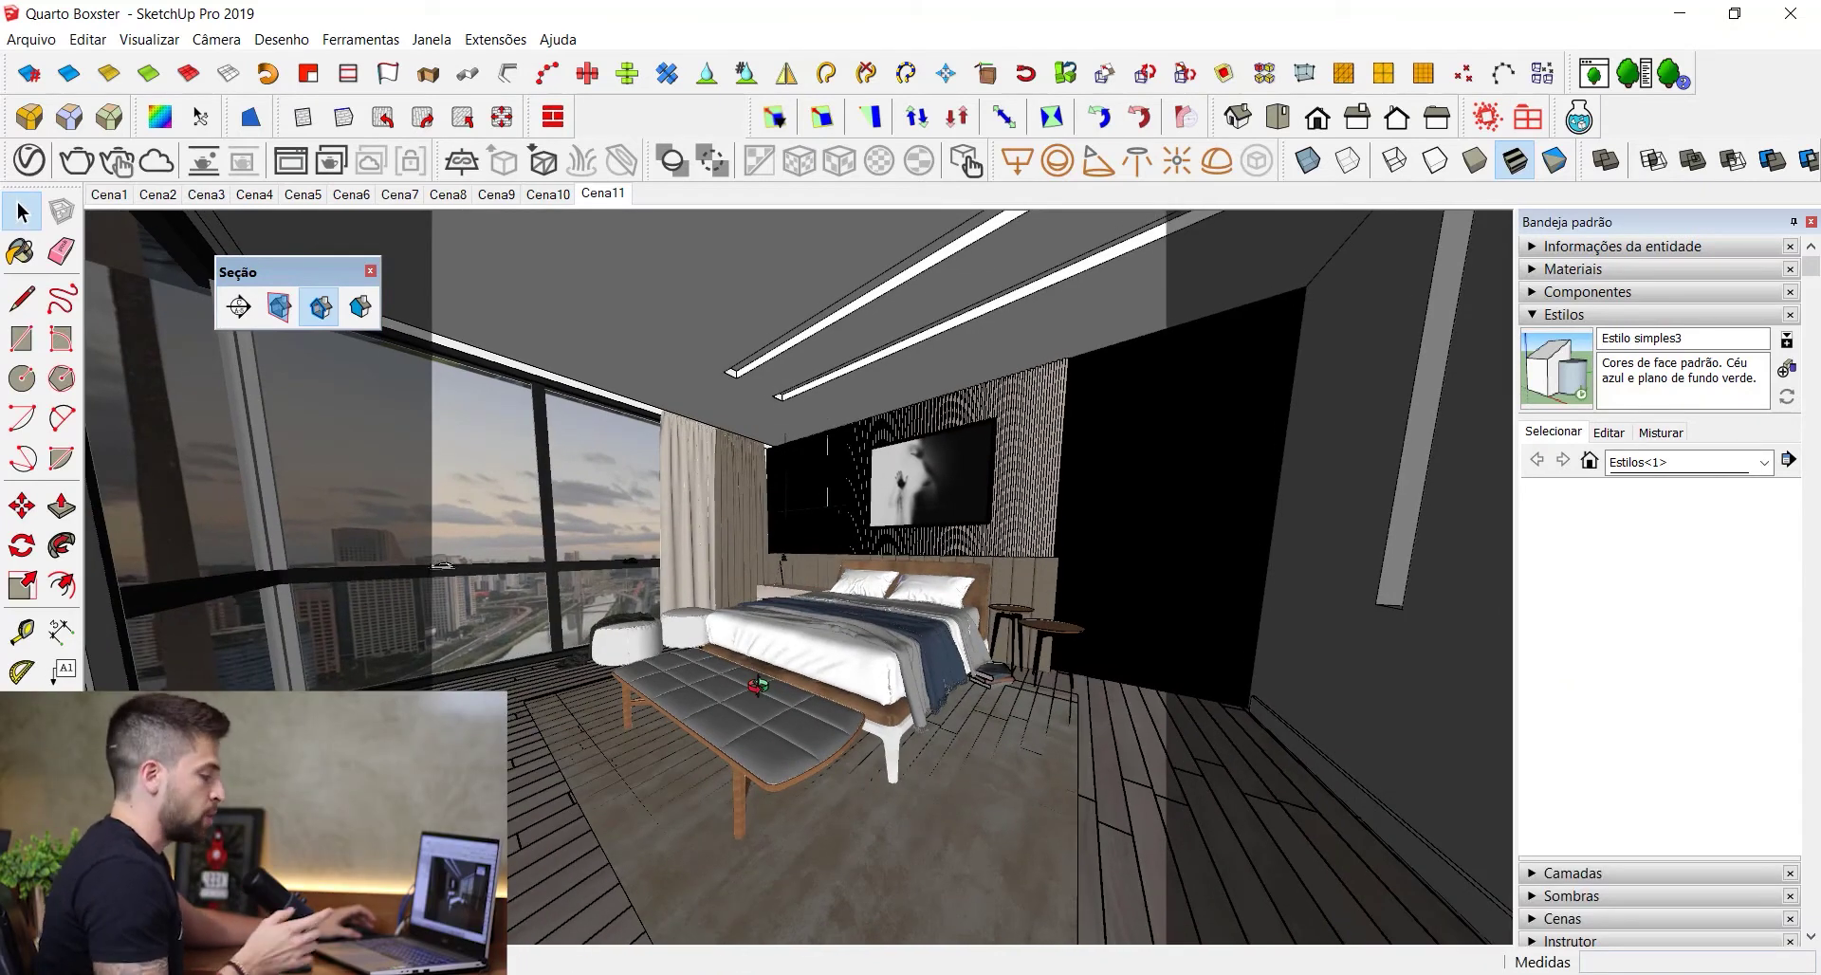
key(z)
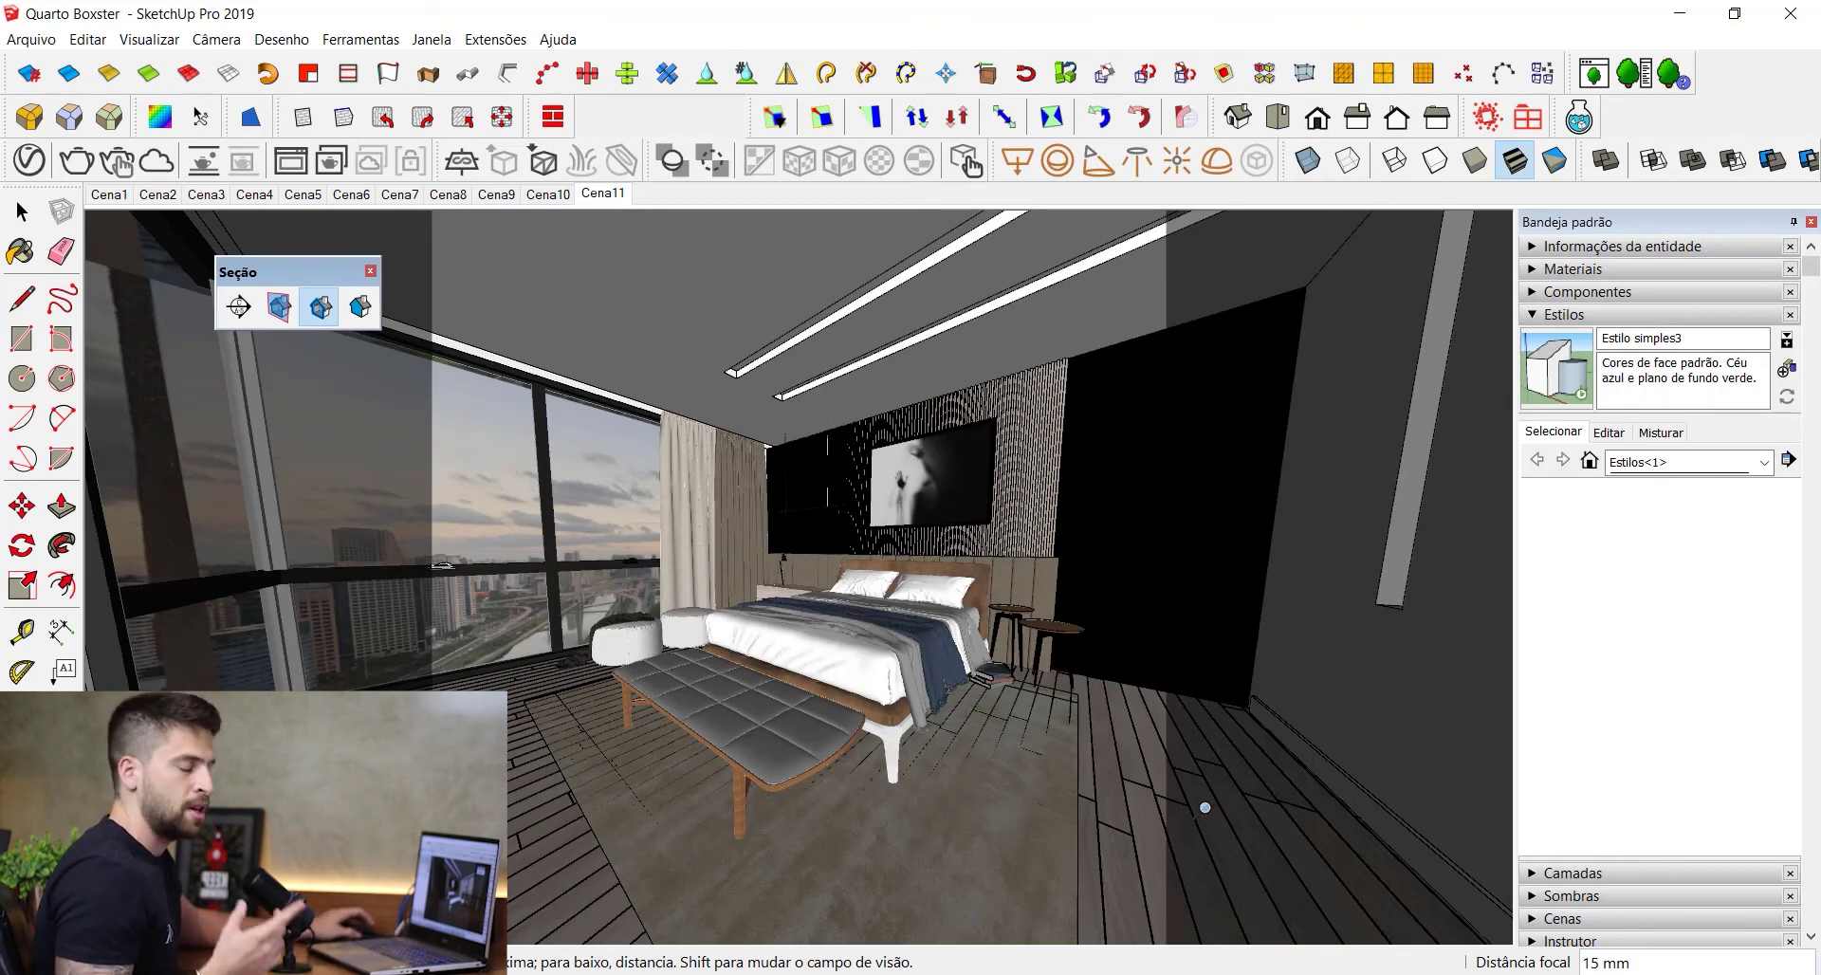
drag(1056, 742, 1032, 712)
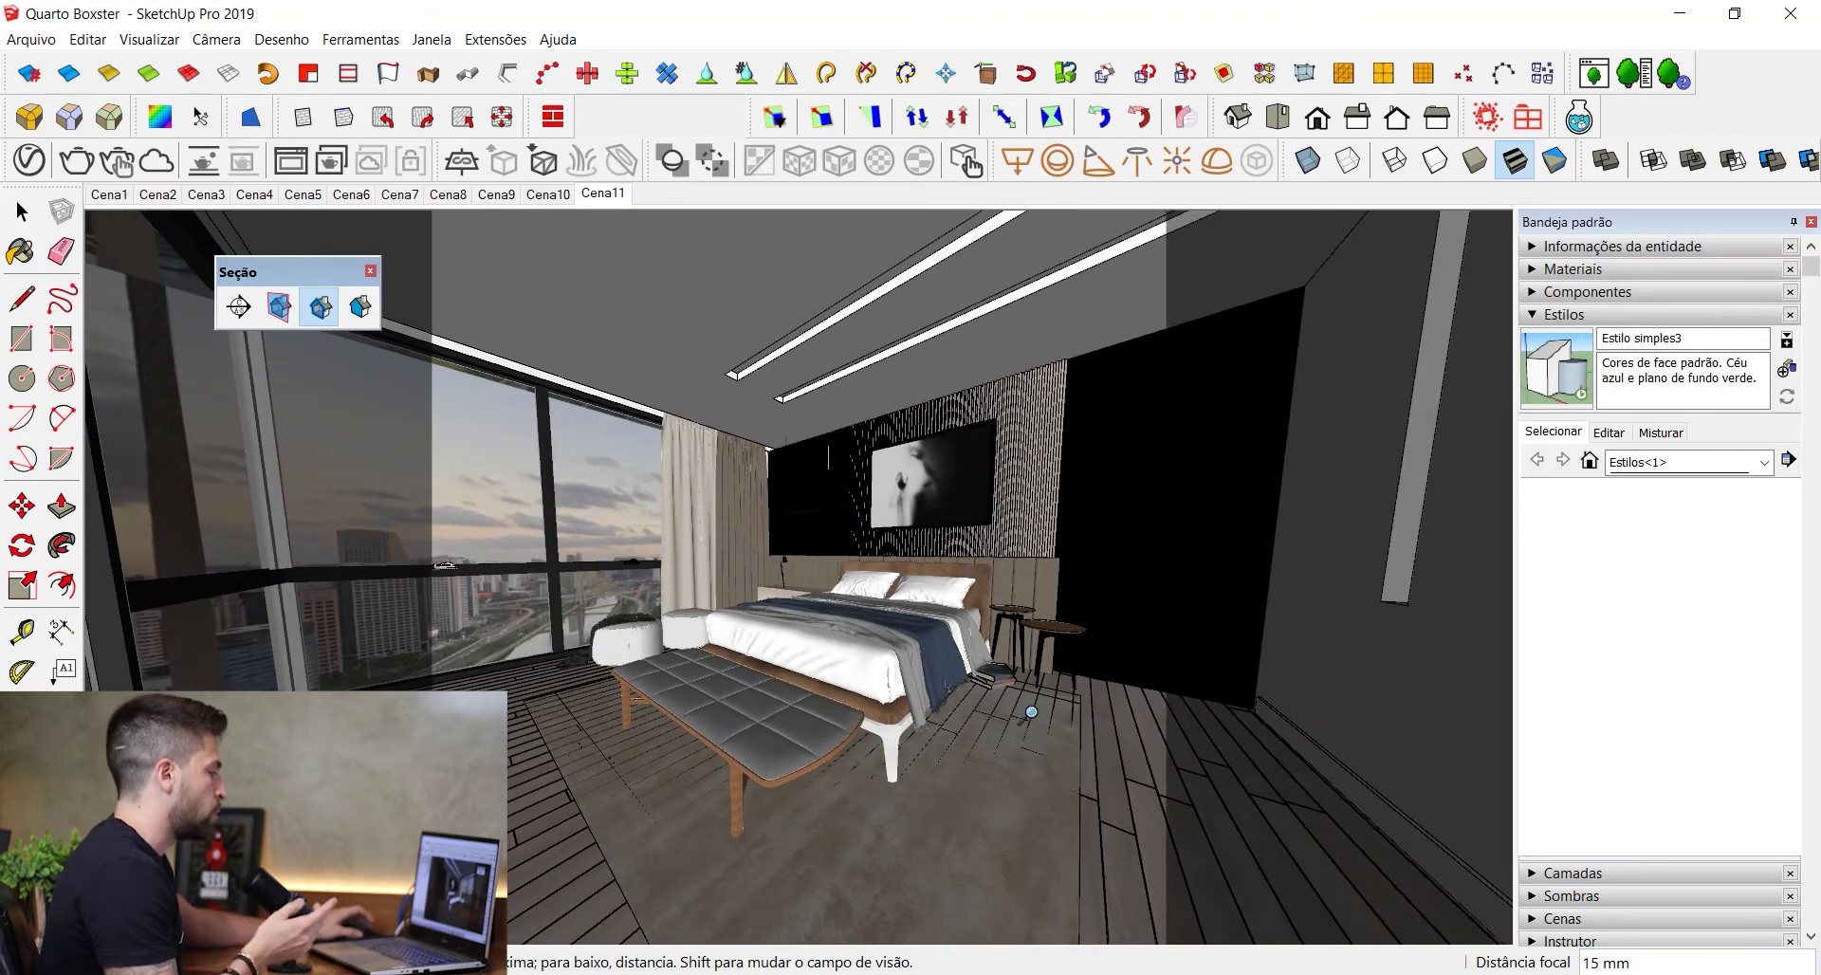
text(25)
key(Return)
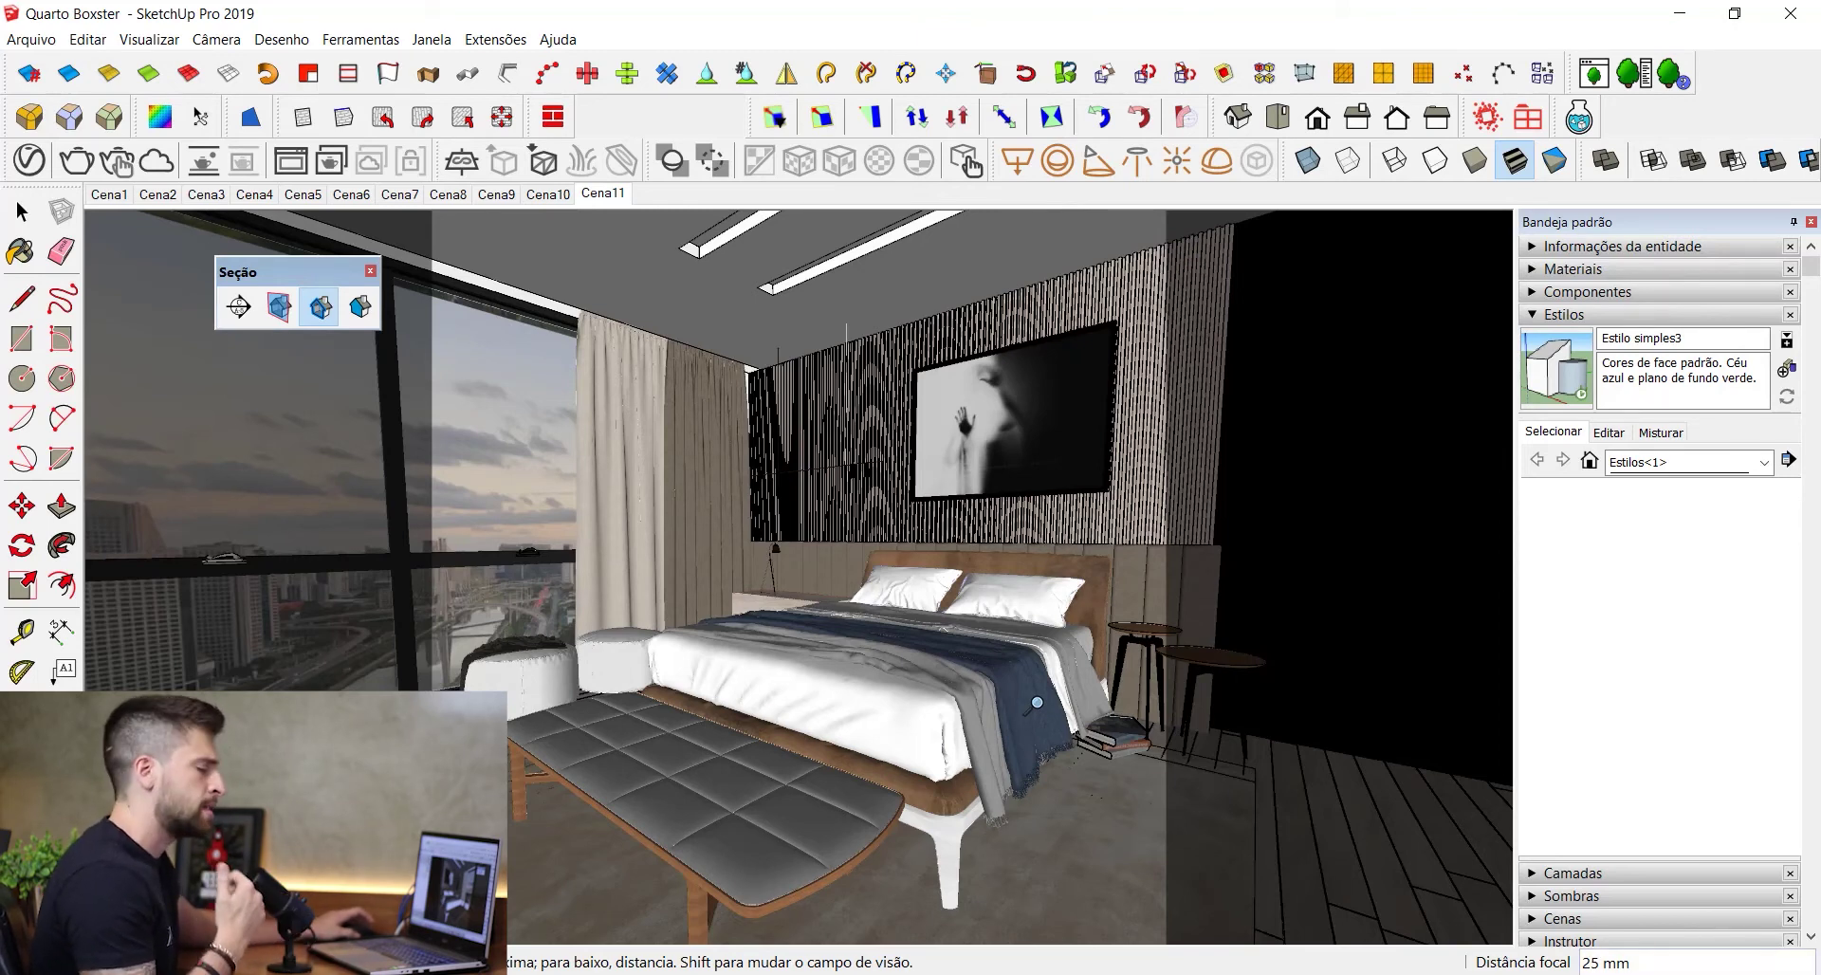
- Try a 25-degree field of view on the bed view, and set the focal length back to 25 mm
middle_drag(971, 651, 937, 612)
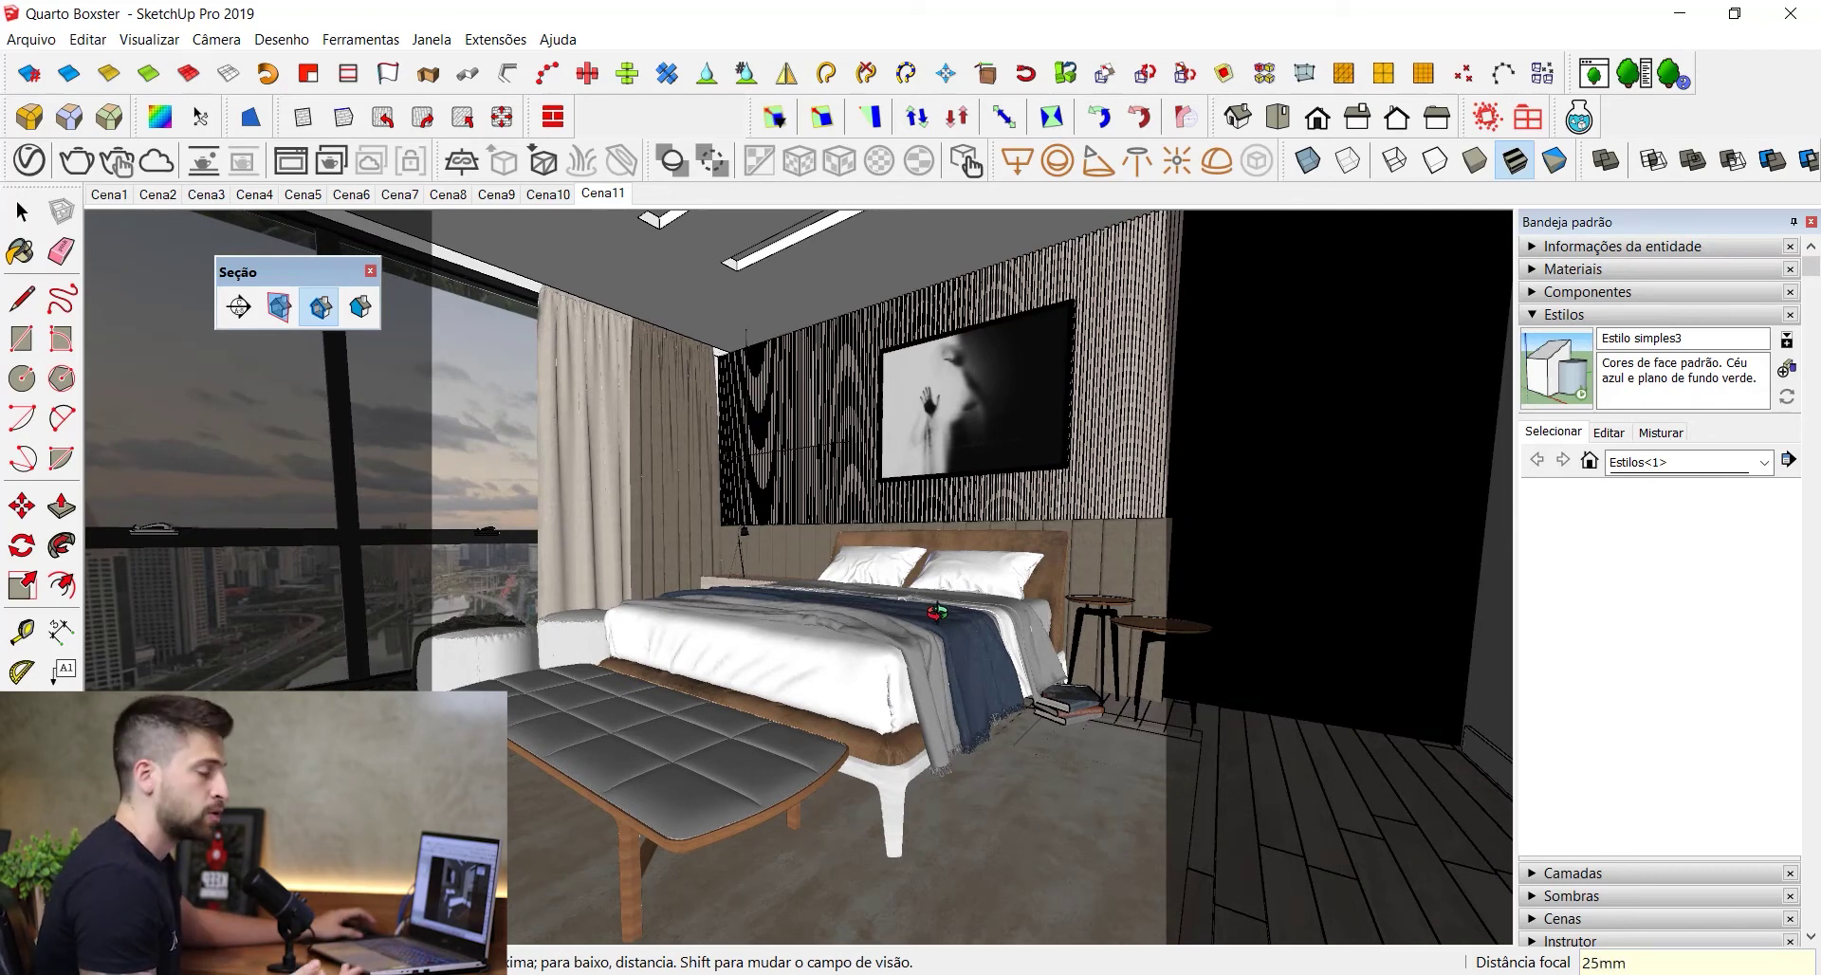
scroll(903, 588, up, 1)
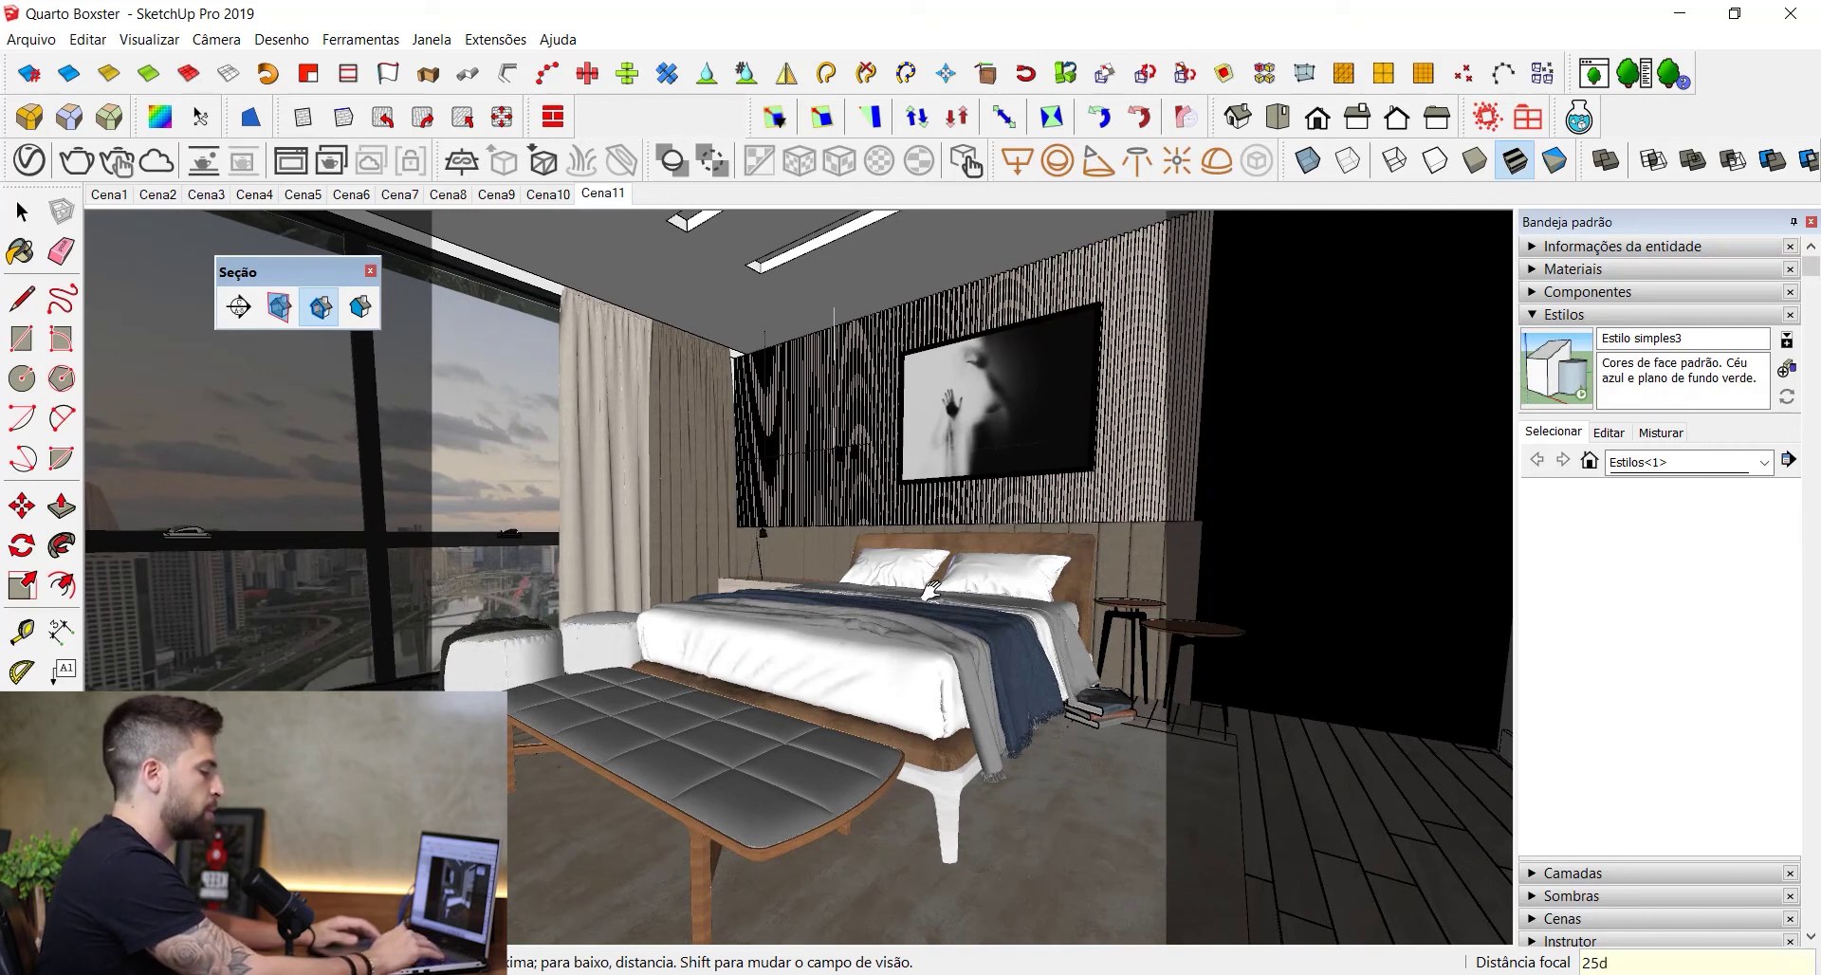
scroll(932, 588, up, 4)
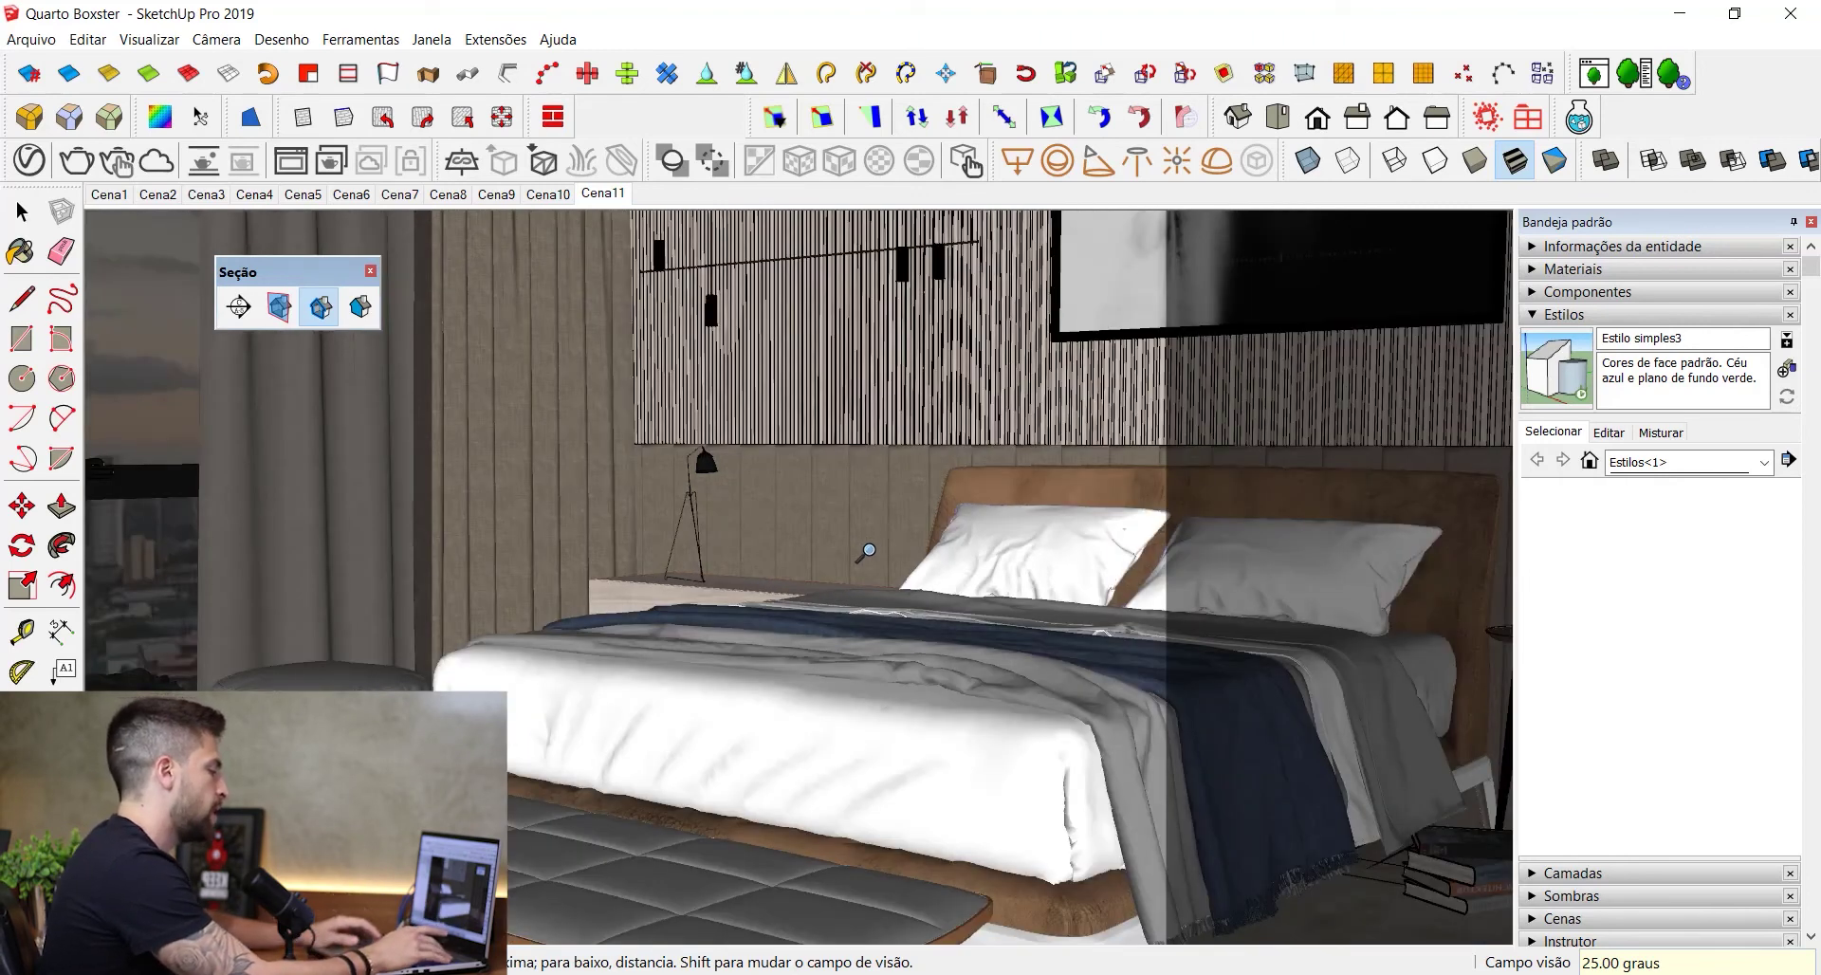
text(25mm)
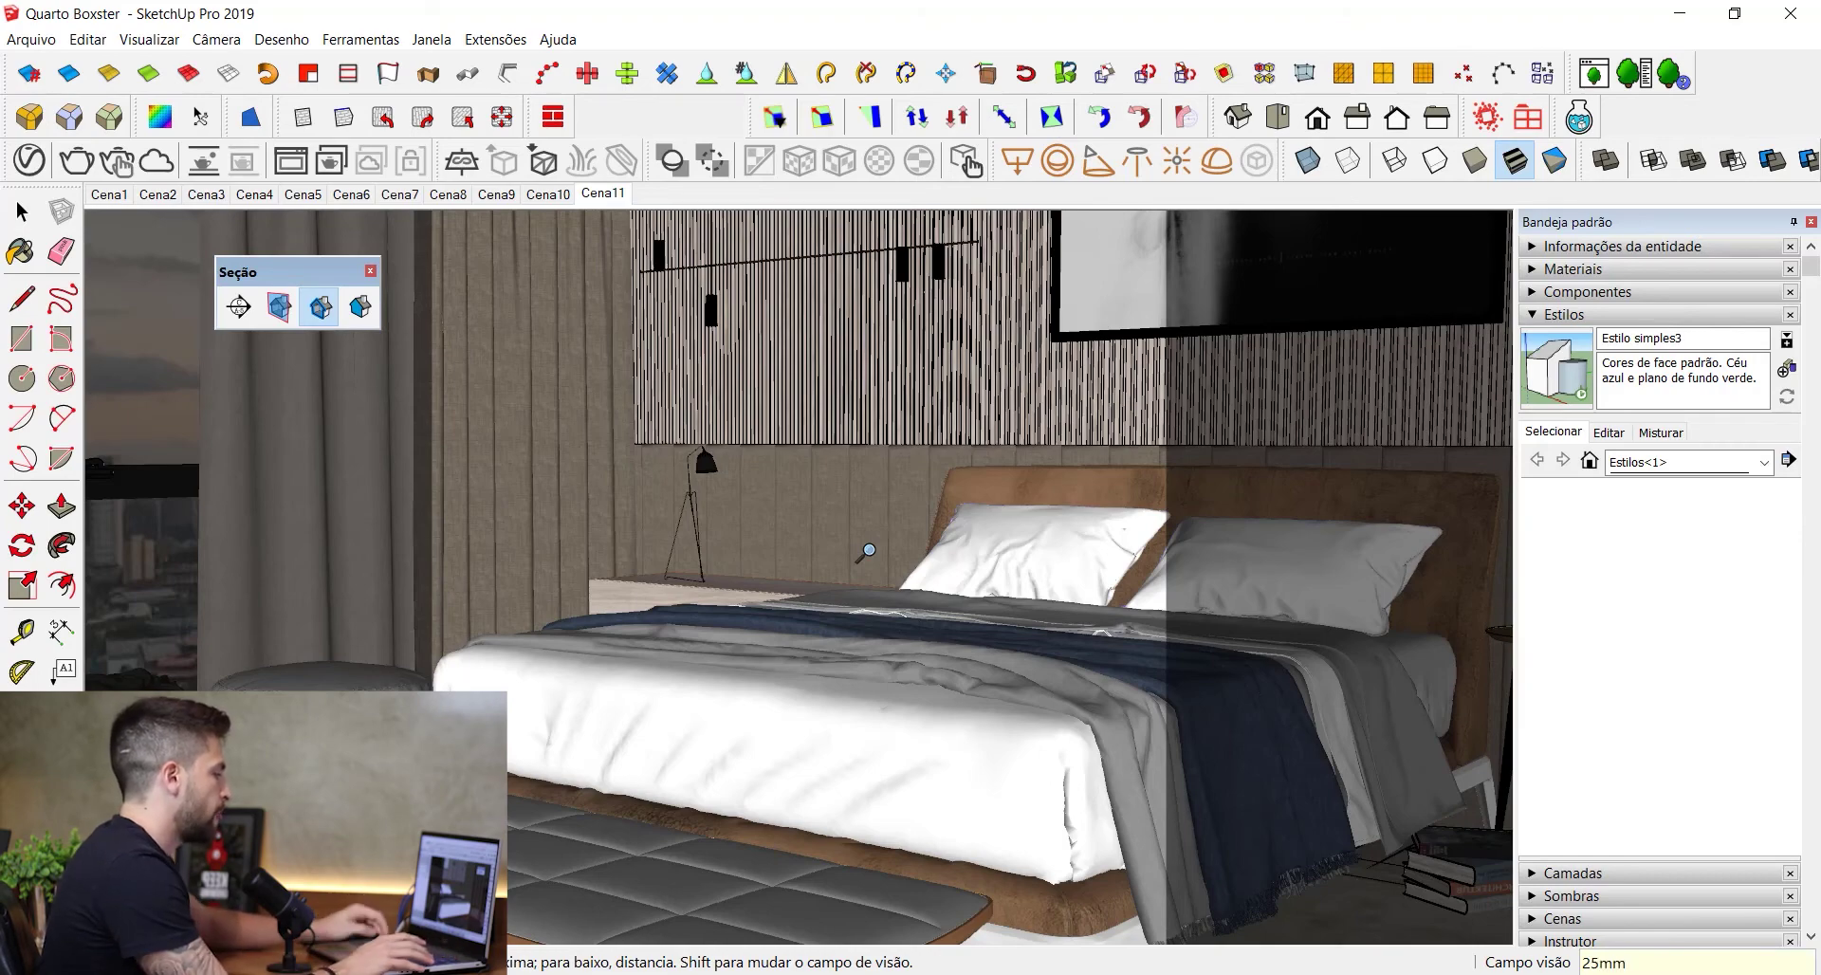
key(Return)
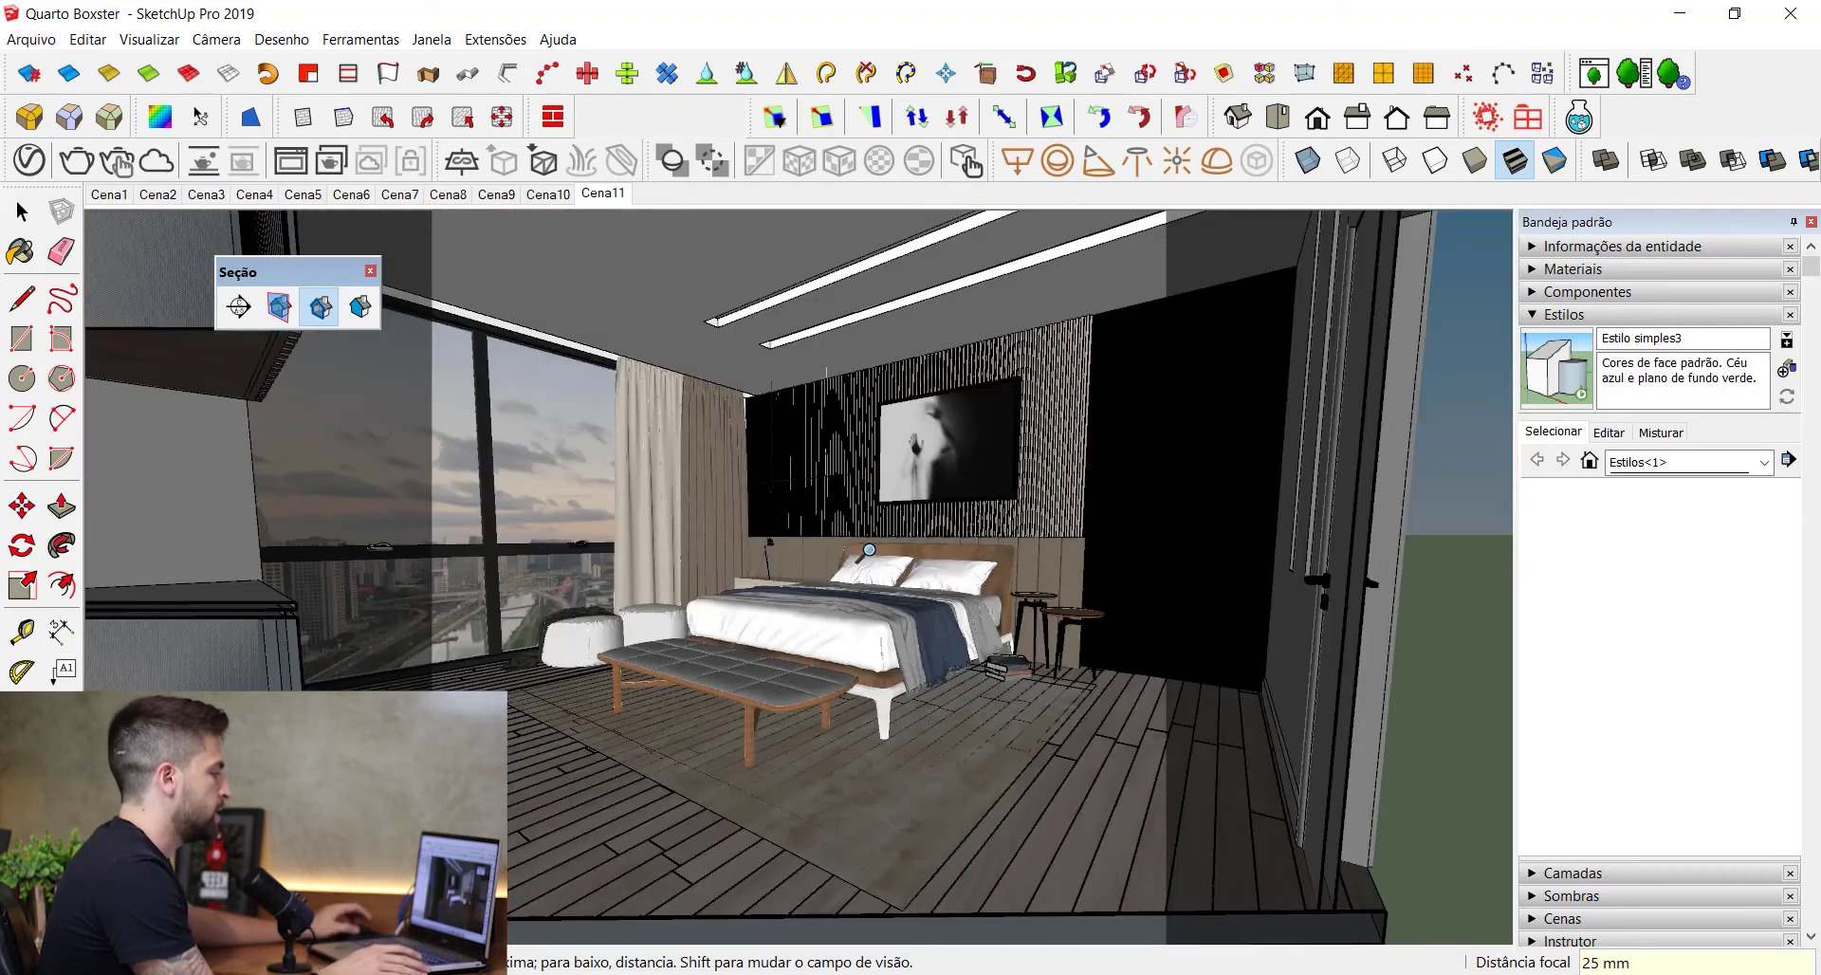
- Bring the camera closer to the bed and bench and set the focal length to 30 mm
scroll(868, 550, up, 3)
shift+middle_drag(869, 550, 829, 455)
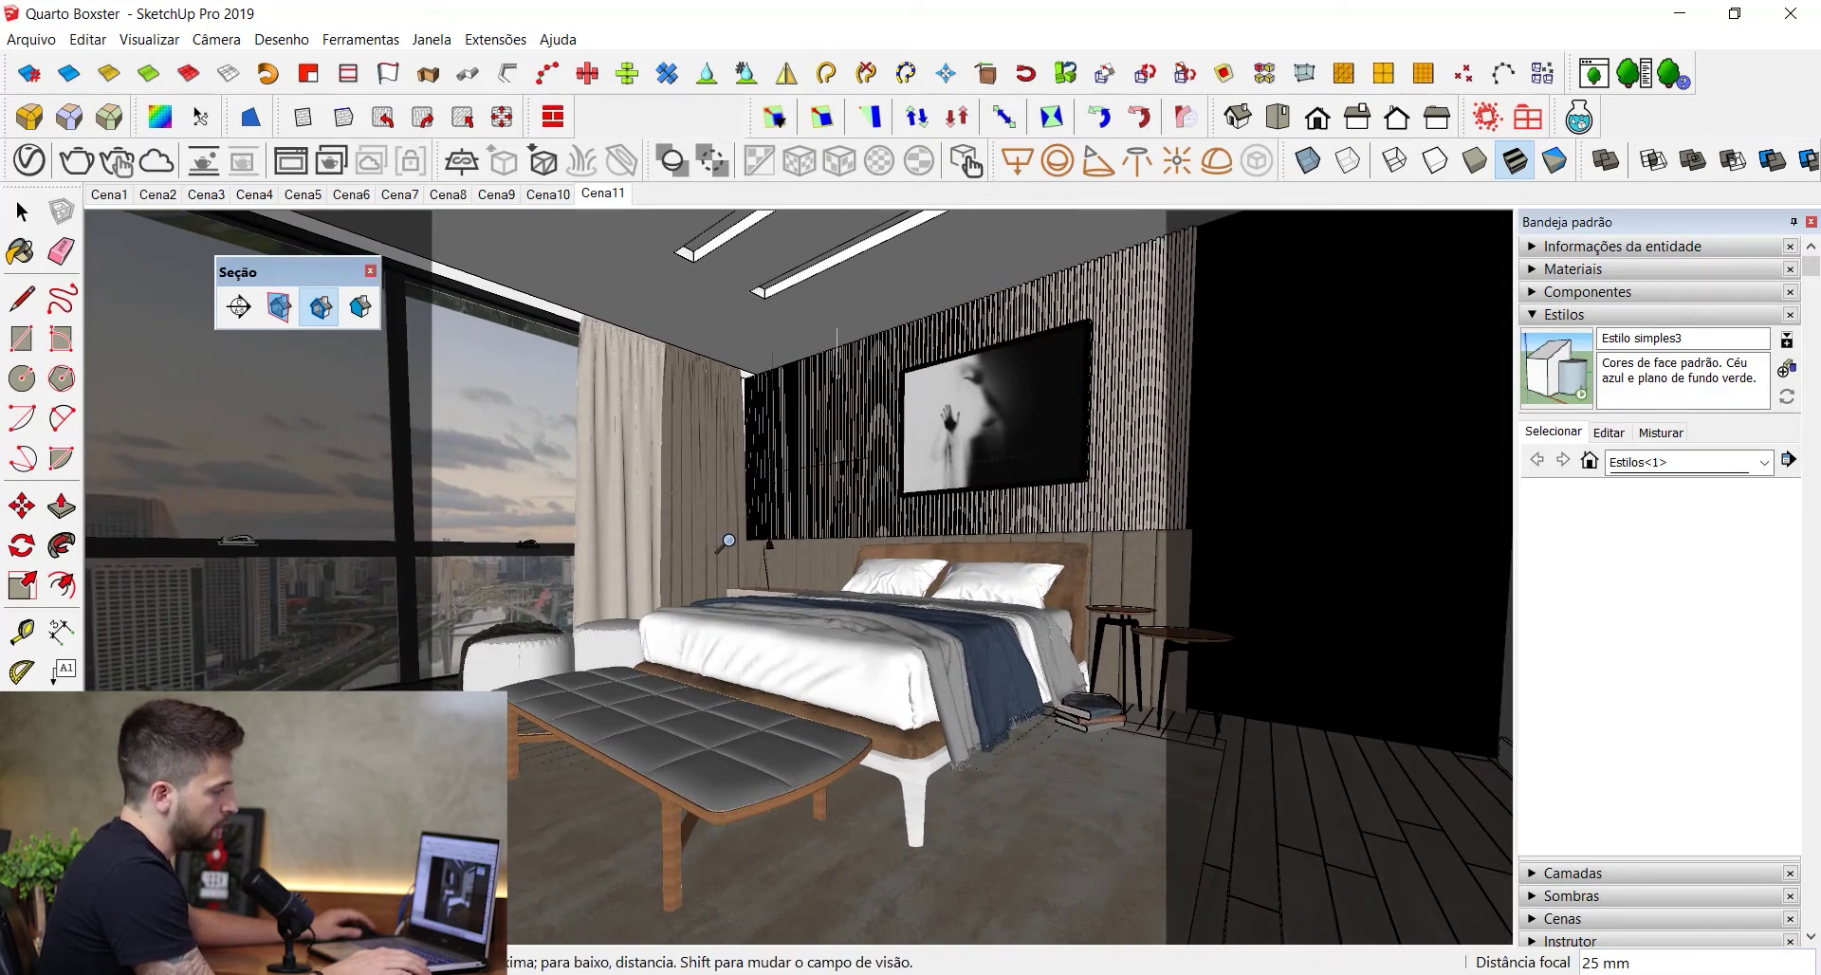
middle_drag(726, 446, 768, 451)
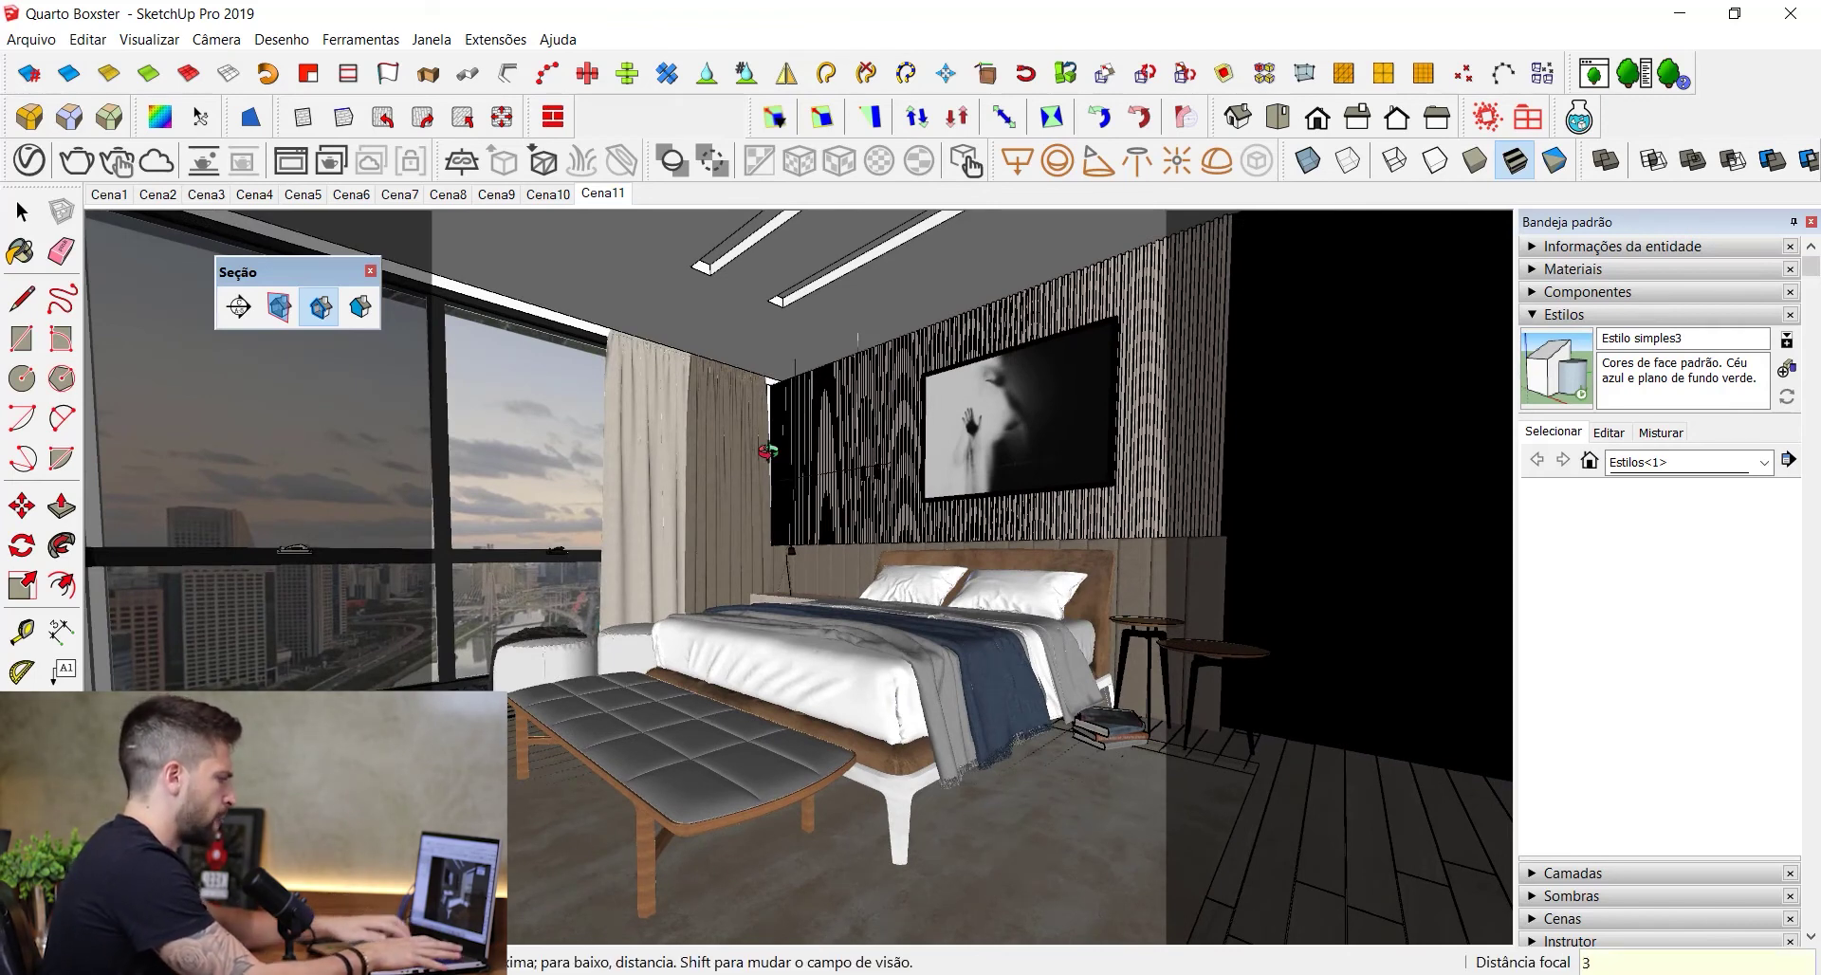
text(30)
key(Return)
- Fine-tune the camera angle and distance to compose the bed, bench and headboard wall within the square safe frame
mouse_move(848, 458)
middle_down()
mouse_move(891, 430)
mouse_move(872, 462)
middle_up()
key(z)
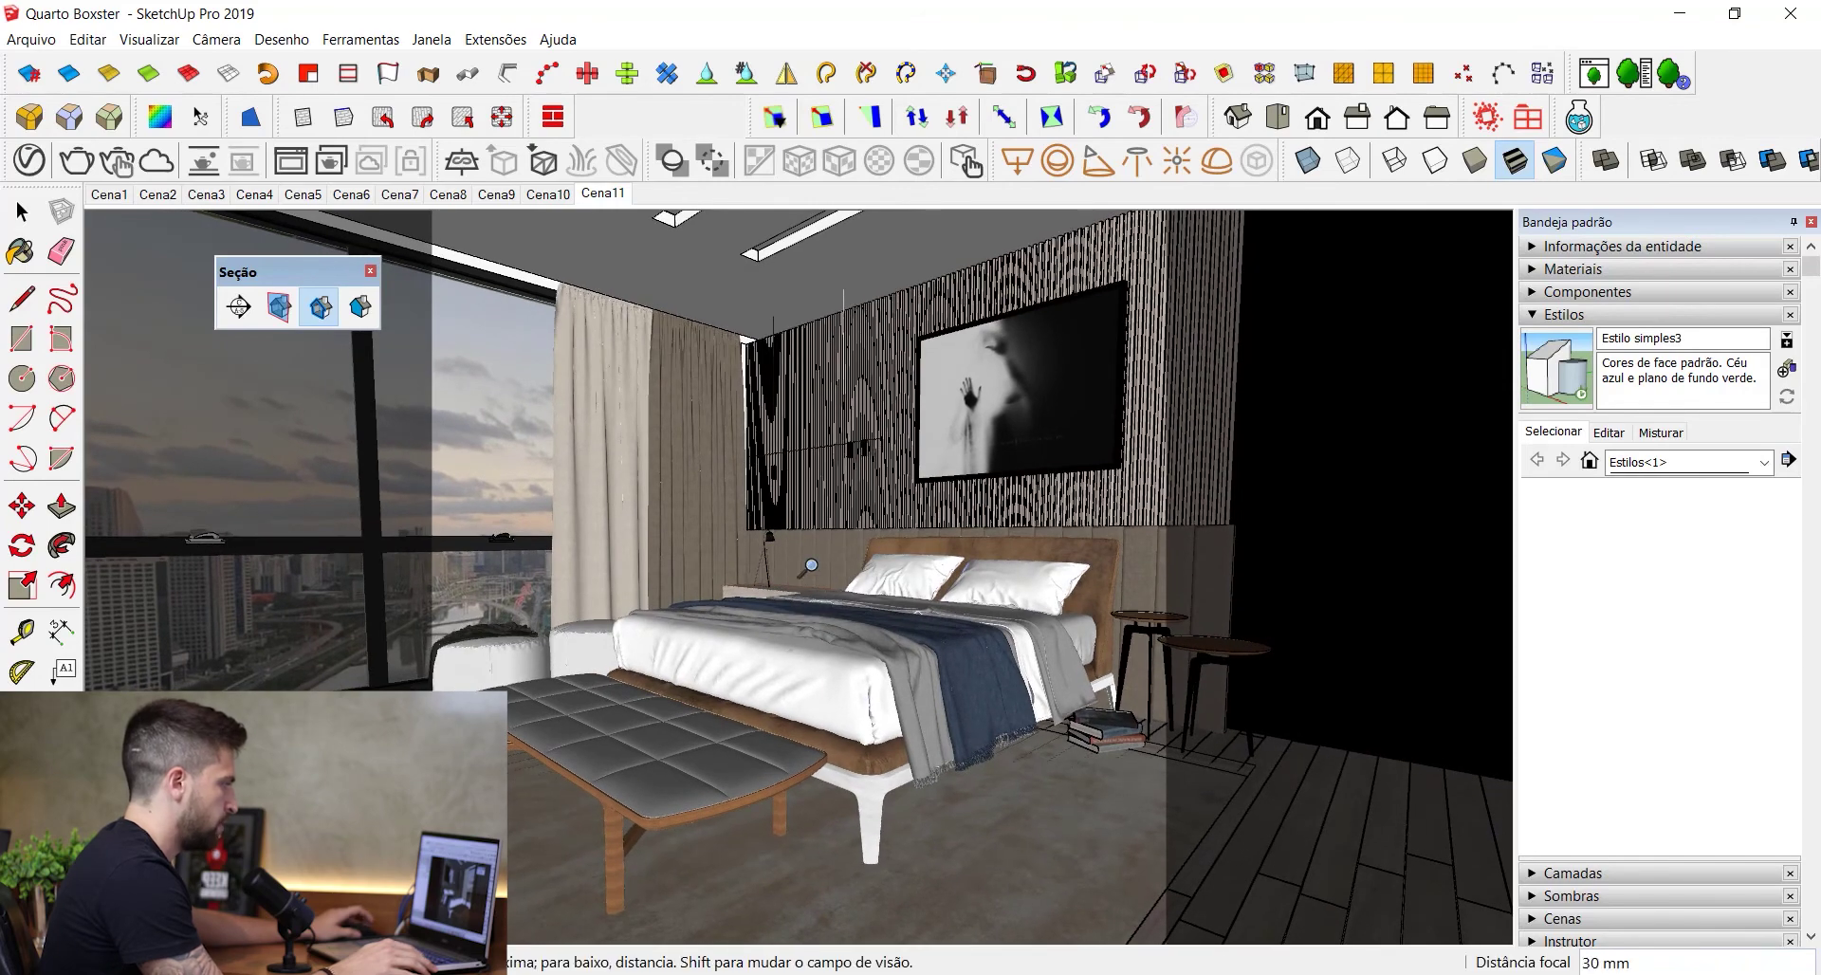
middle_drag(868, 709, 860, 622)
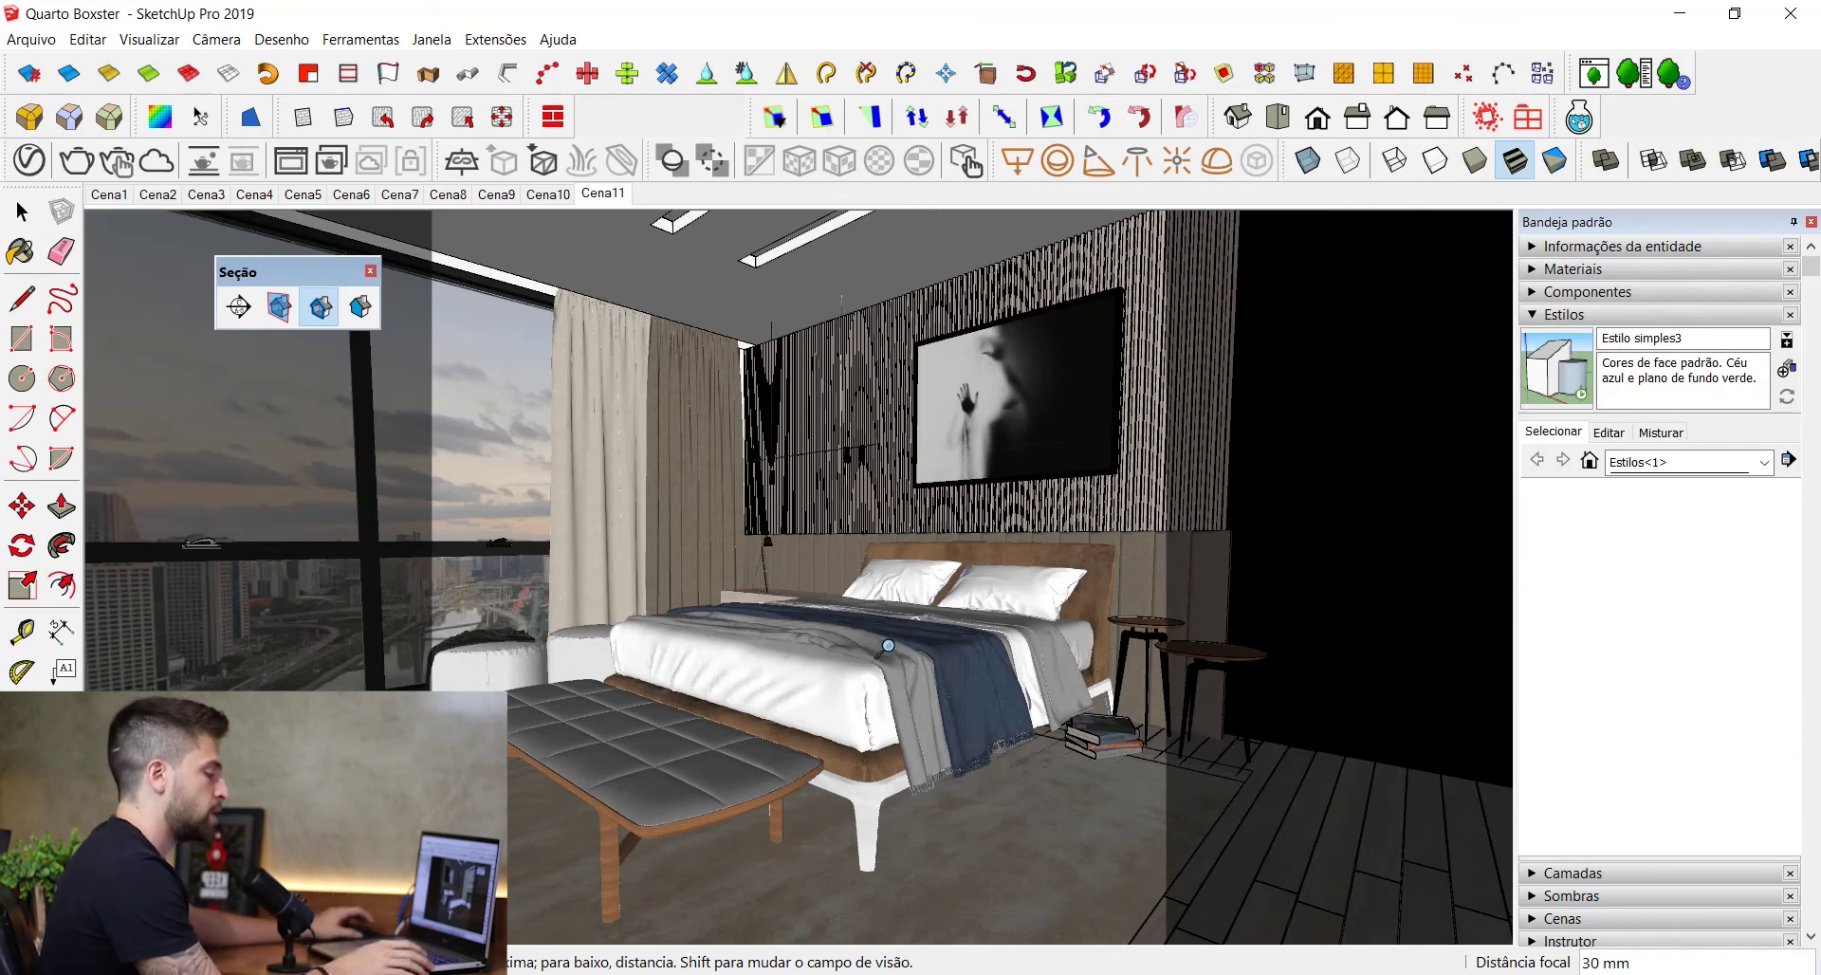
middle_drag(856, 619, 857, 617)
key(z)
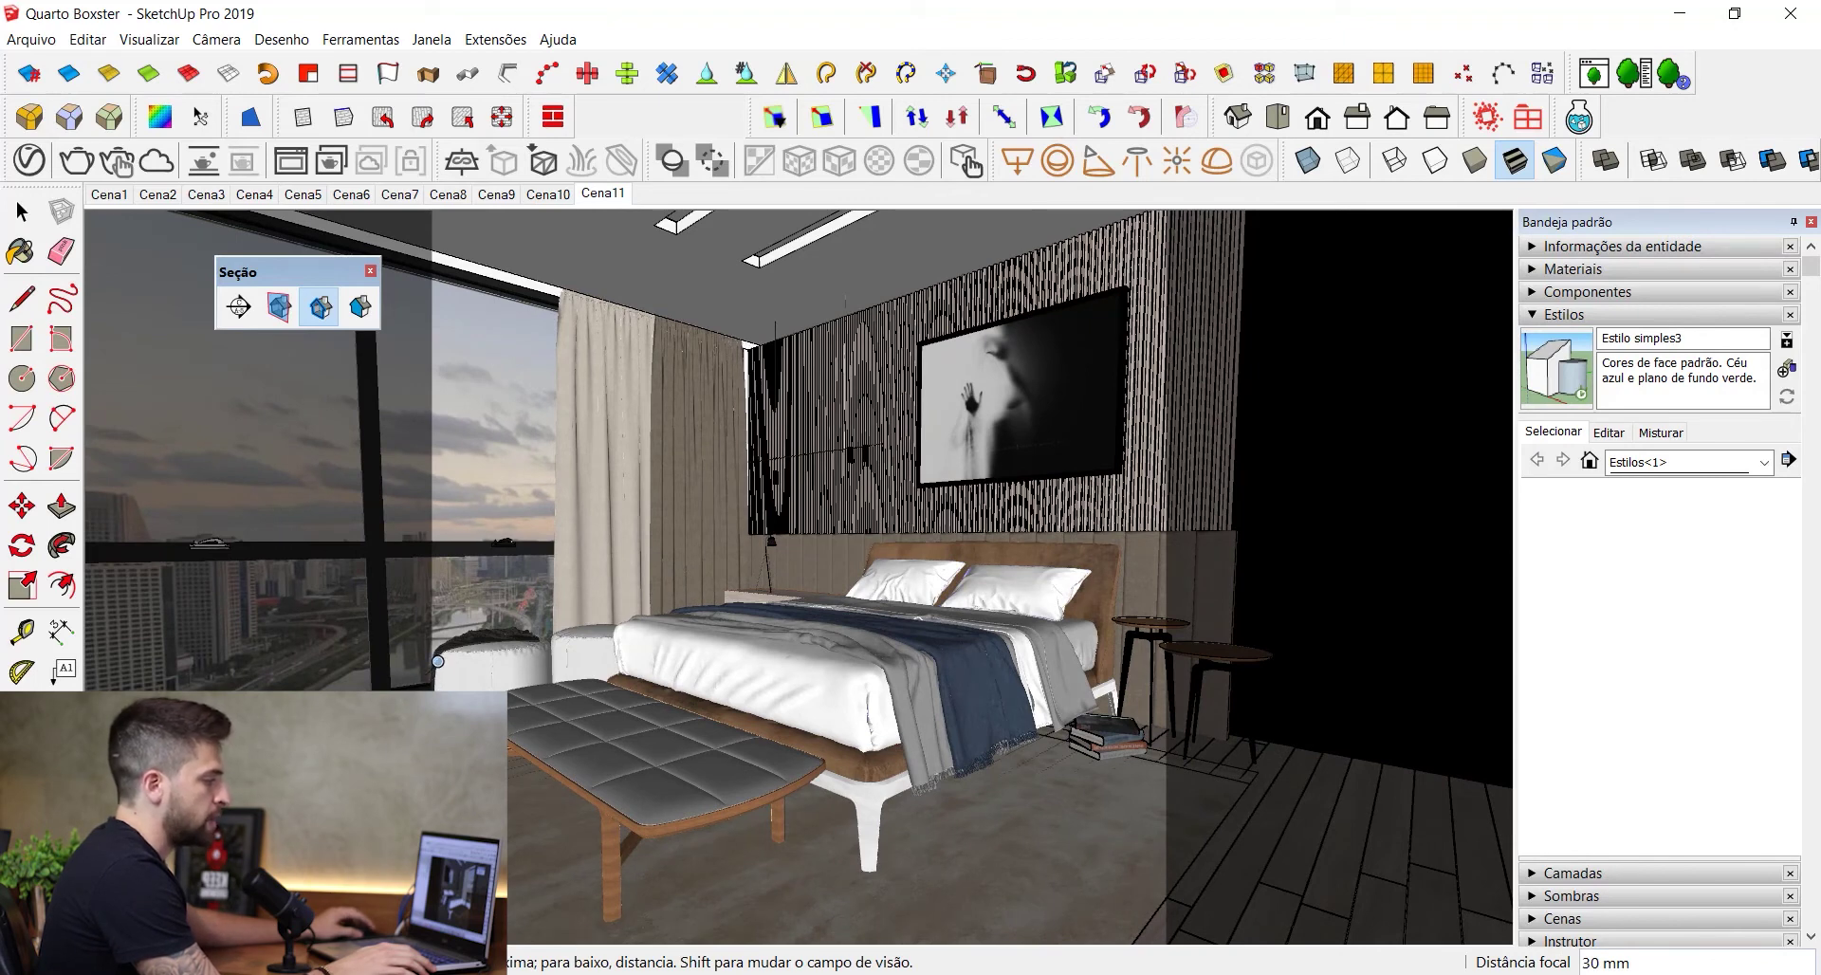
scroll(830, 554, up, 3)
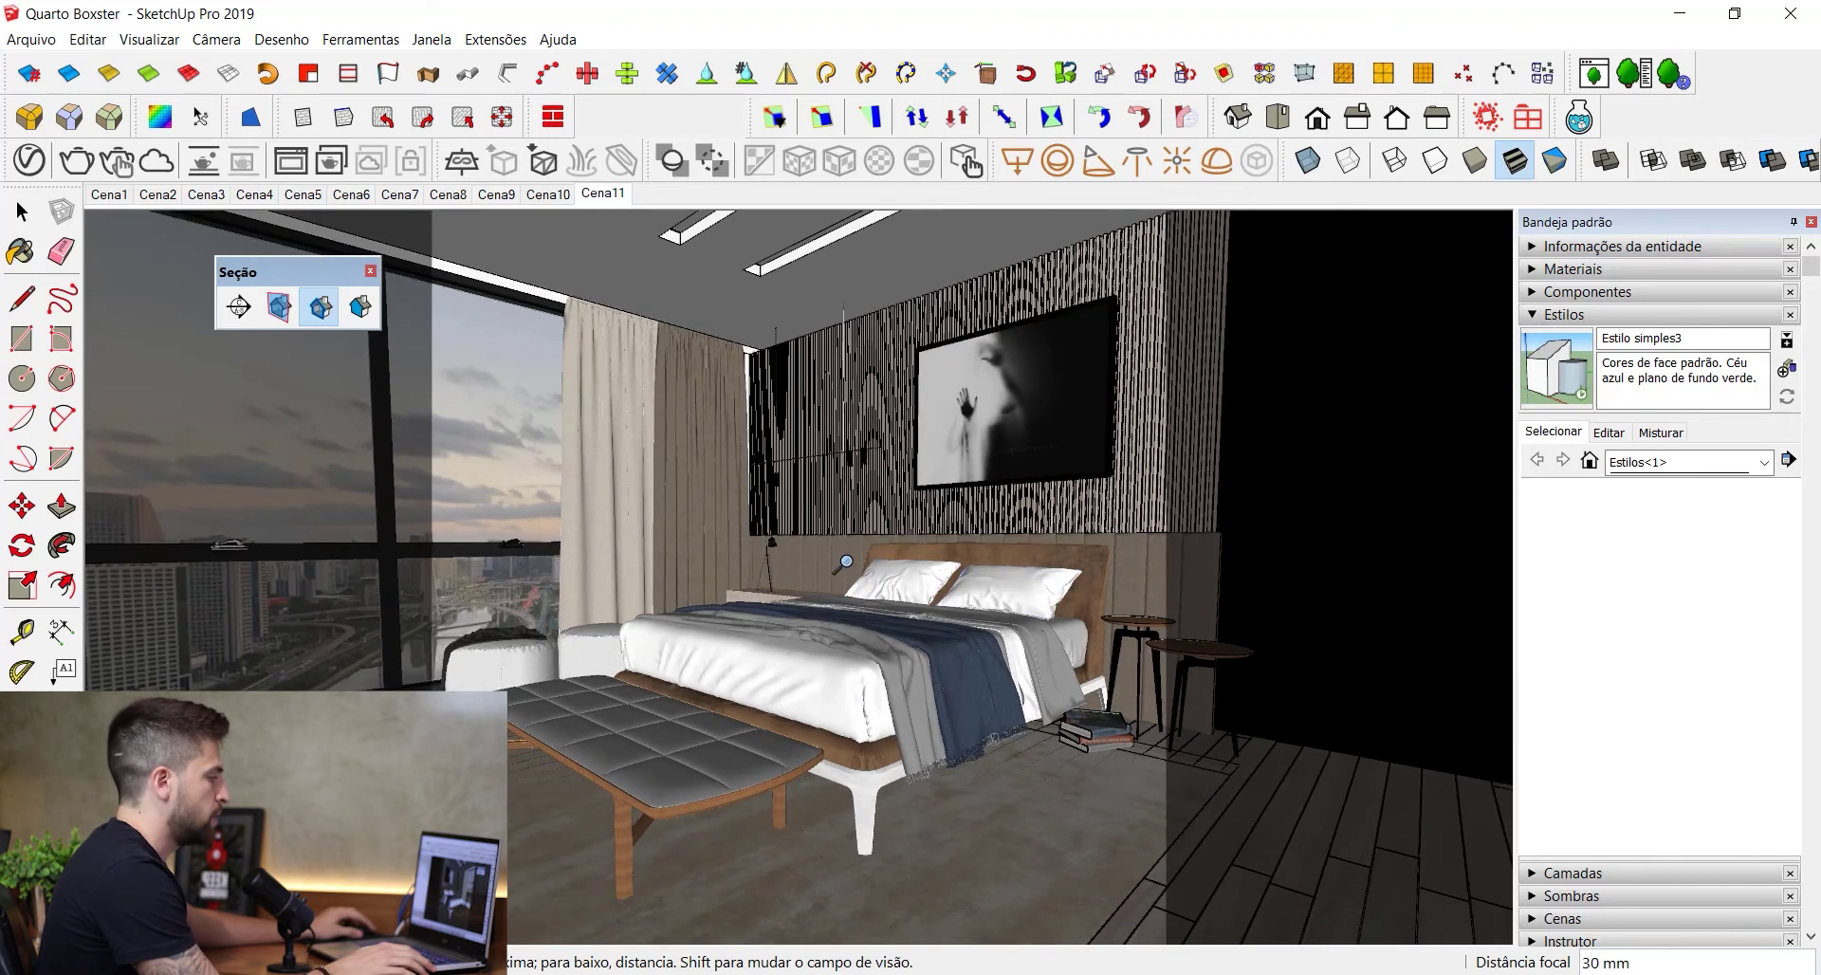
mouse_move(834, 557)
middle_down()
mouse_move(855, 567)
mouse_move(836, 559)
middle_up()
shift+middle_drag(844, 557, 883, 539)
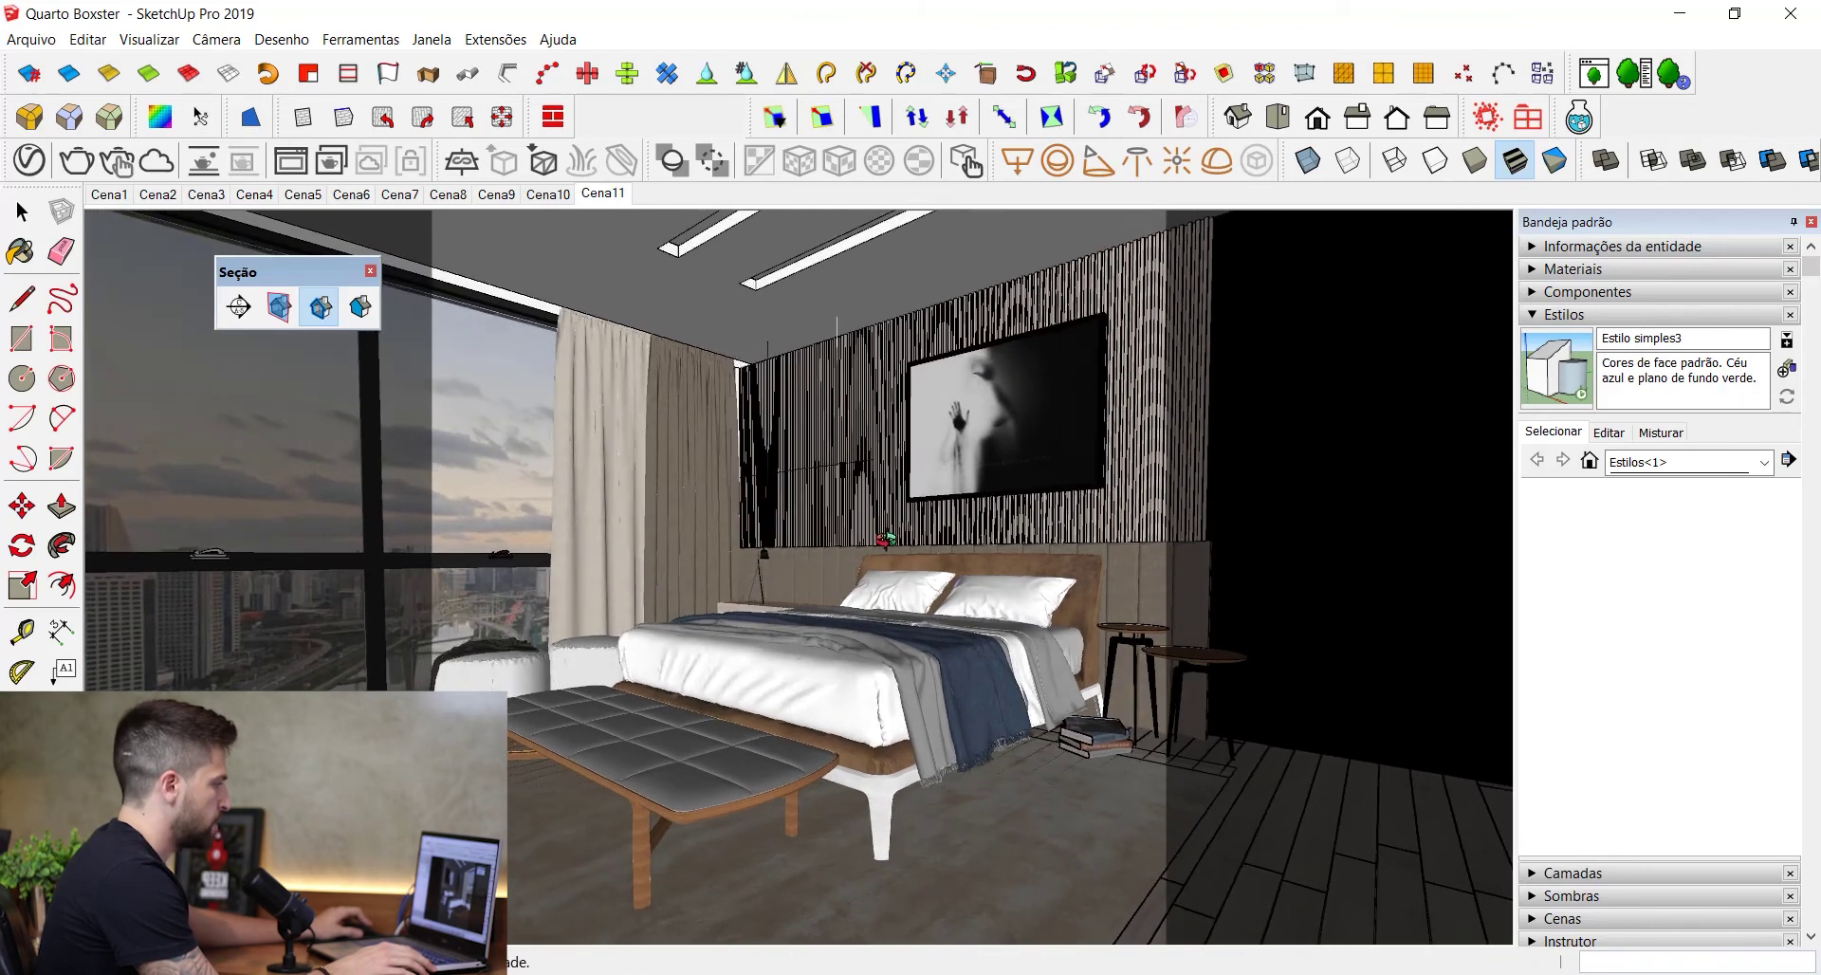
scroll(877, 533, down, 4)
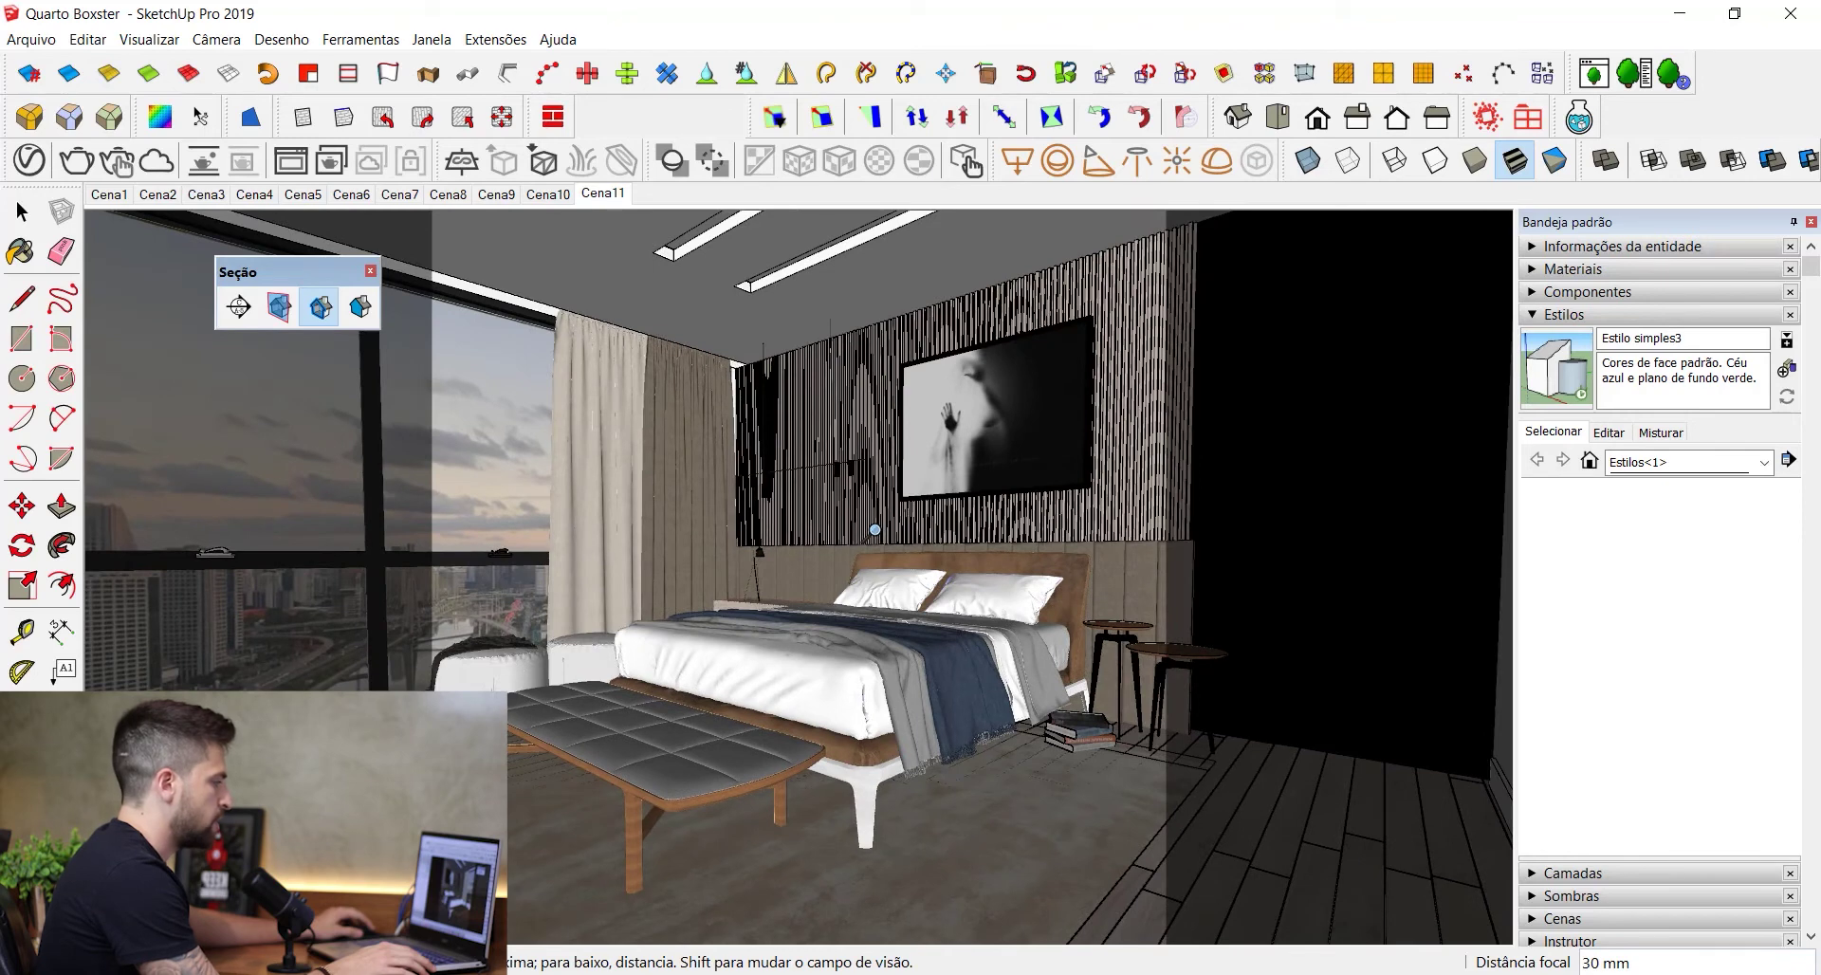
scroll(871, 527, up, 1)
middle_drag(873, 523, 867, 528)
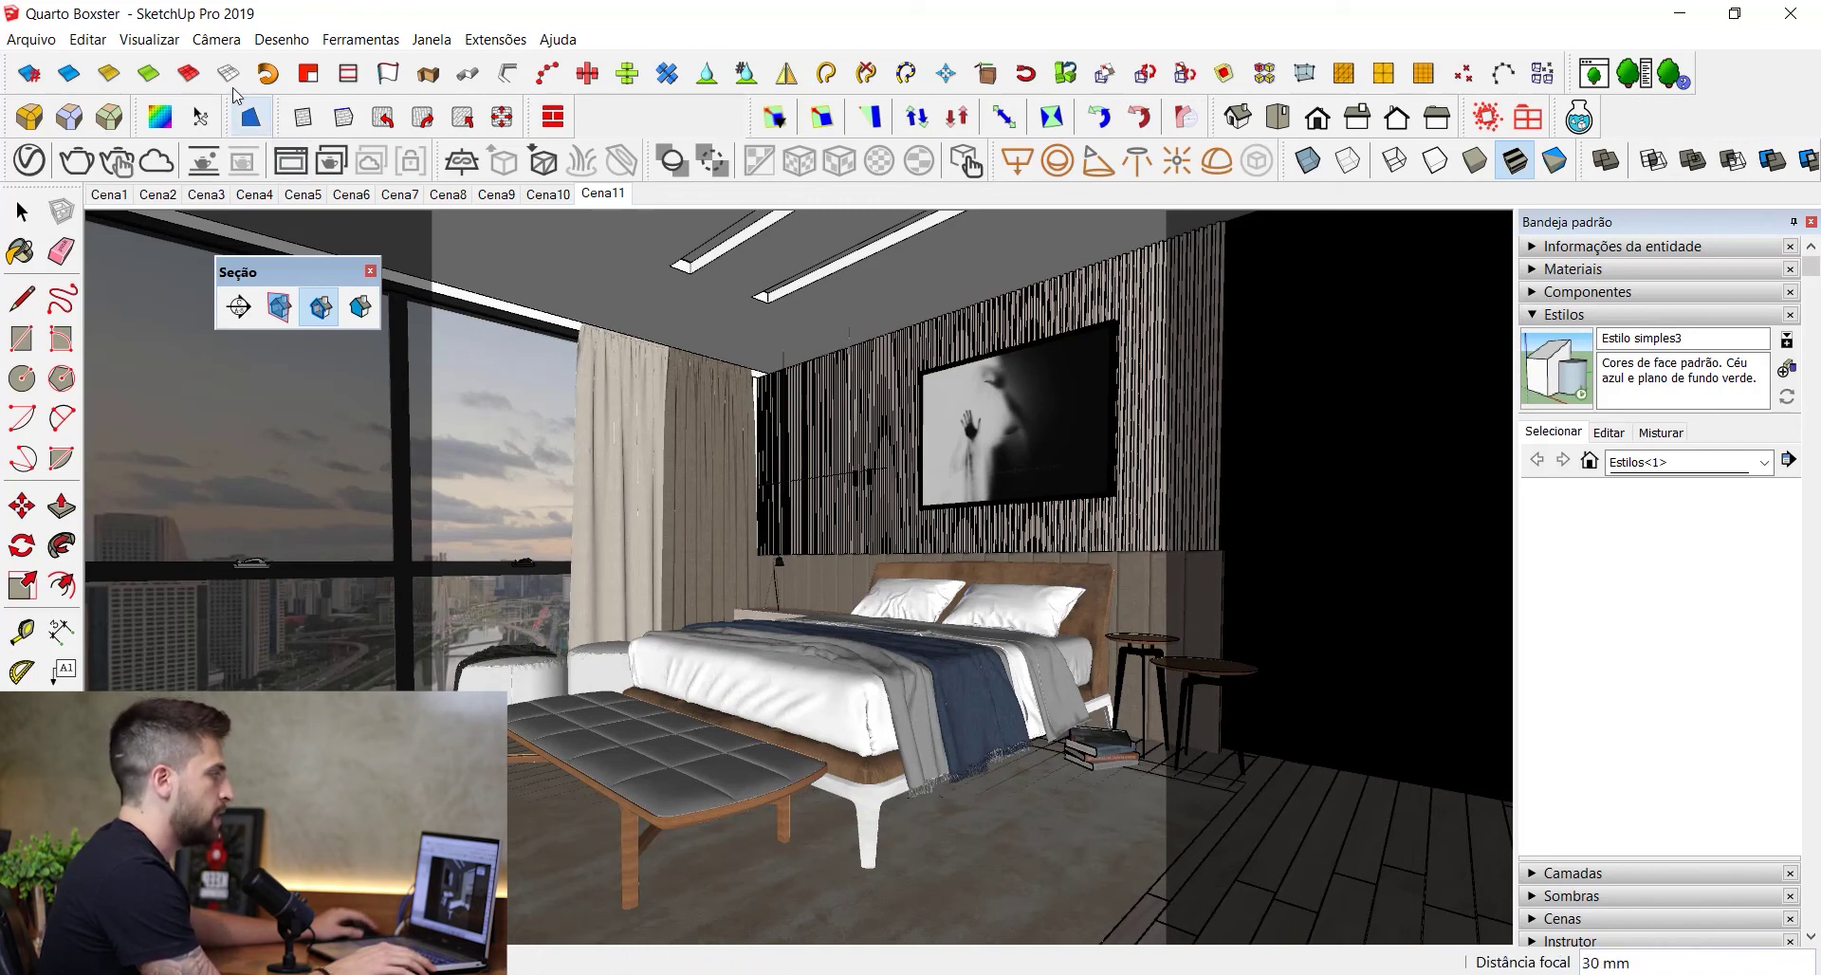
- Switch the camera to two-point perspective and adjust the bed's framing within the square safe frame
click(150, 40)
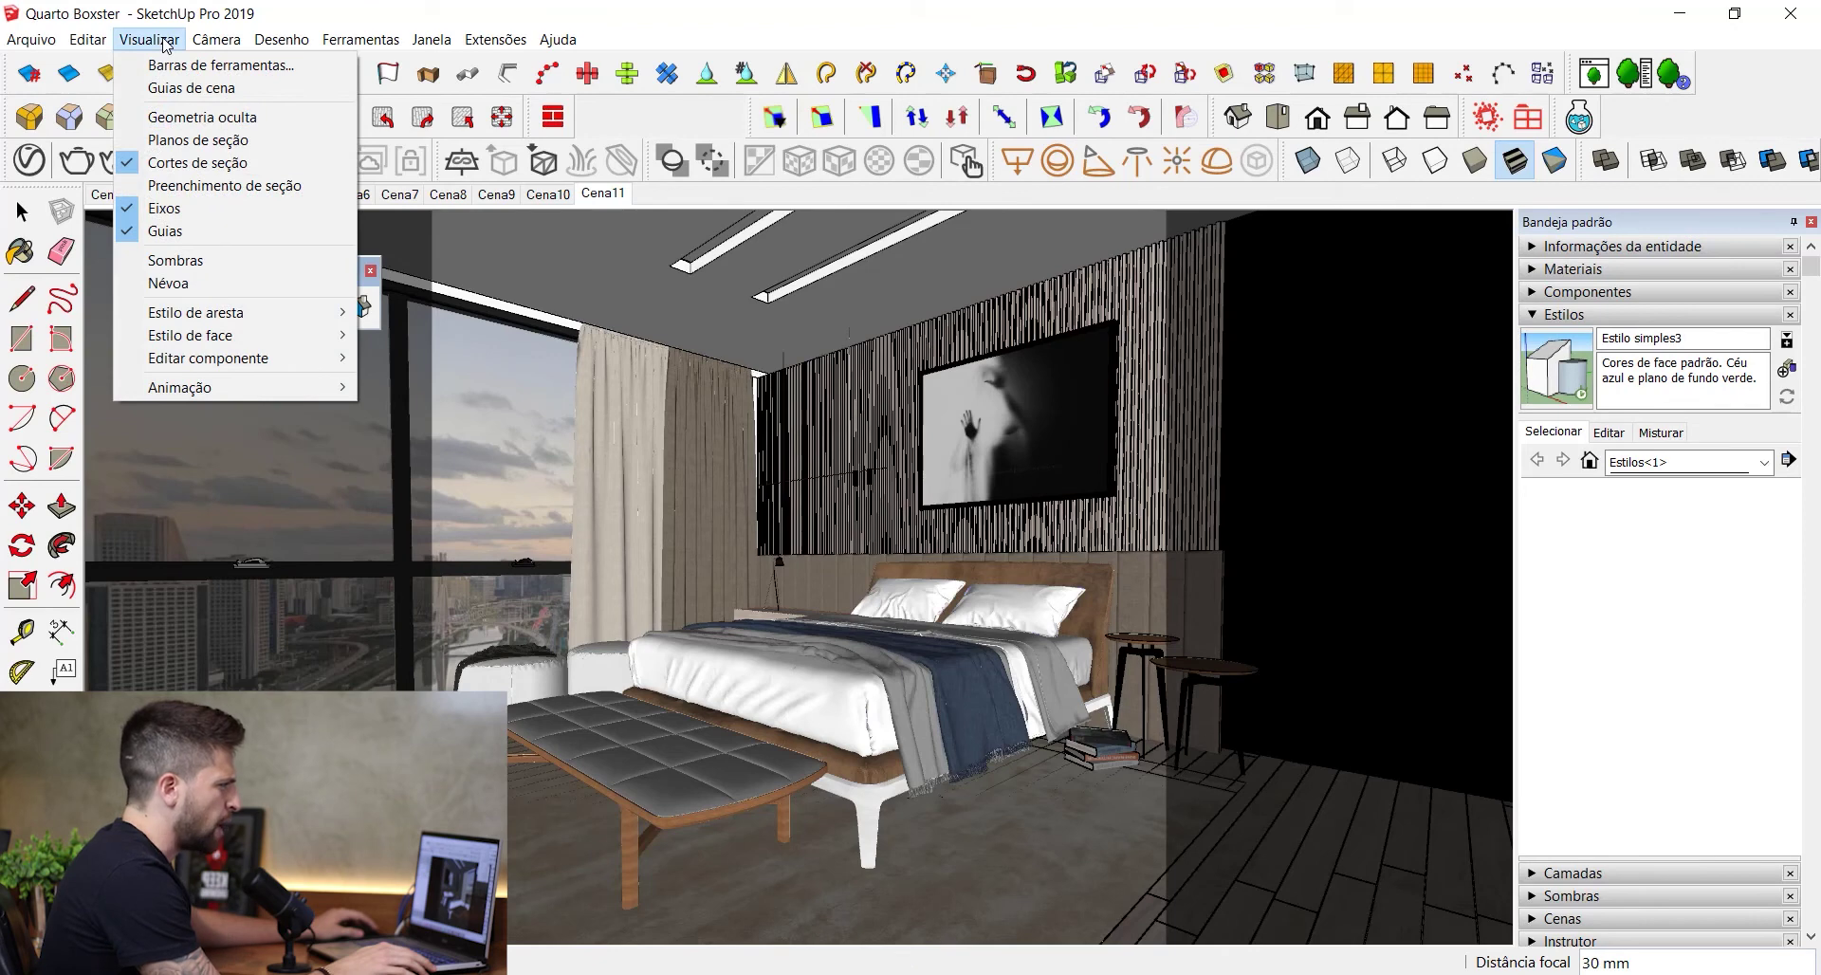
mouse_move(208, 48)
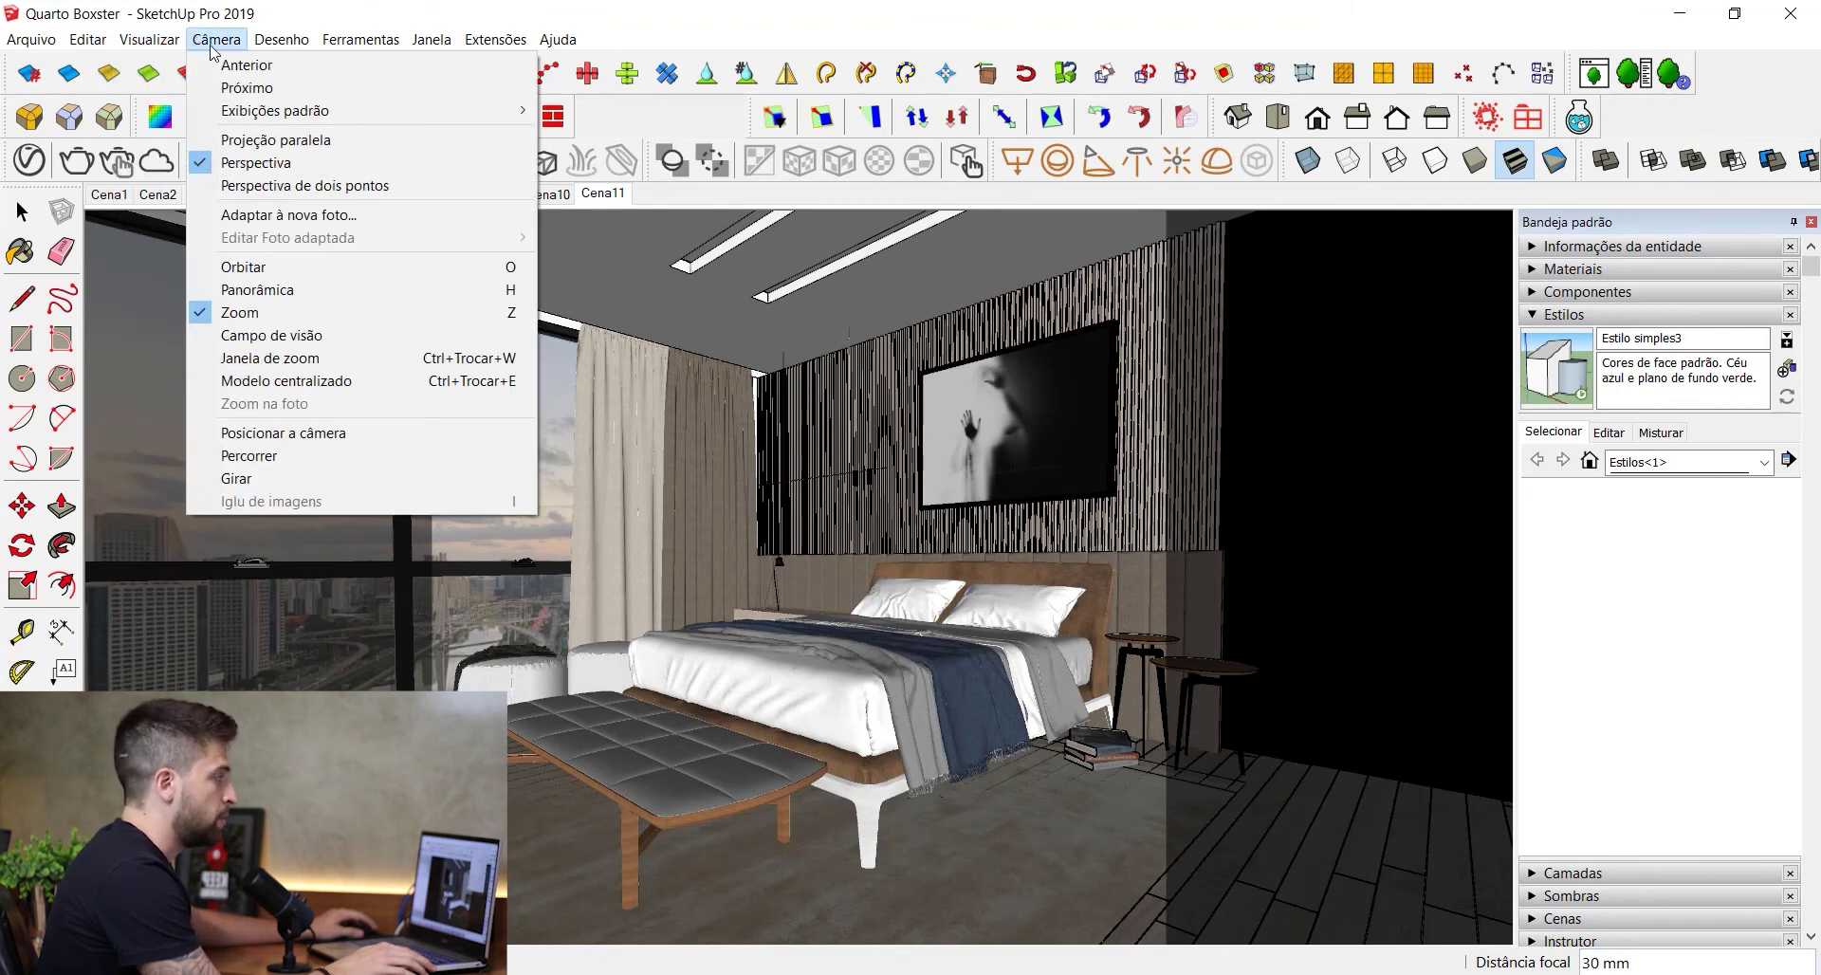
click(303, 185)
drag(695, 498, 685, 485)
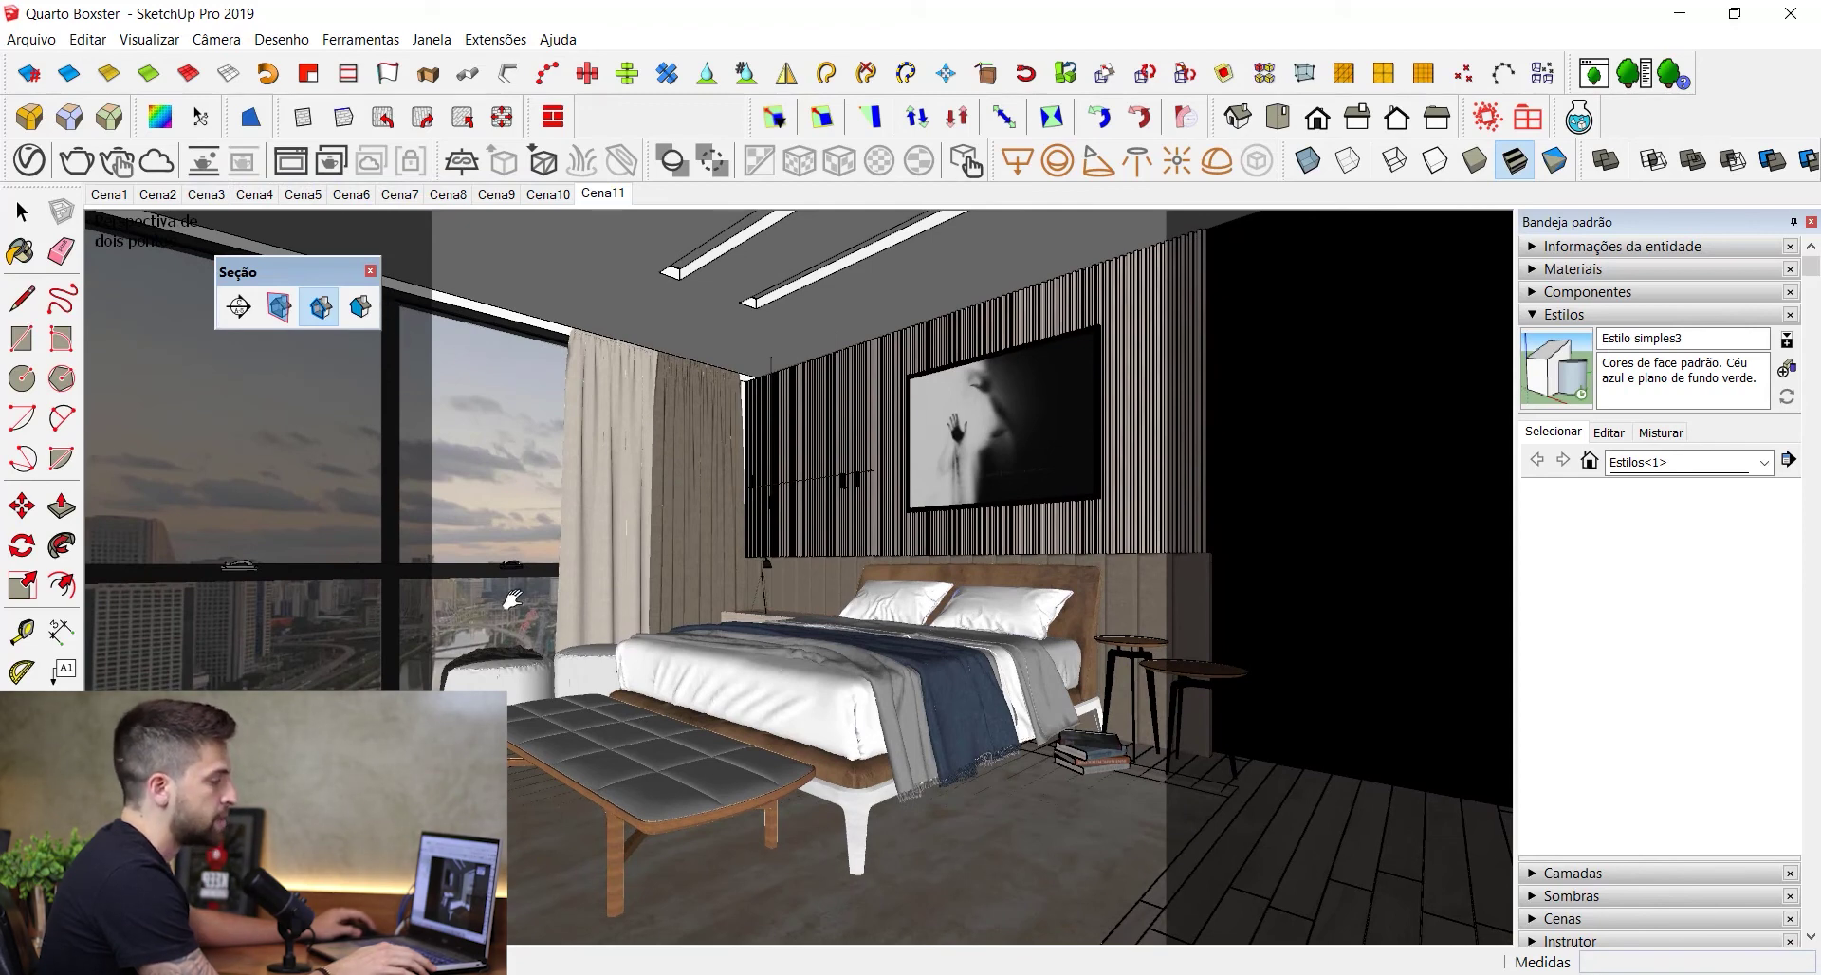
drag(621, 578, 641, 573)
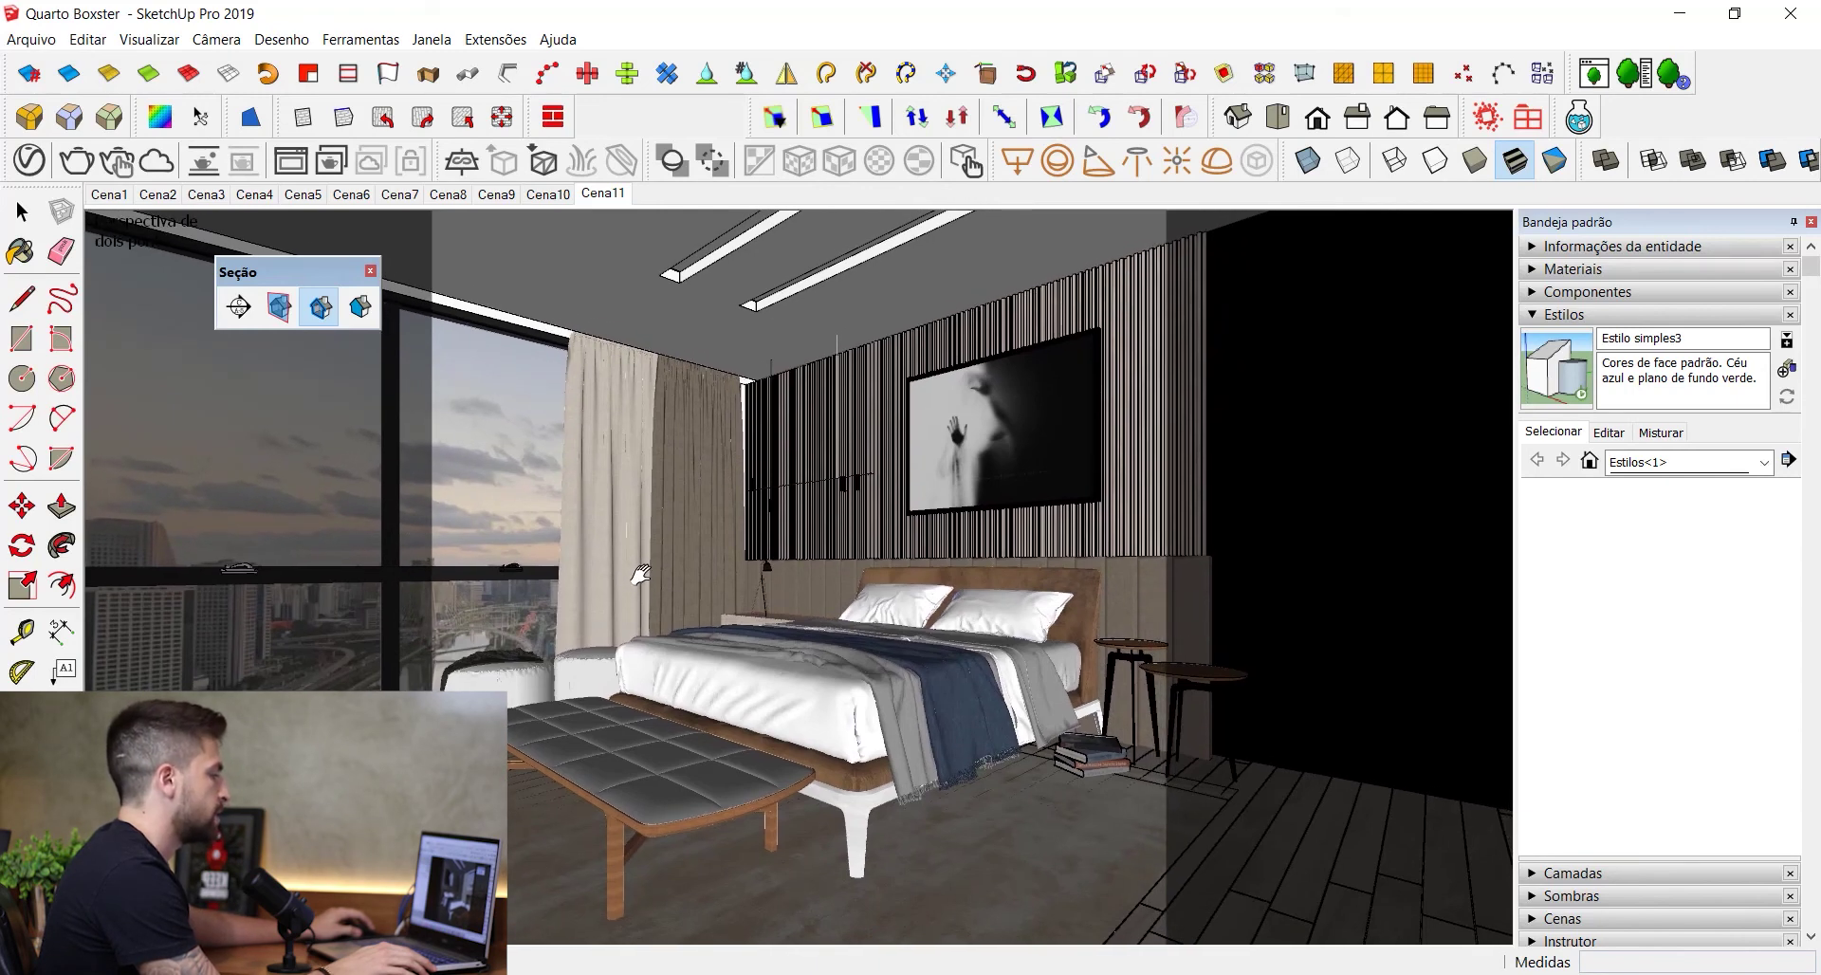
scroll(637, 427, up, 1)
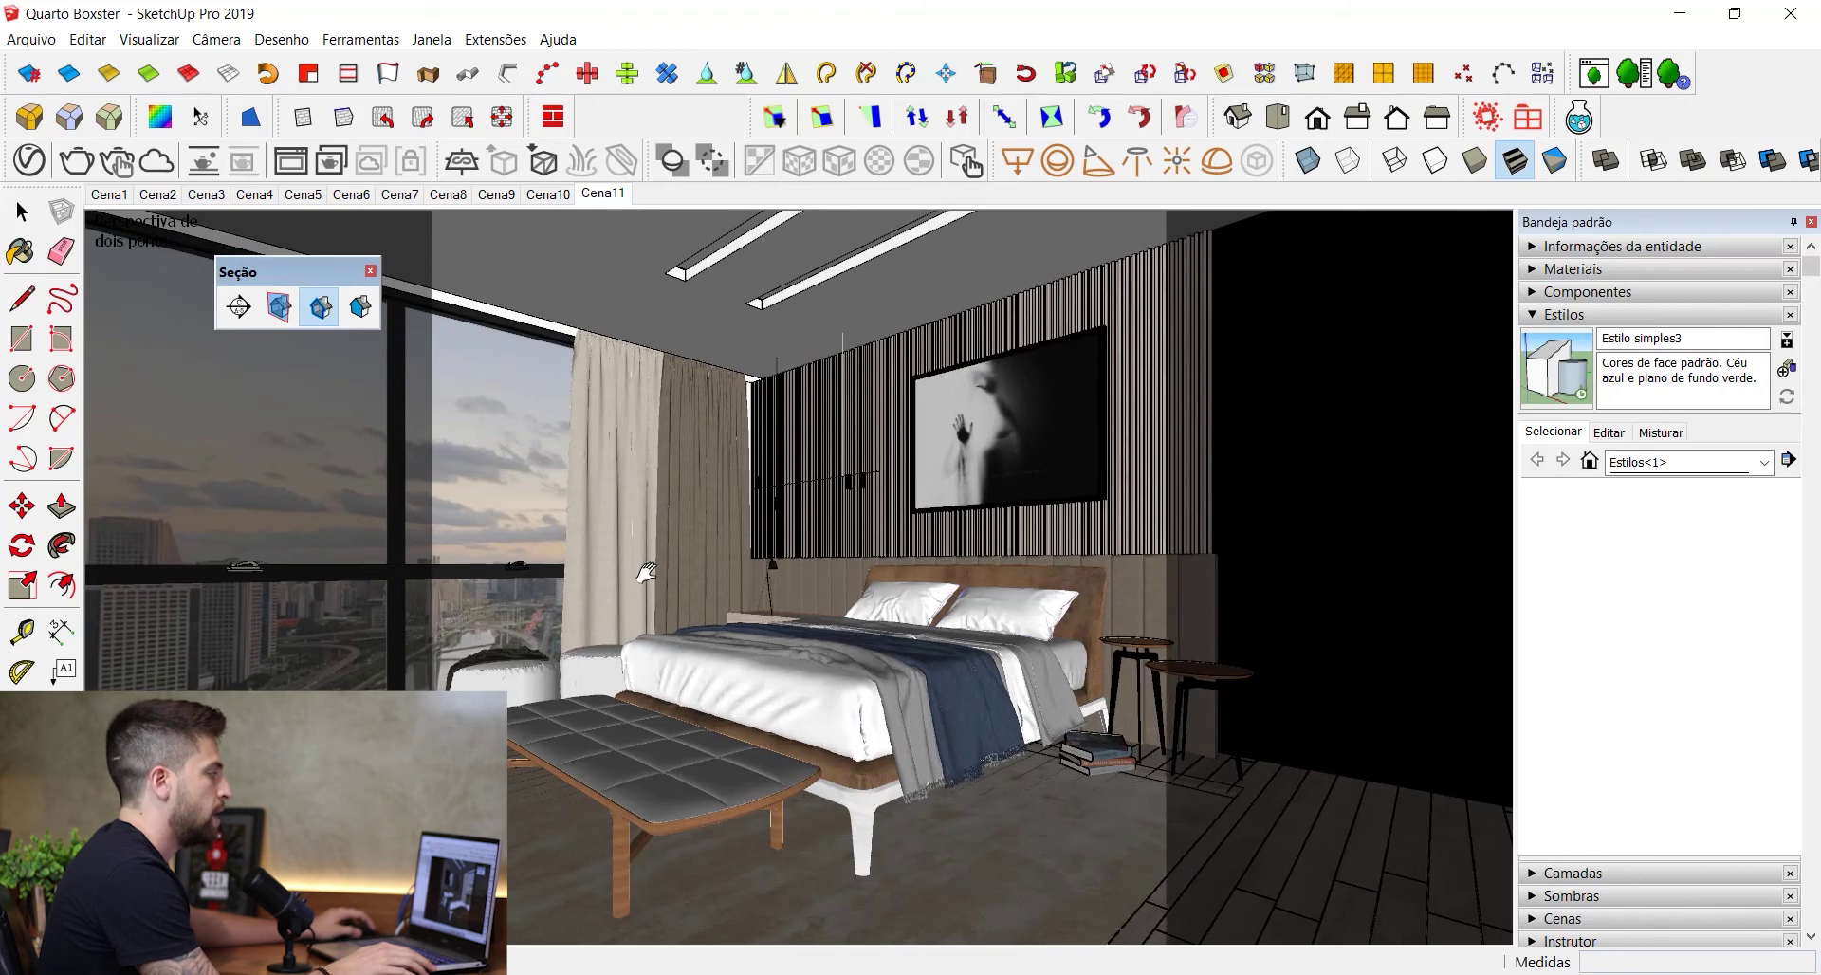
- Save the composed bedroom view by adding a new scene after Cena11
right_click(602, 199)
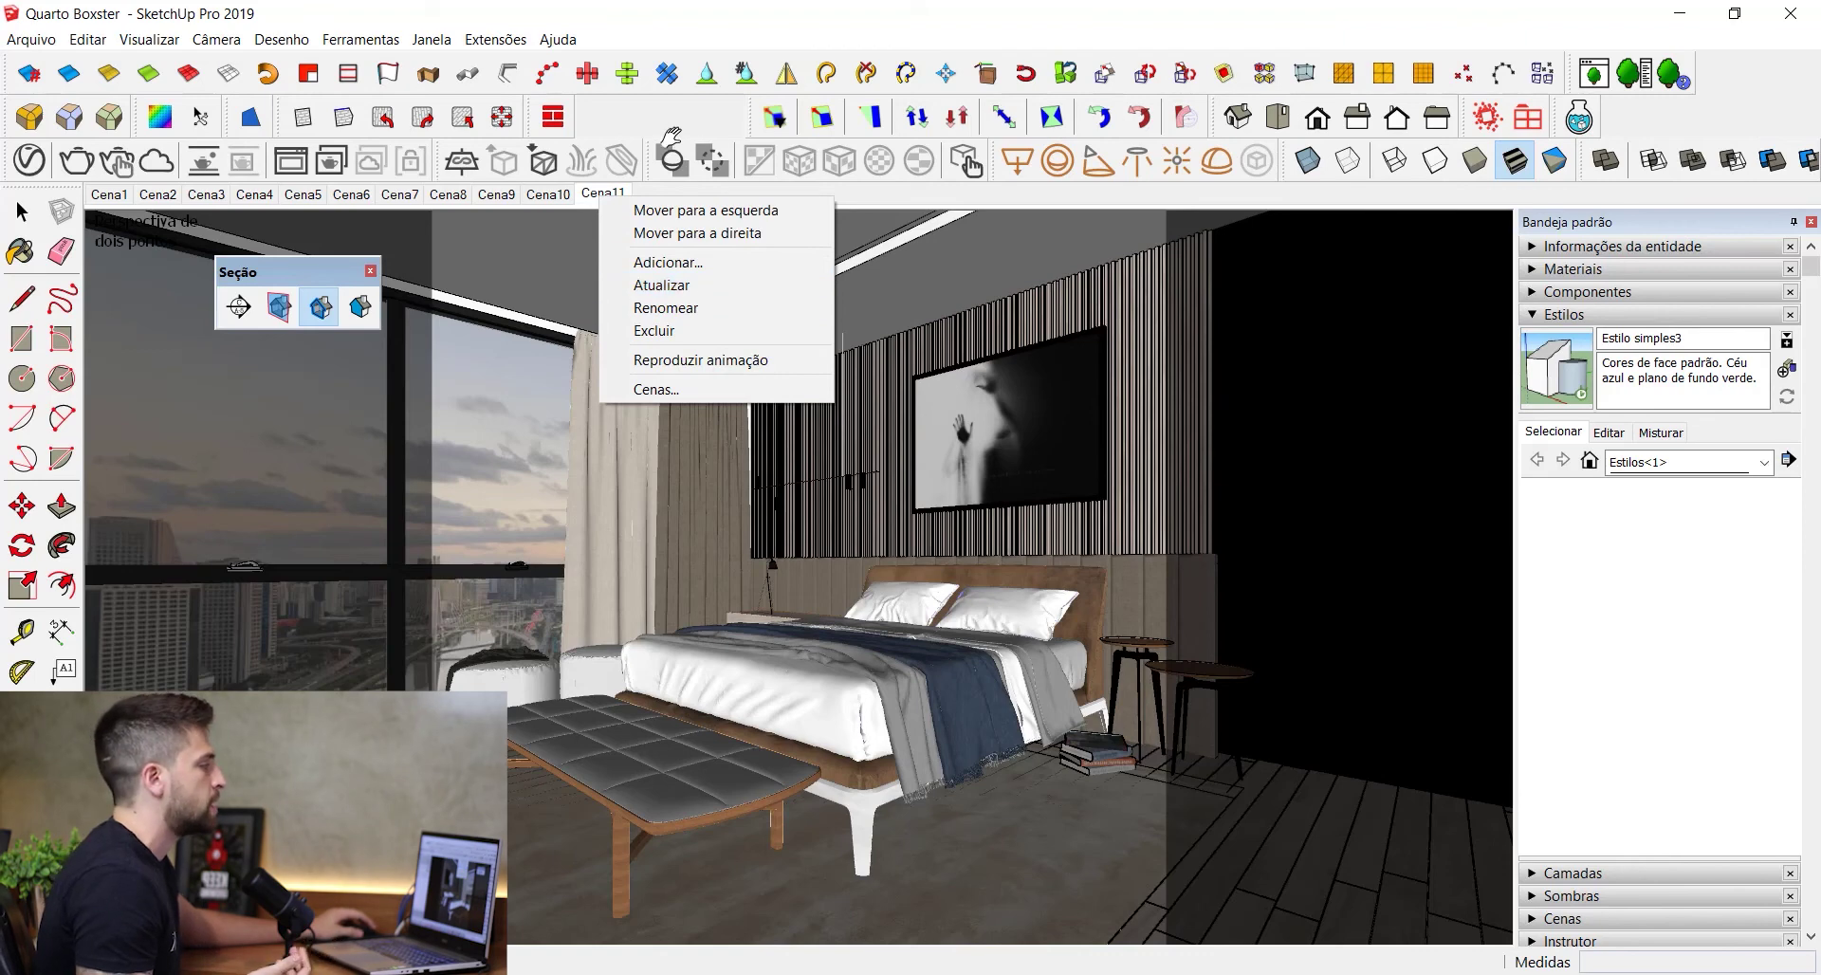
click(149, 40)
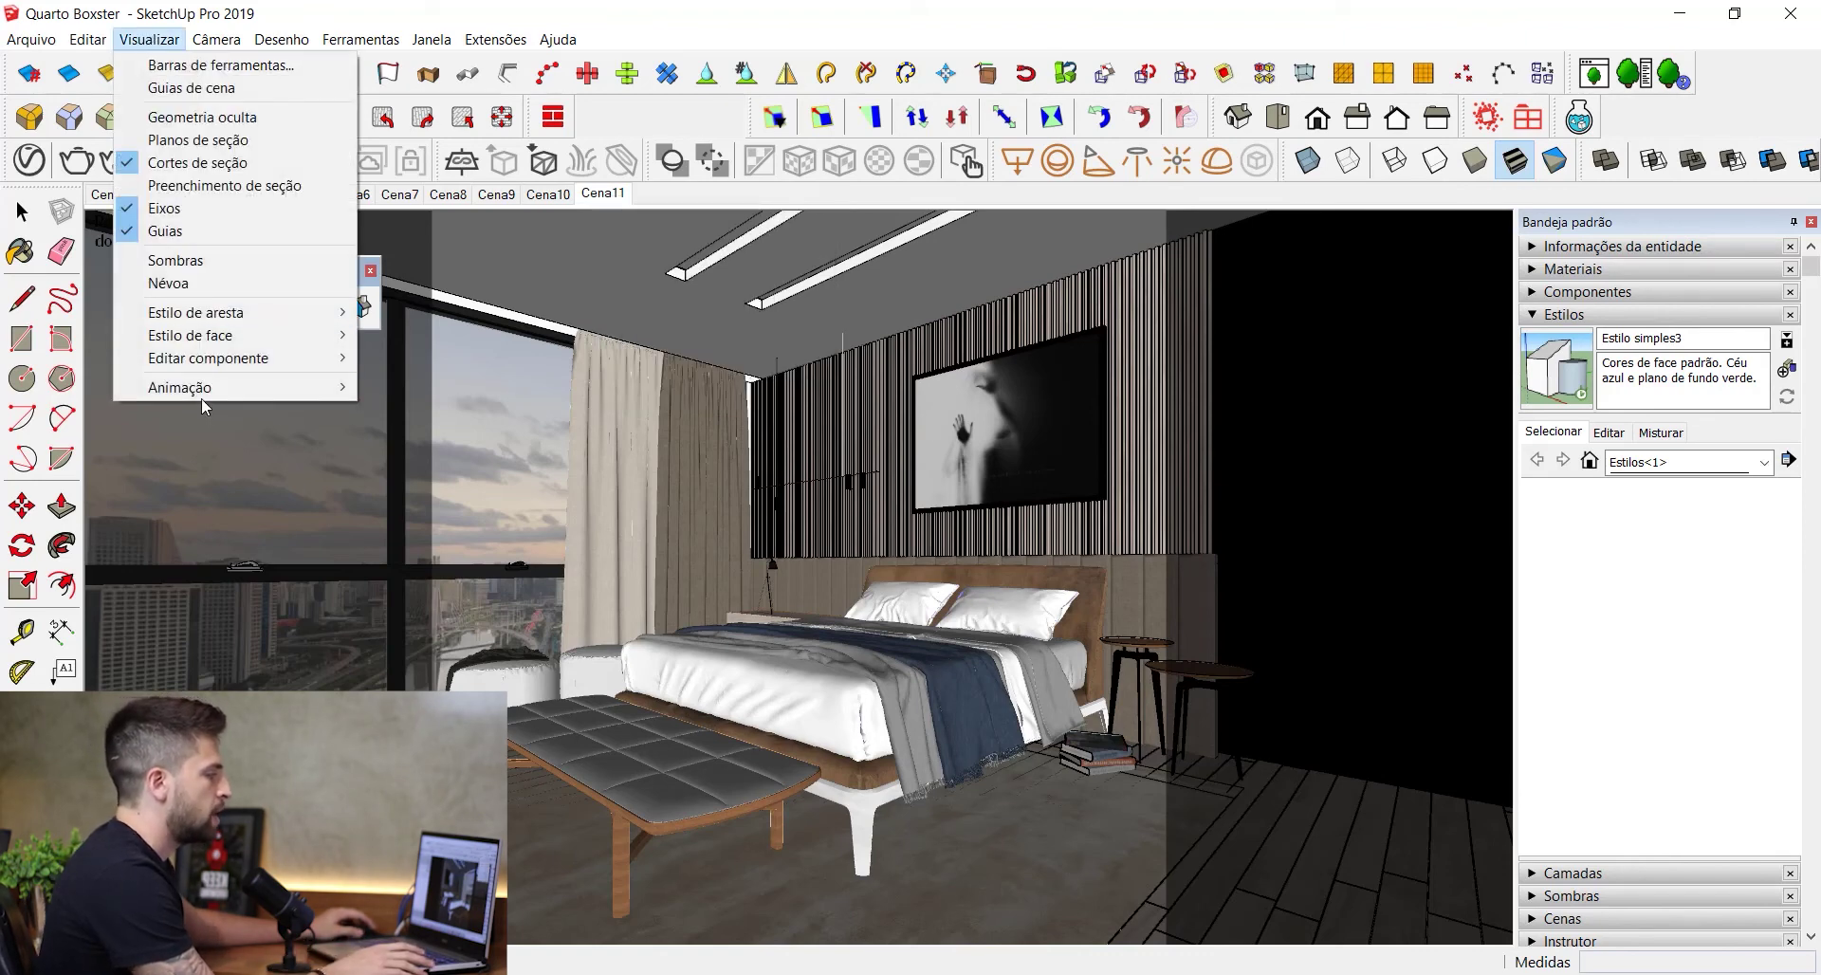
mouse_move(201, 389)
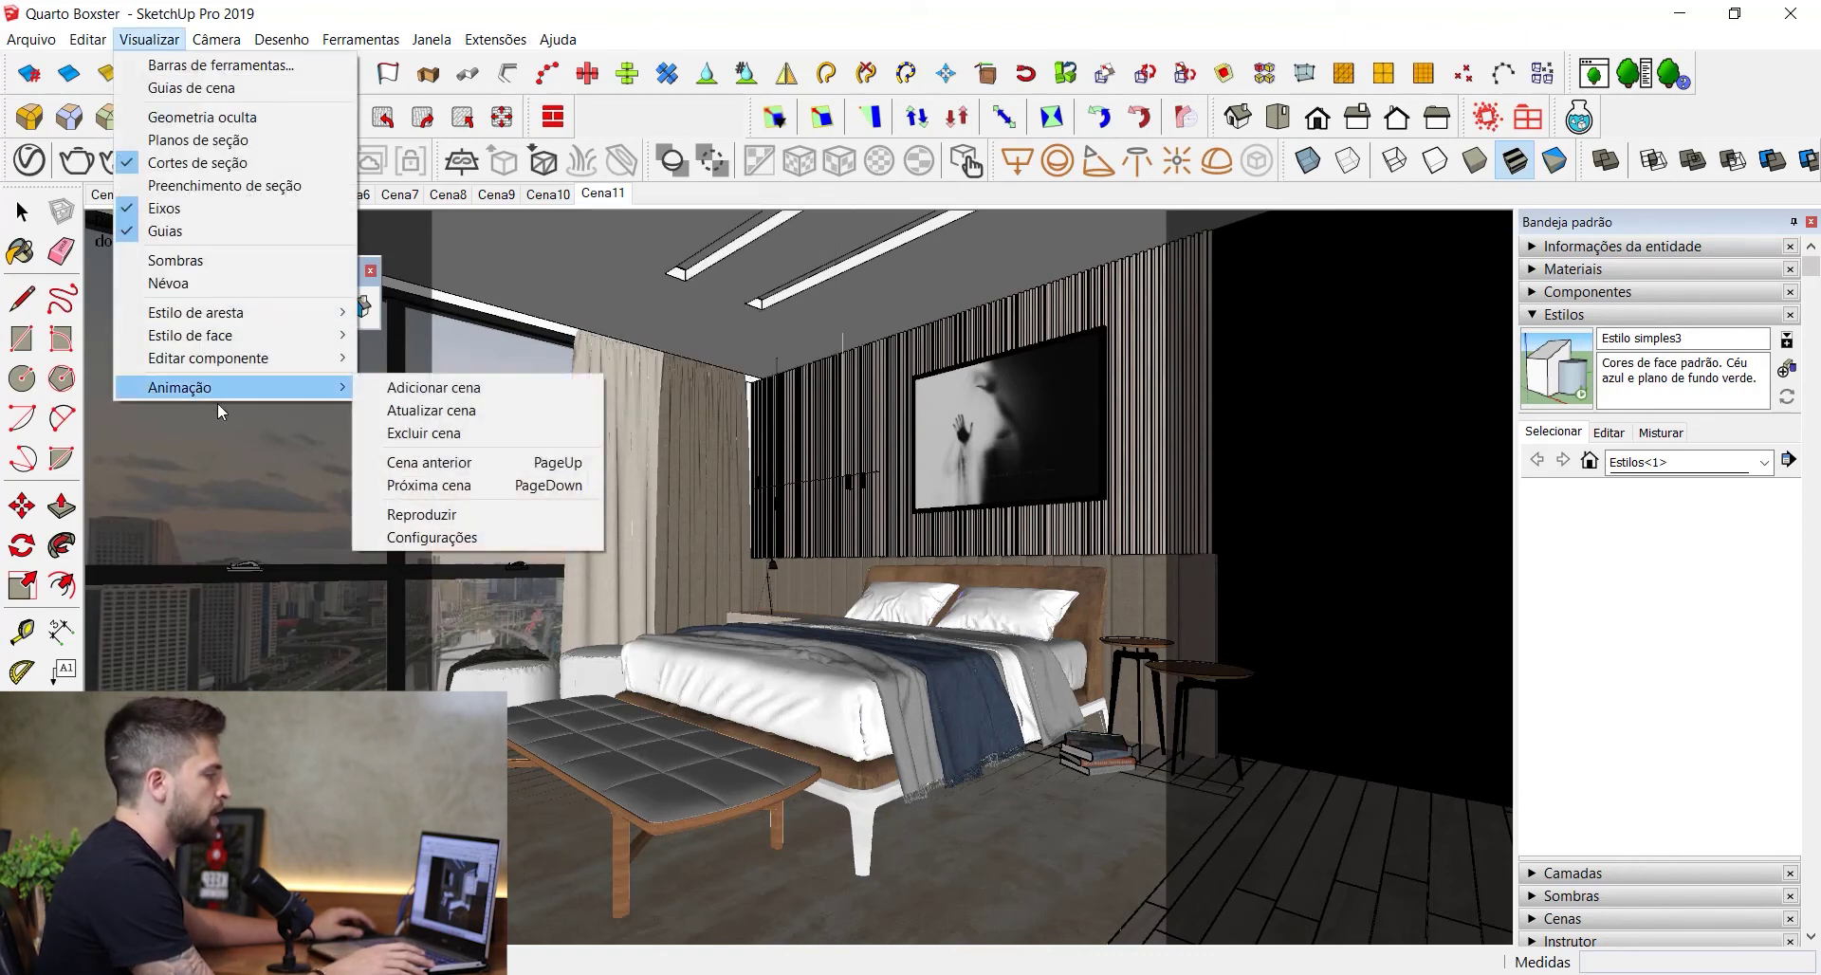
click(652, 203)
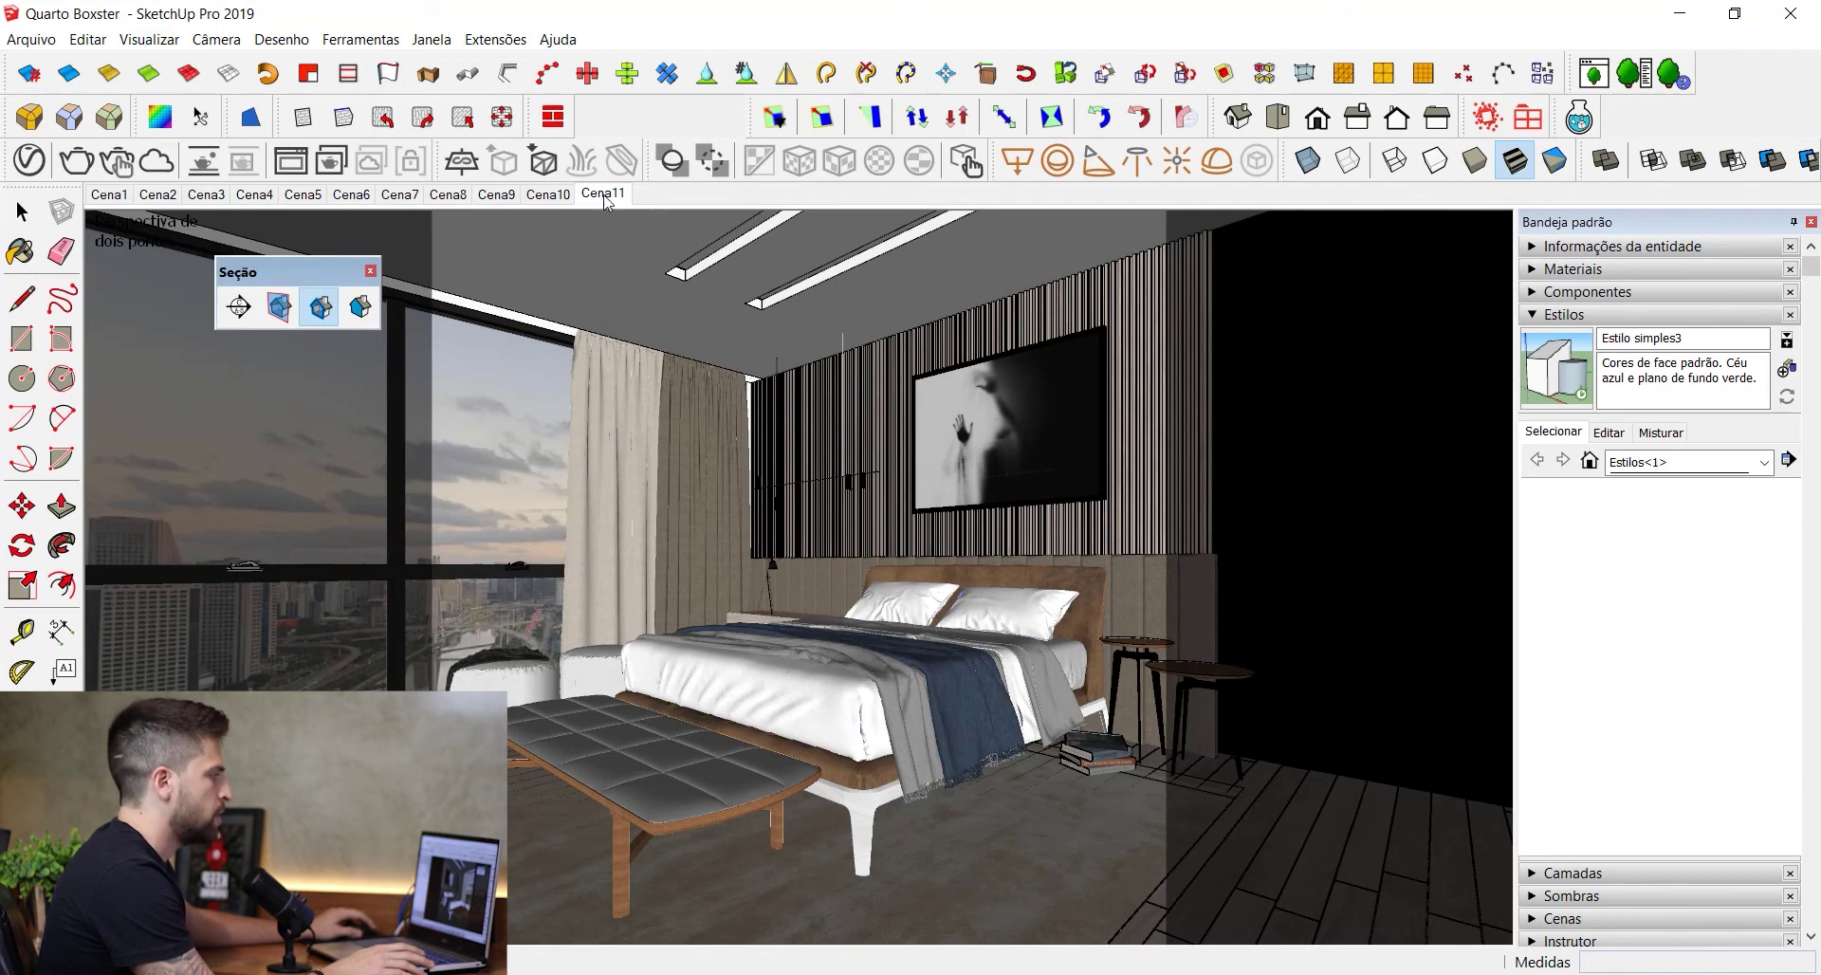
right_click(607, 202)
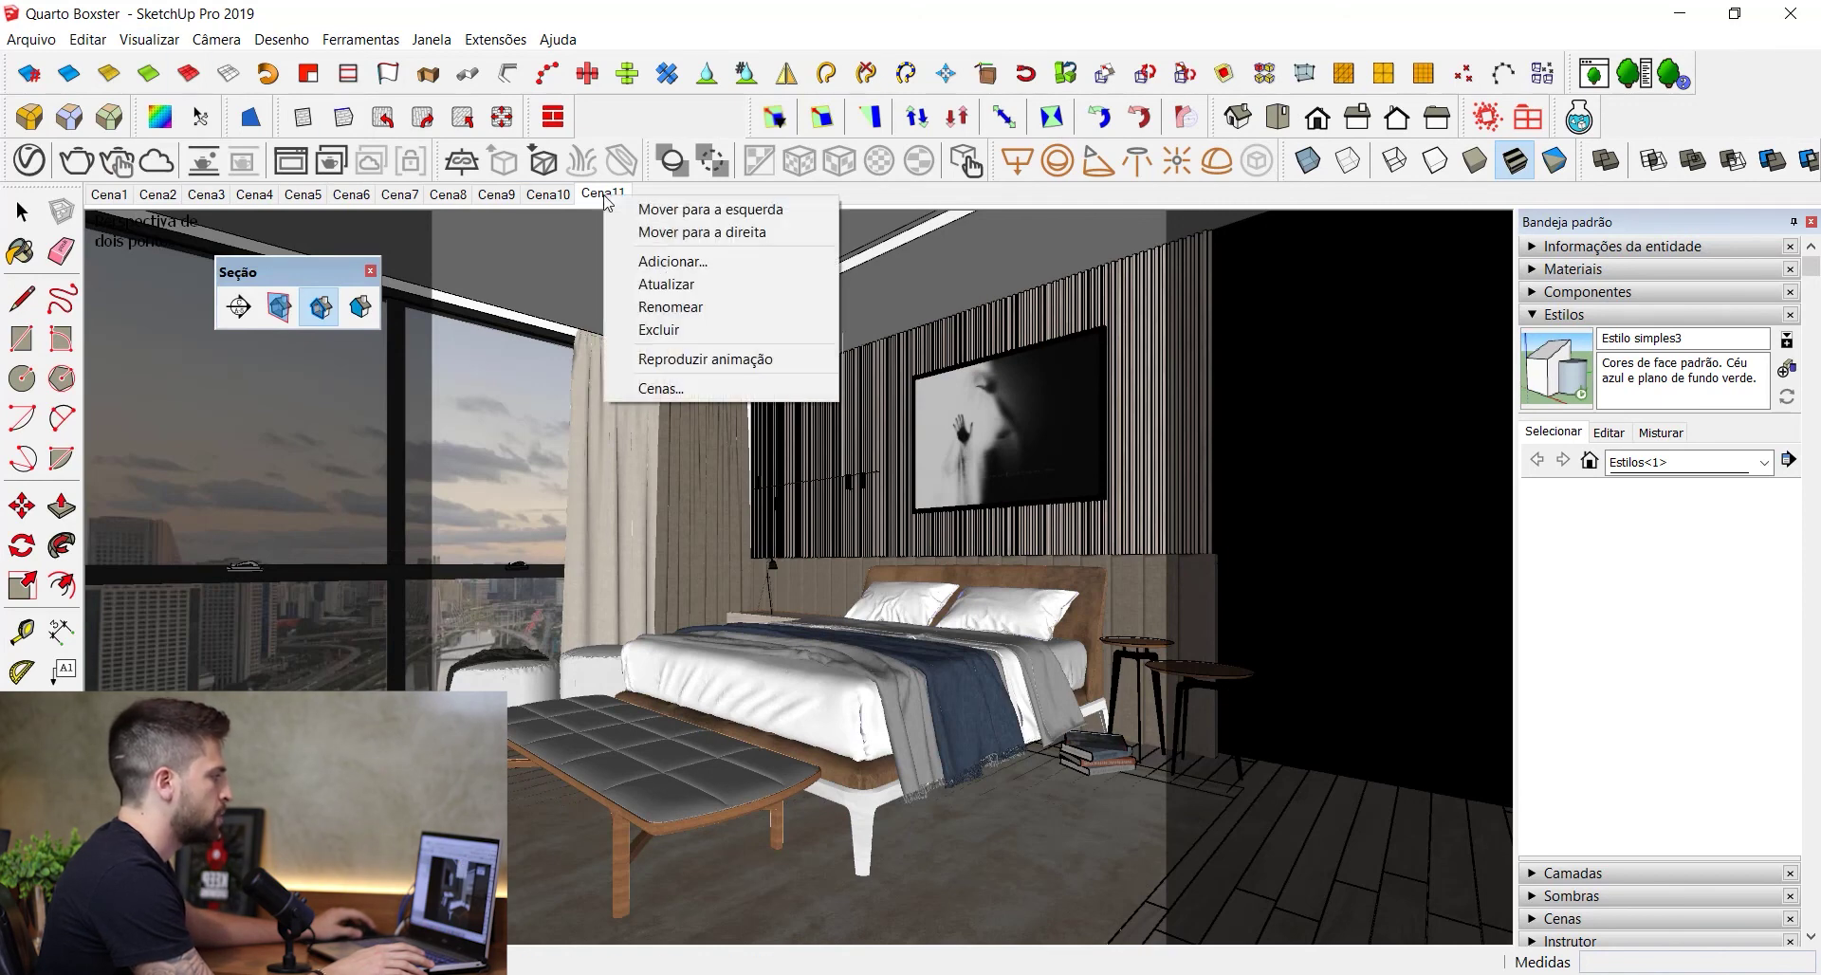
click(695, 262)
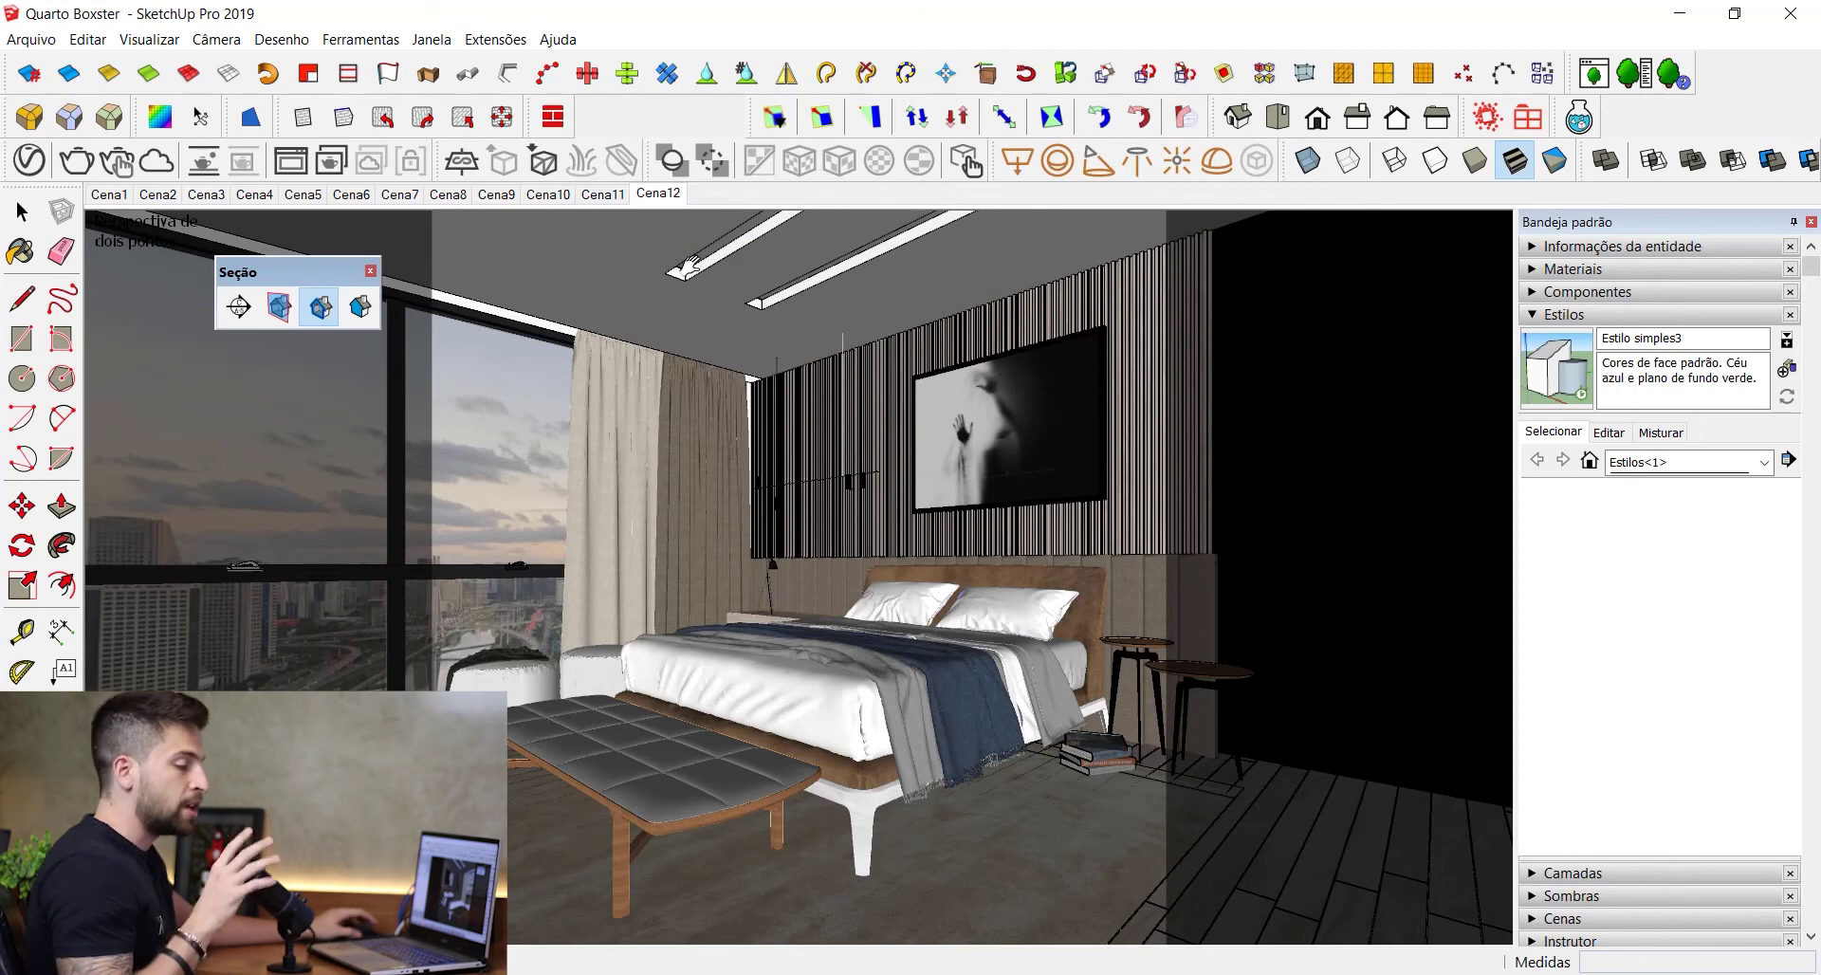